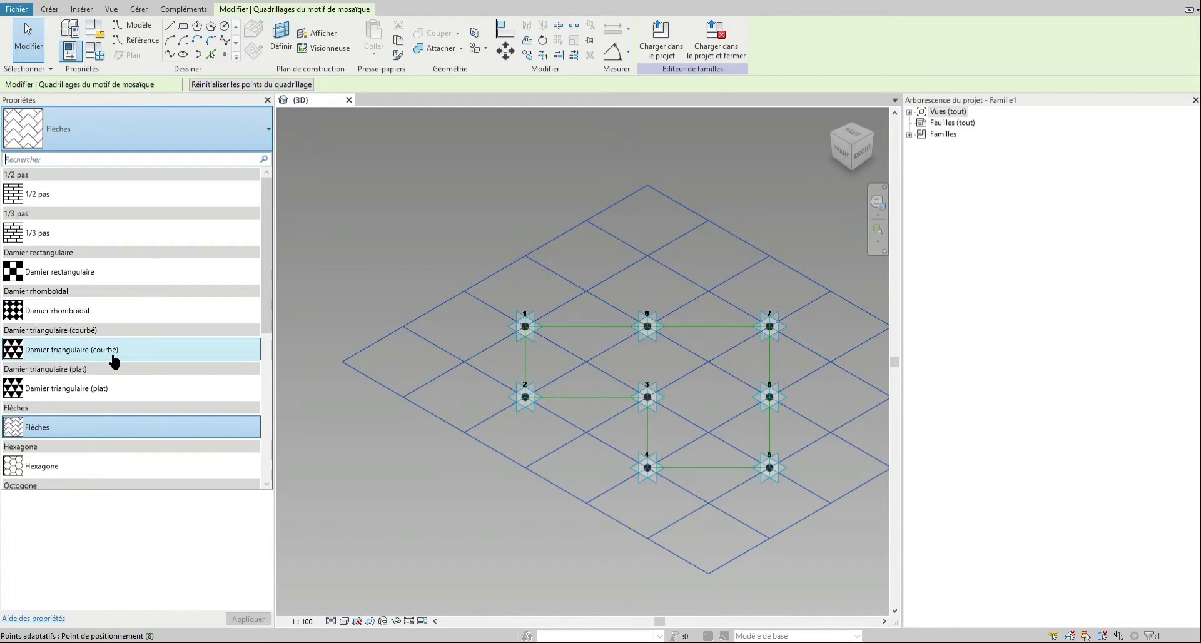
Change the tile pattern grid of the current family to Rectangle.
scroll(119, 369, "down", 5)
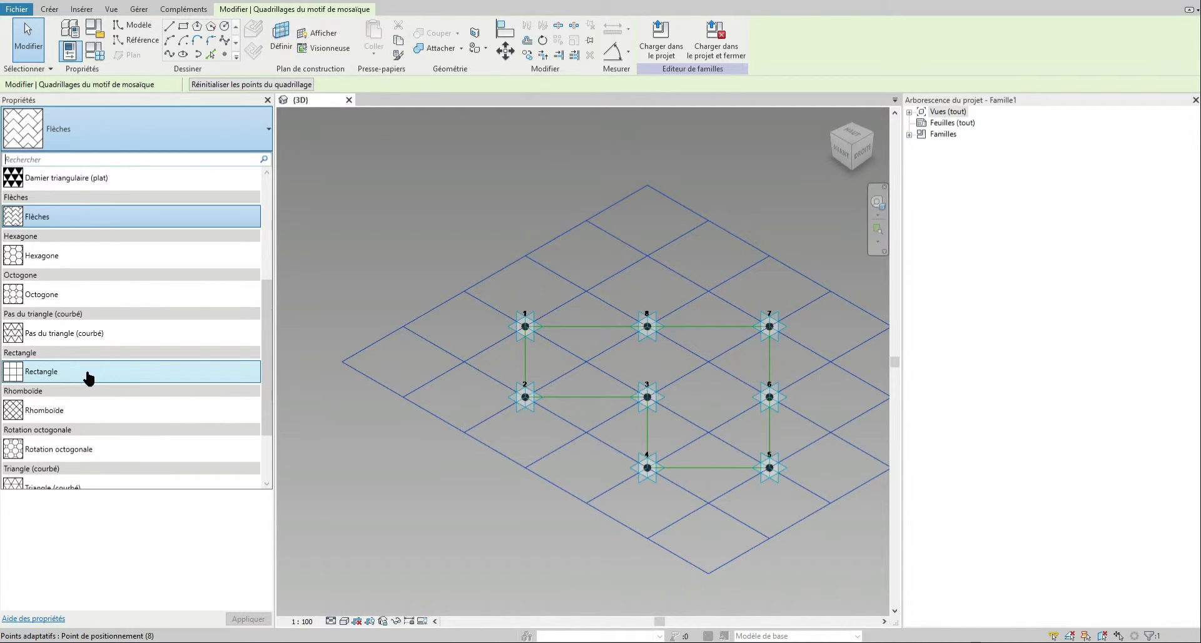
left_click(119, 371)
Create a new family from the Modèle générique métrique (motif) template and close the previous family without saving it.
left_click(19, 10)
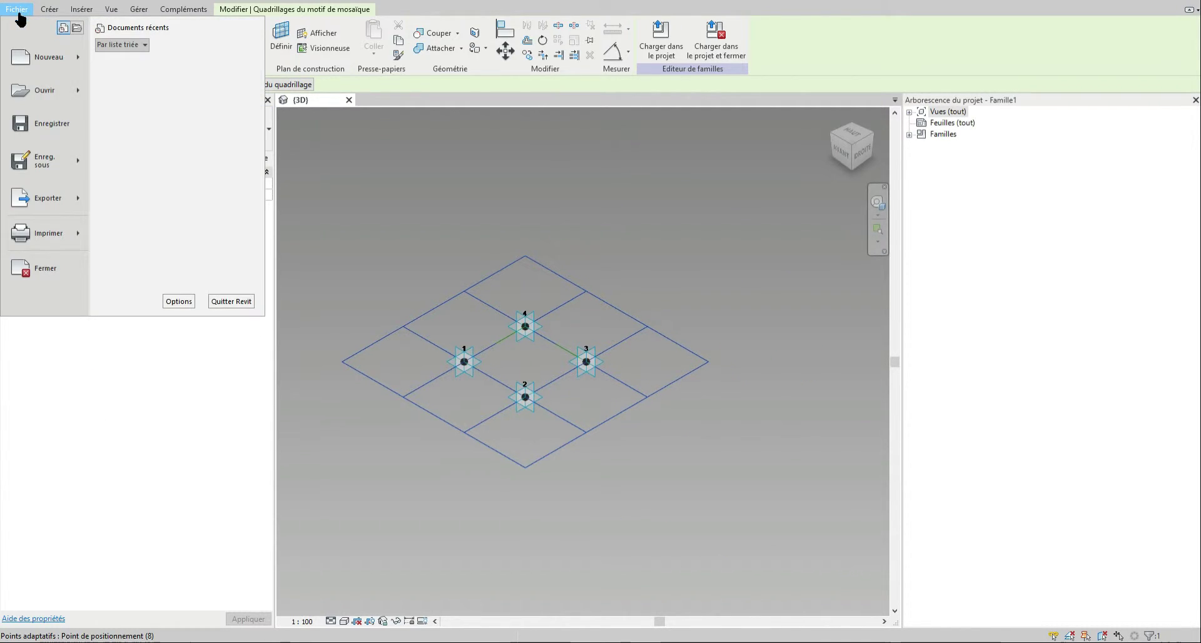
mouse_move(77, 63)
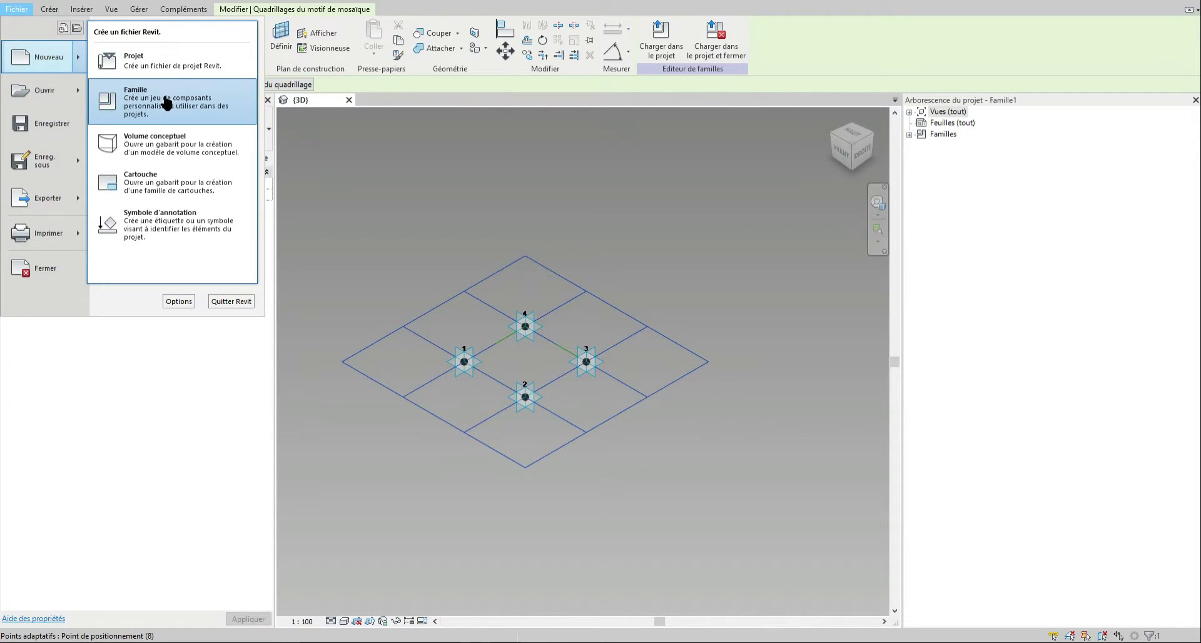
left_click(133, 103)
scroll(502, 308, "down", 8)
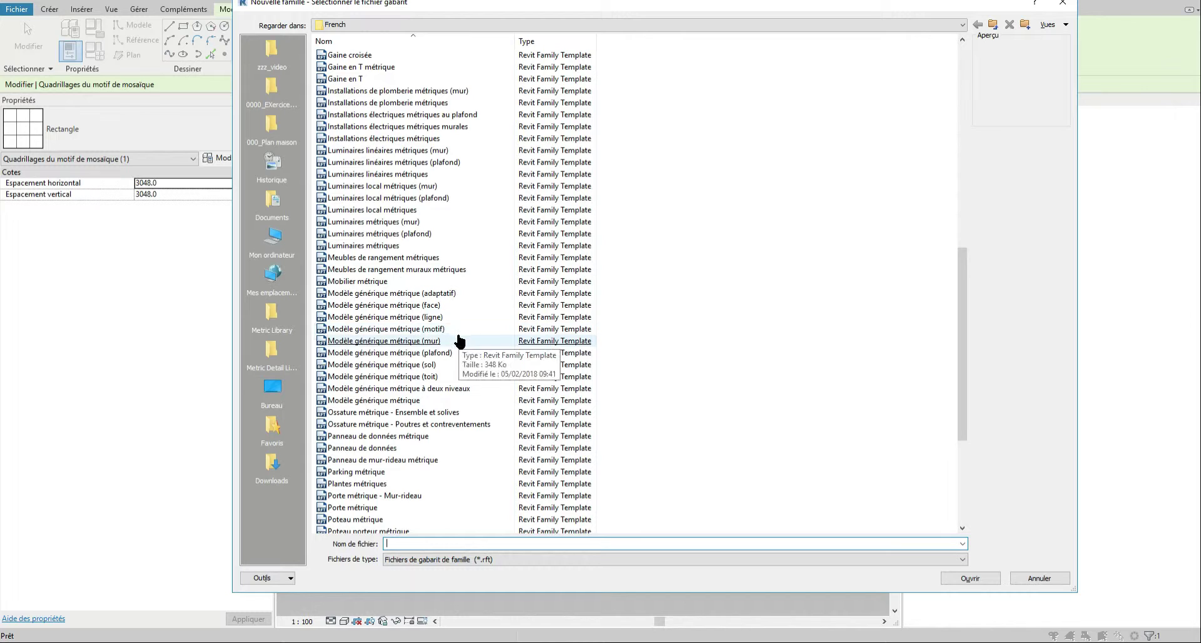
double_click(459, 334)
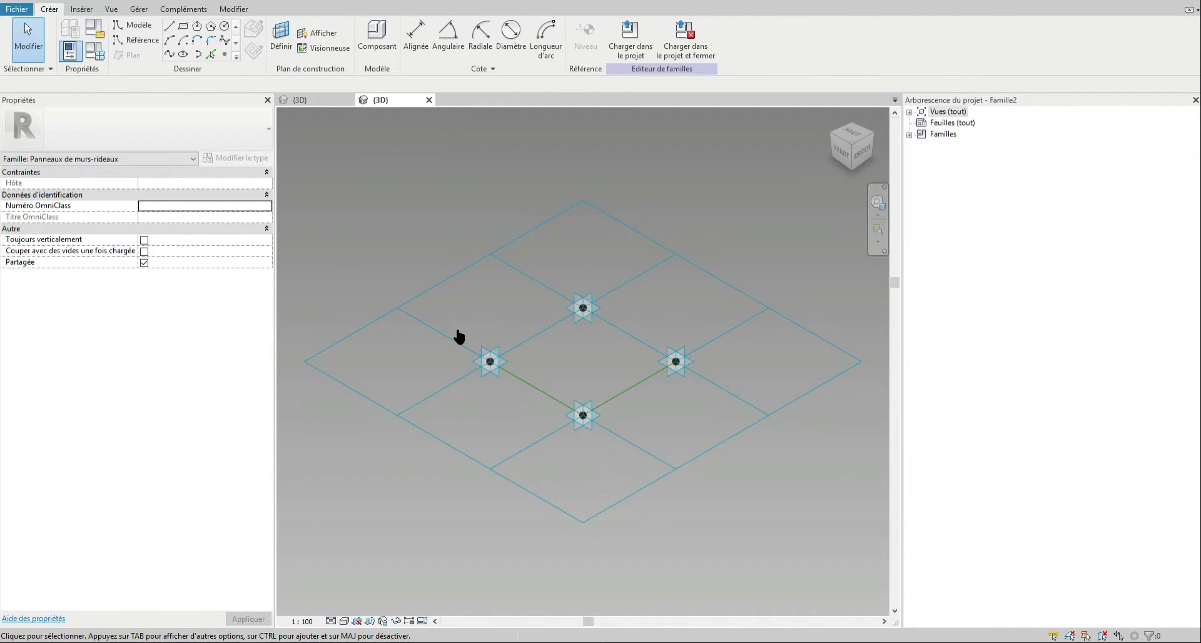
left_click(348, 100)
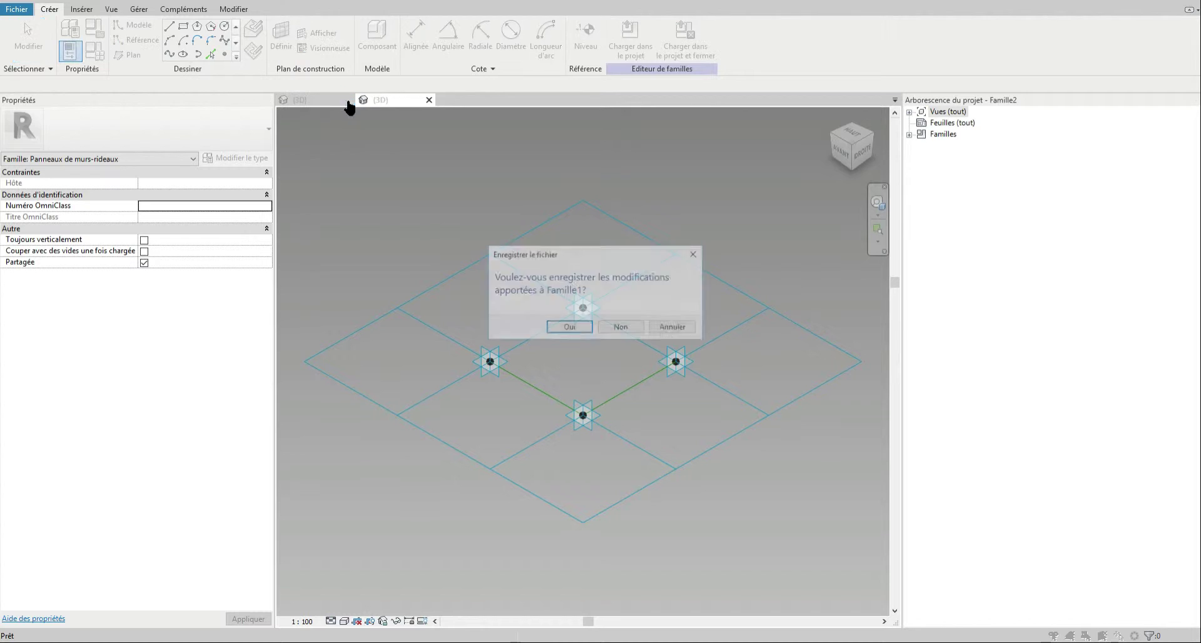
left_click(621, 327)
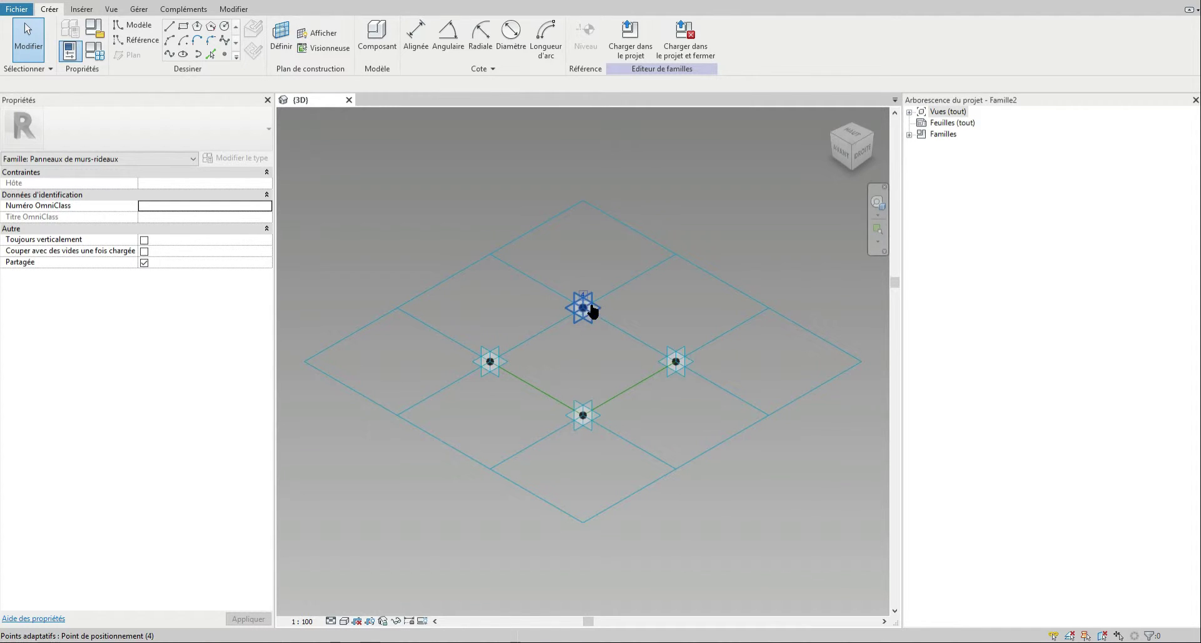
Host a reference point on each of the four adaptive points and offset them vertically above the grid.
key("Tab")
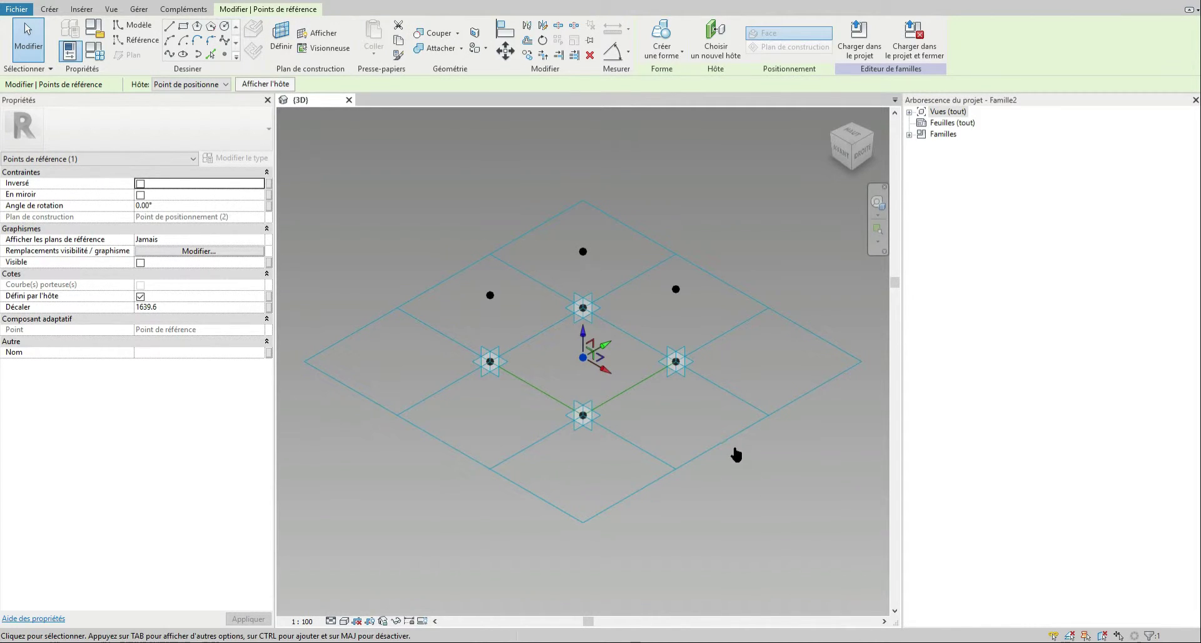
Test the hosting by moving adaptive point 2 vertically, and undo the move.
key("Tab")
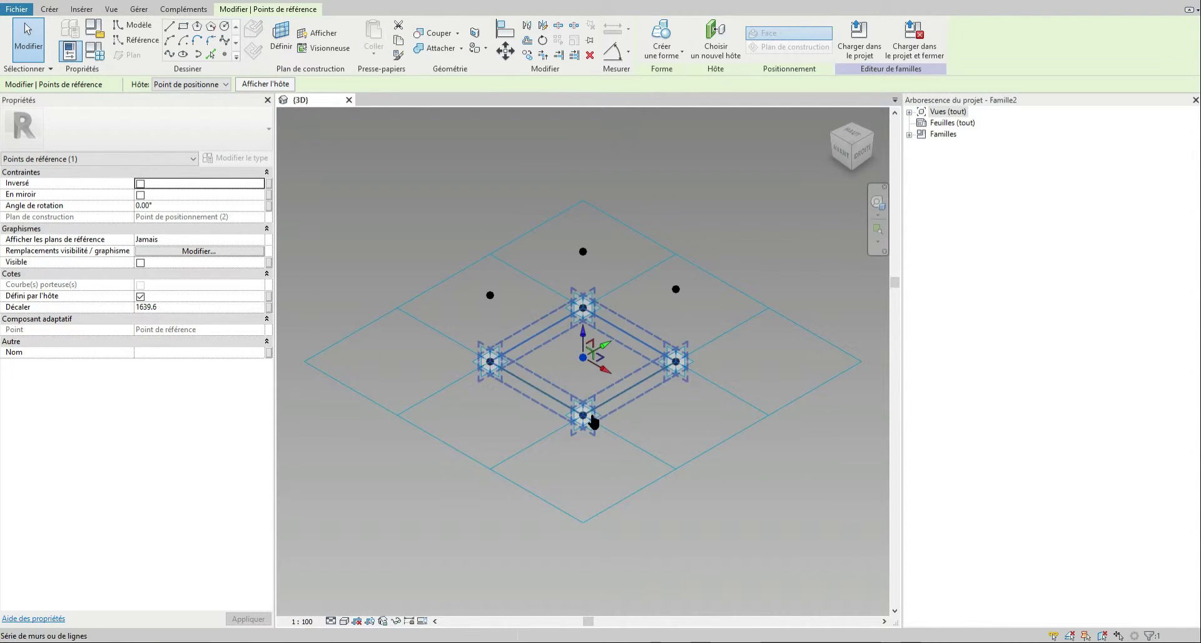
left_click(583, 418)
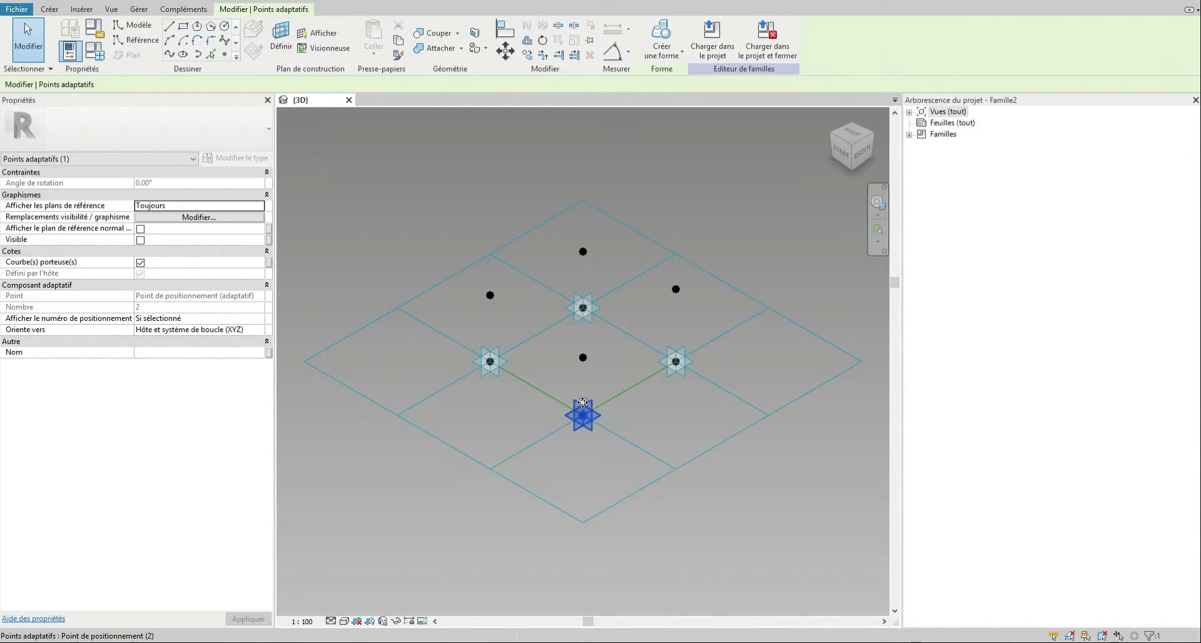
left_click_drag(583, 402, 583, 394)
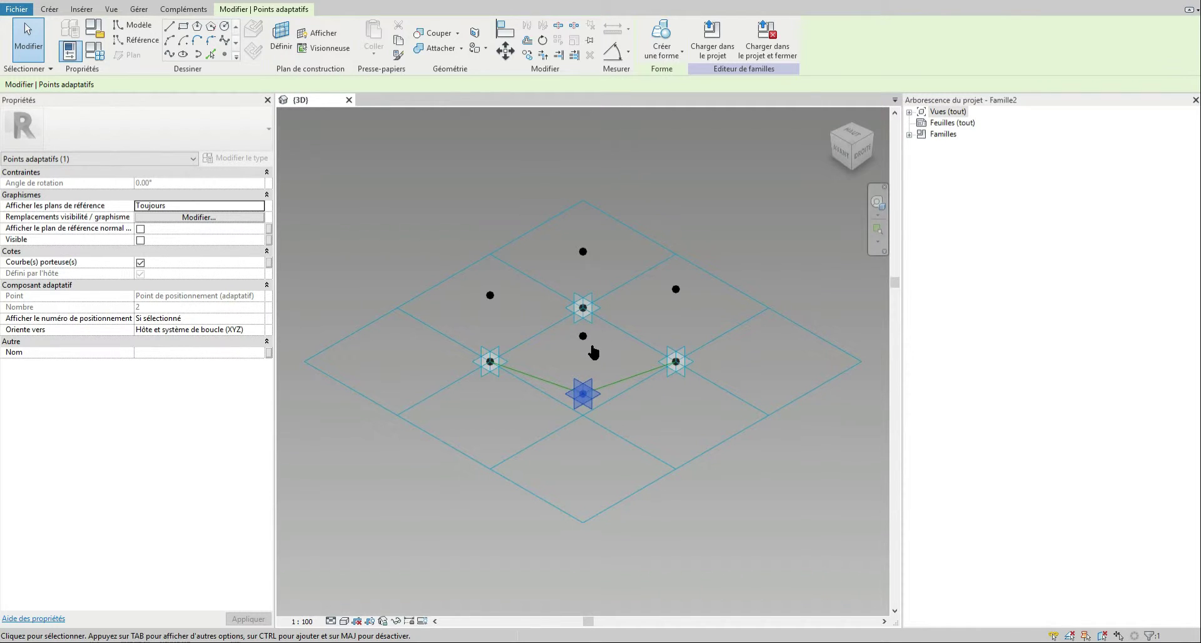
left_click(77, 1)
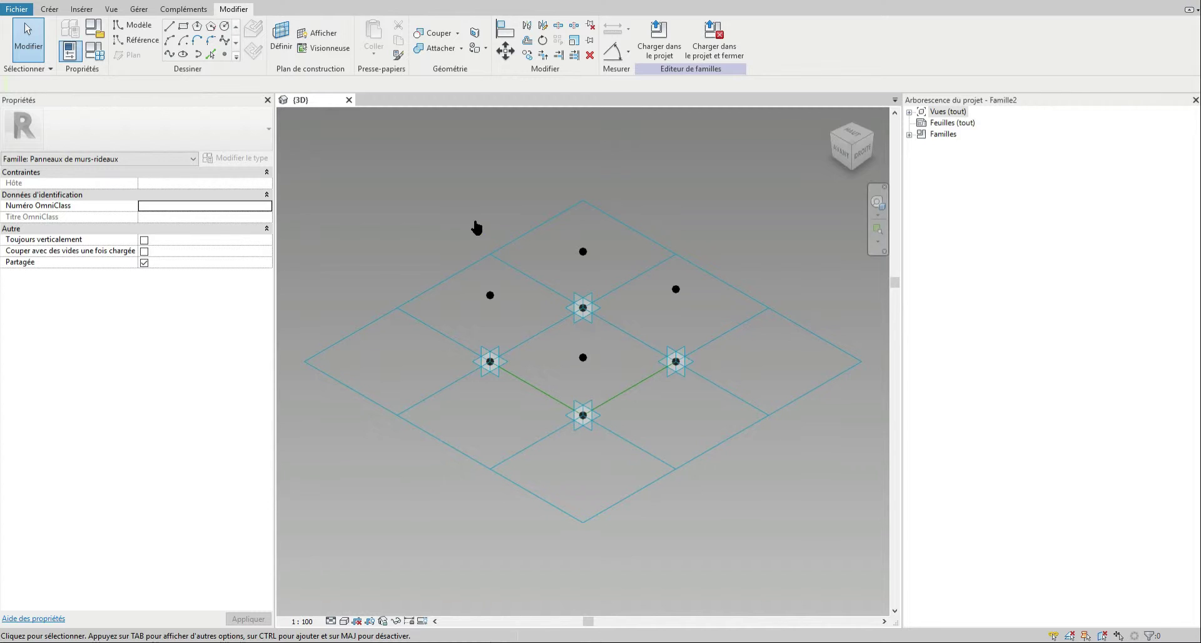
Connect the four raised reference points with reference lines to form a closed loop.
left_click_drag(454, 213, 609, 301)
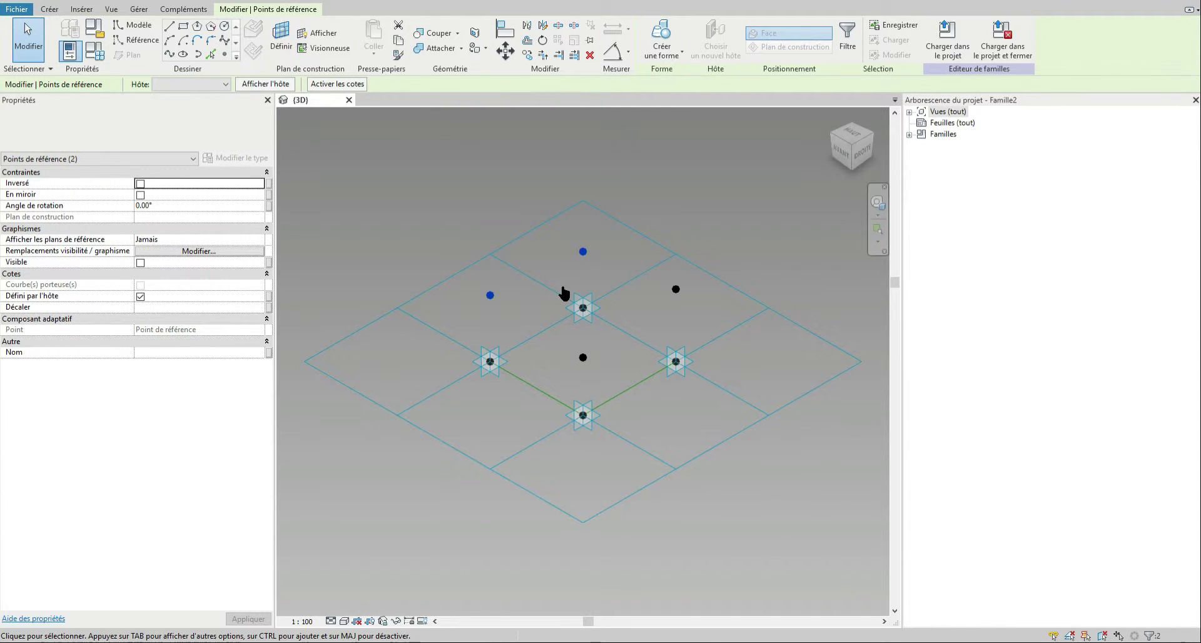
key("ctrl+z")
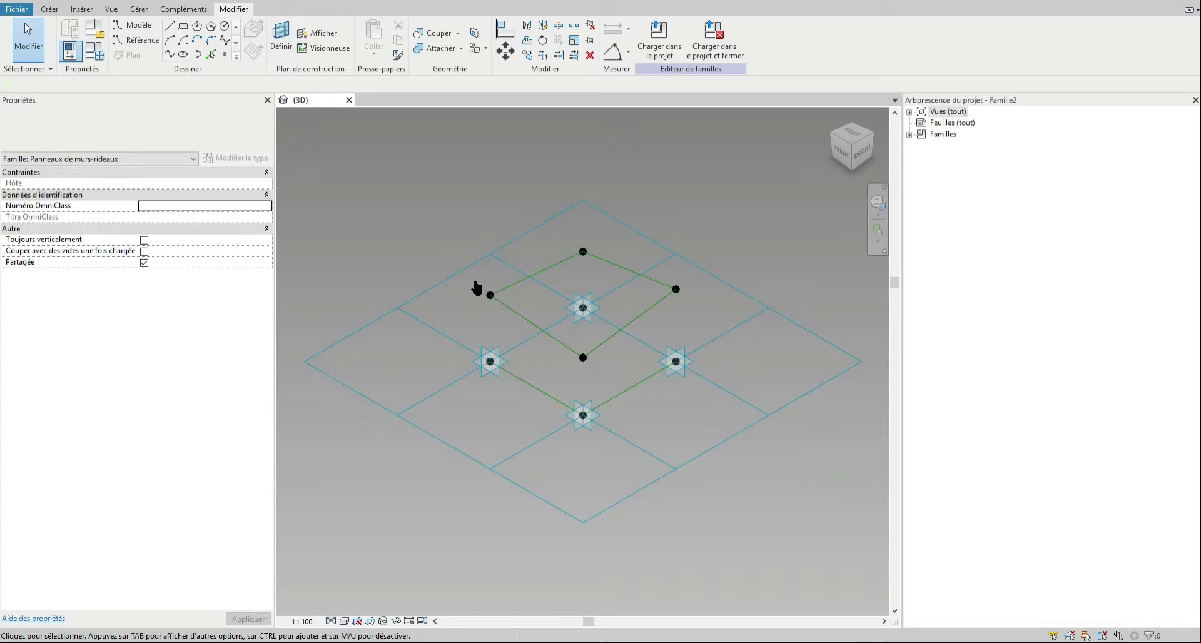
Set the offset of the reference point above adaptive point 1 to 2000 and associate it with a new type parameter named Hauteur.
left_click_drag(474, 282, 494, 338)
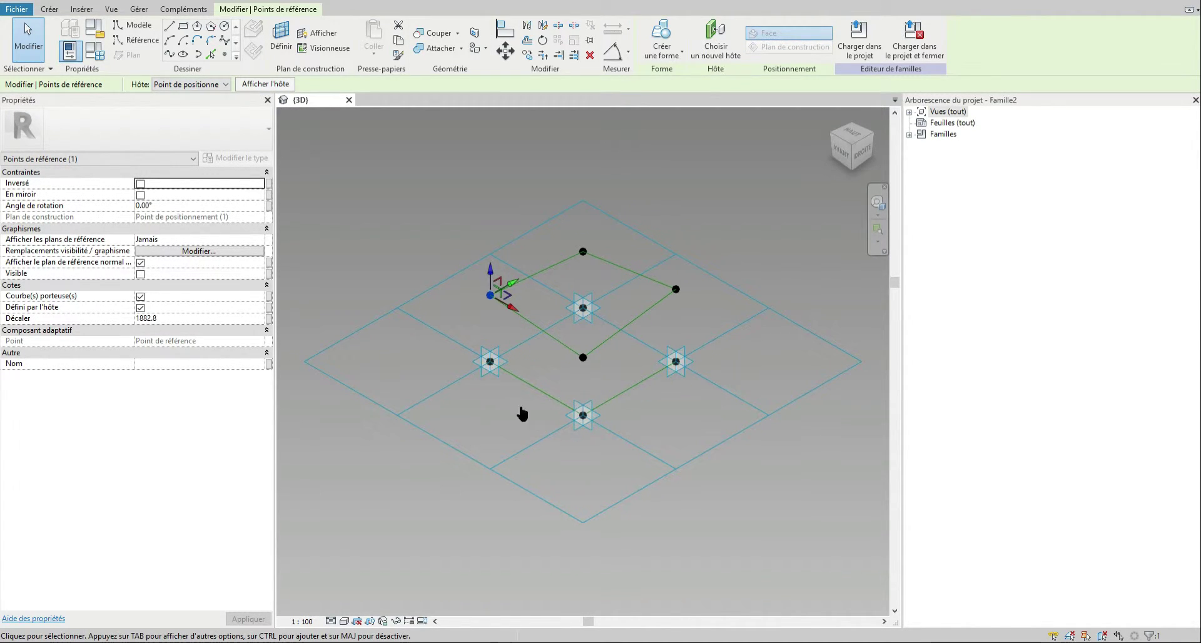
left_click(253, 321)
type("2000.0")
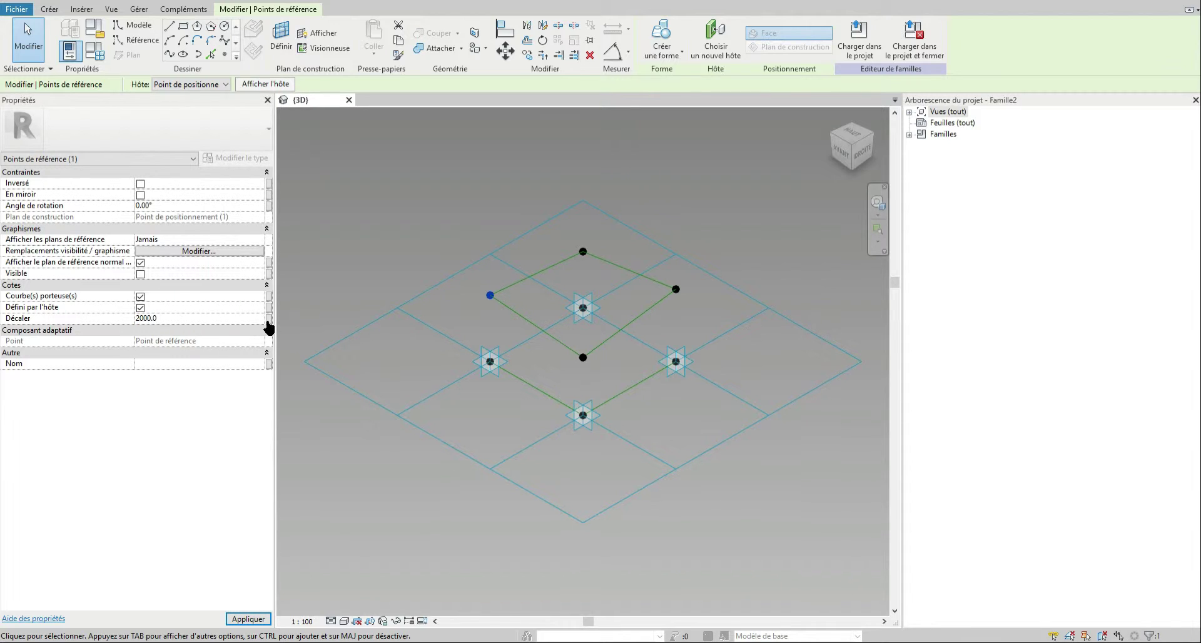
left_click(269, 320)
left_click(541, 394)
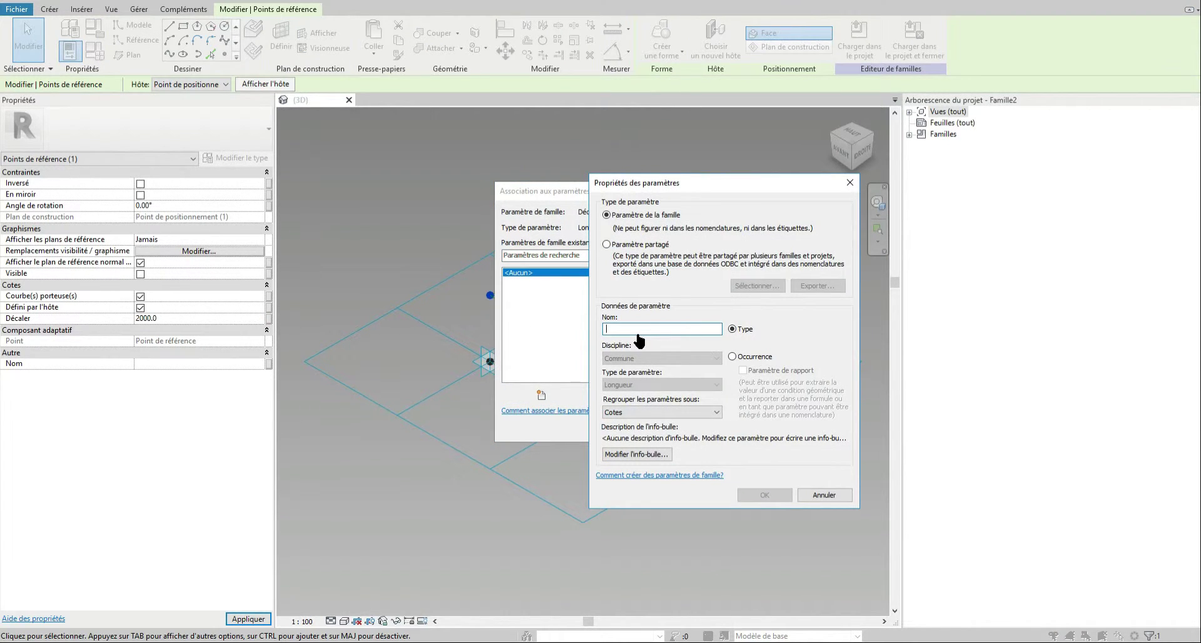
type("Hauteur")
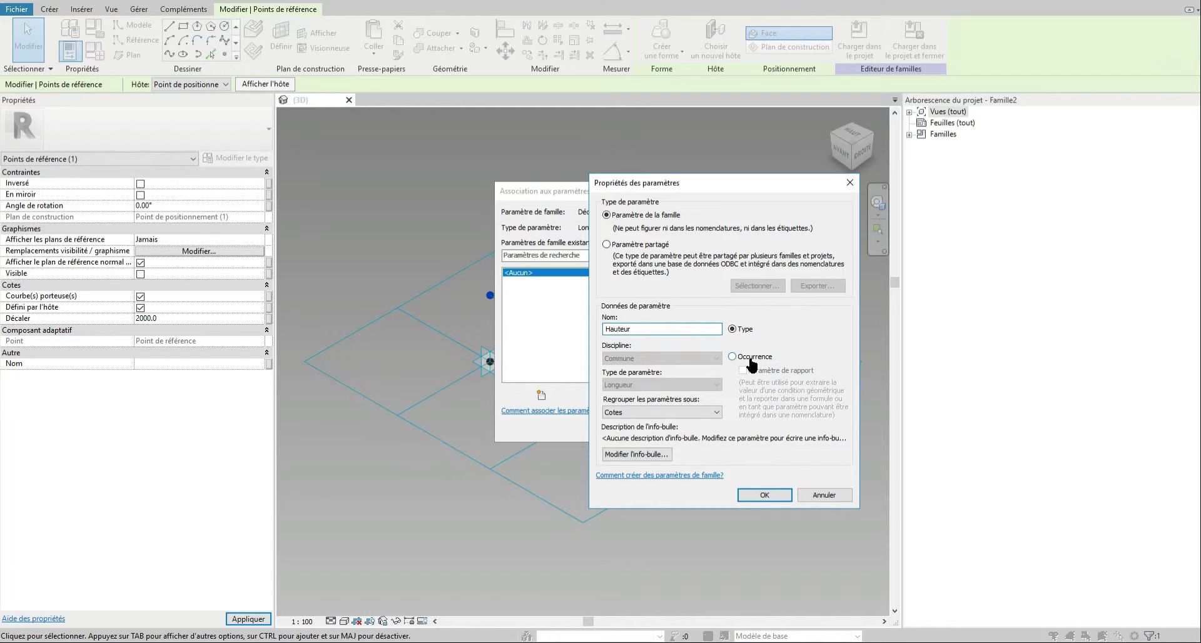
left_click(765, 495)
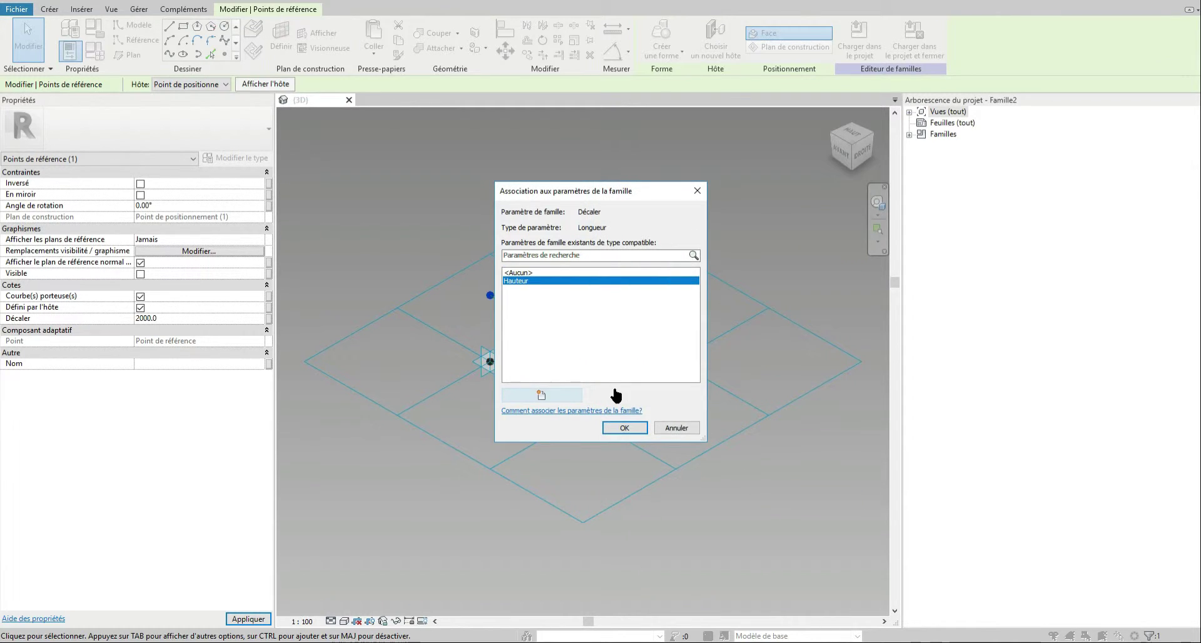
left_click(620, 428)
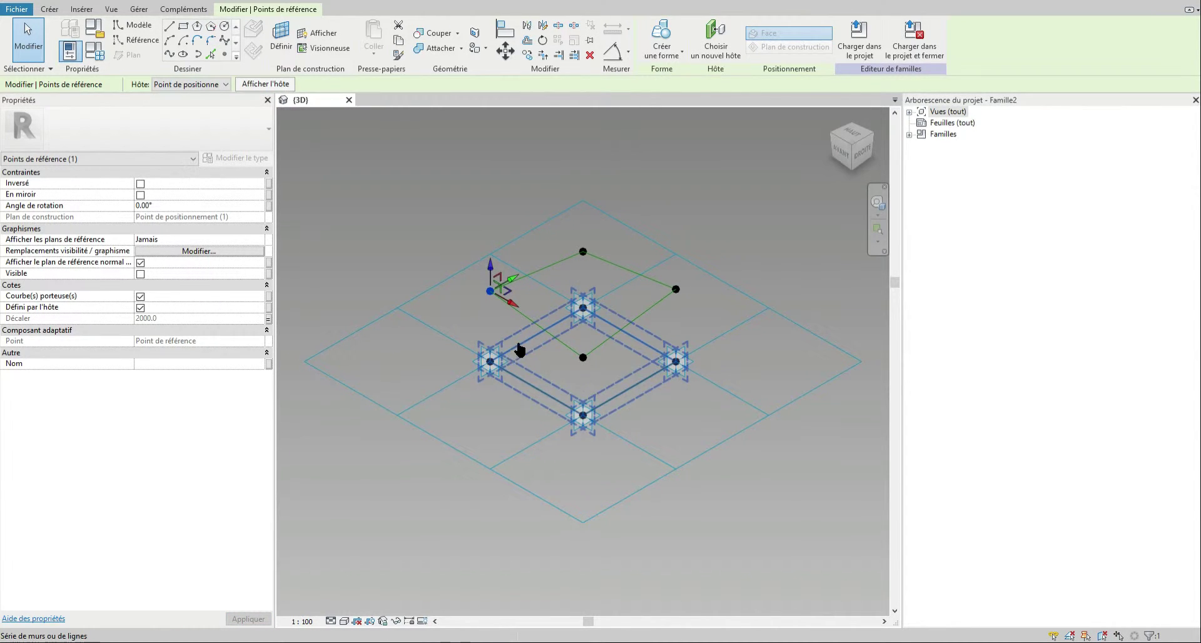
Associate the offset of the other three raised reference points with the Hauteur parameter.
left_click(583, 359)
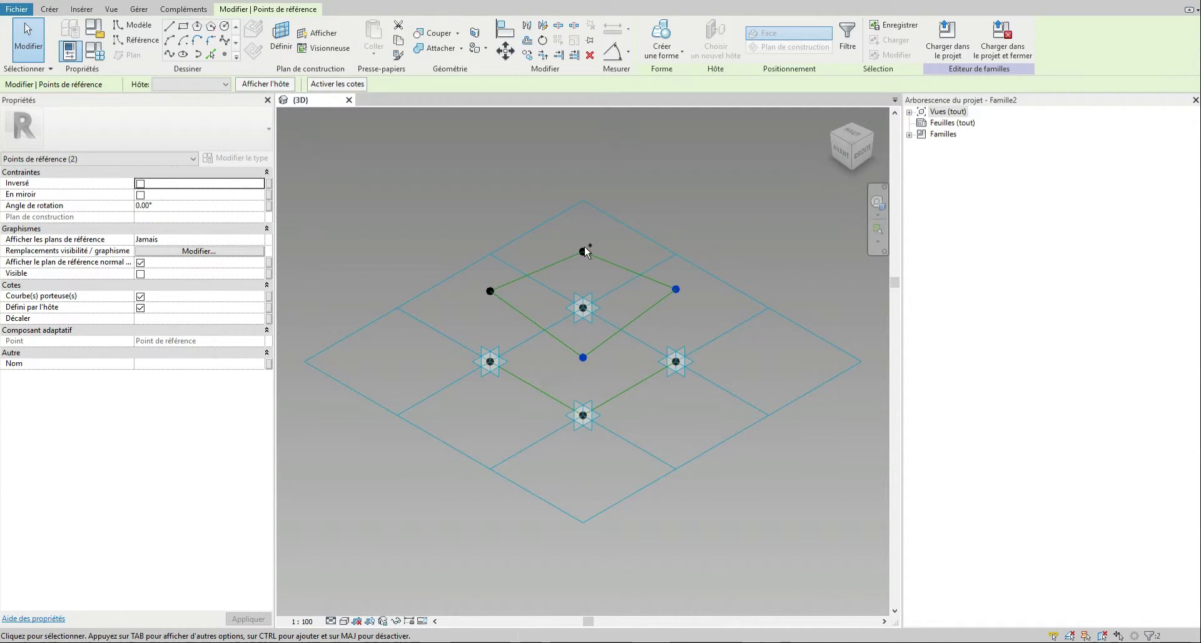
left_click(585, 250)
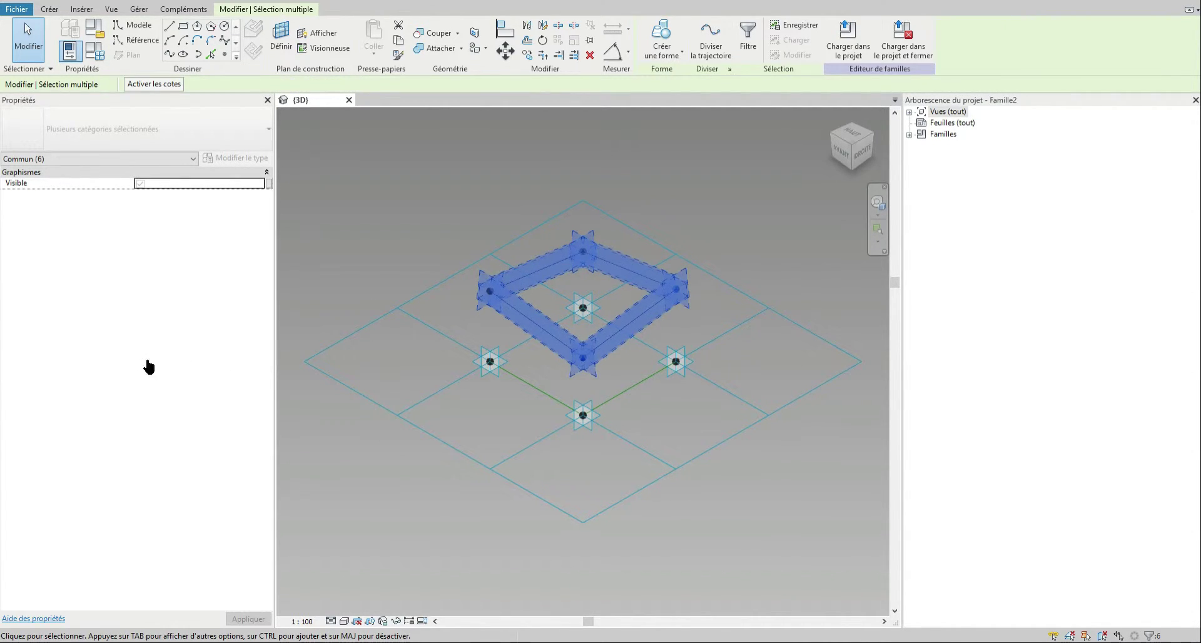
left_click(563, 228)
left_click_drag(562, 228, 616, 263)
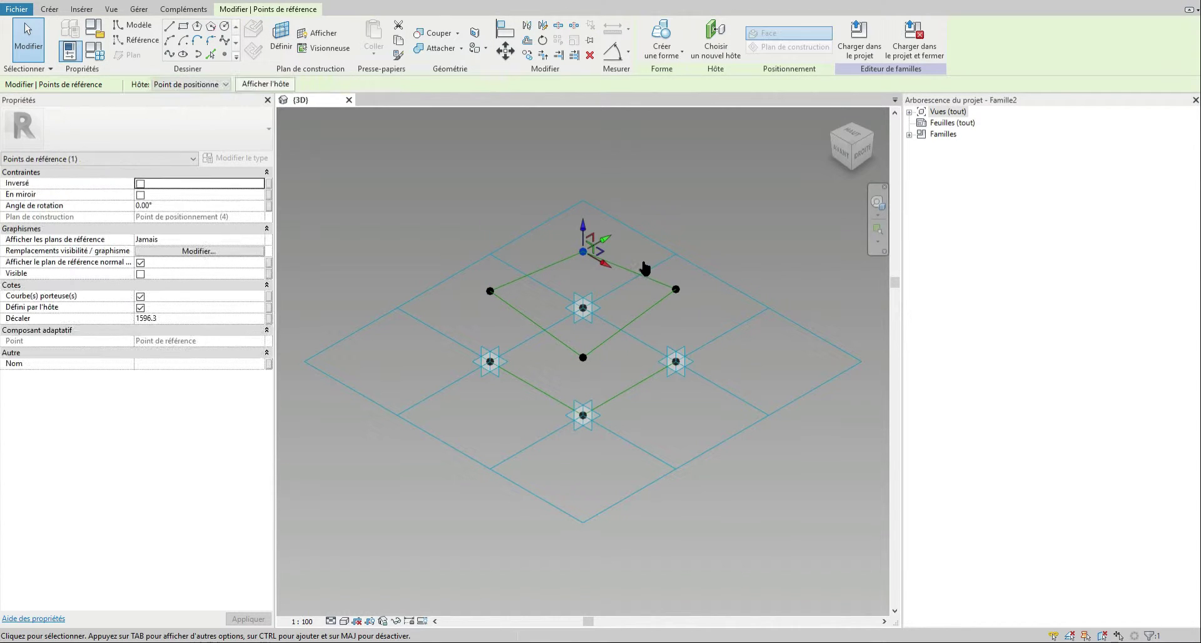
left_click(675, 289, "ctrl")
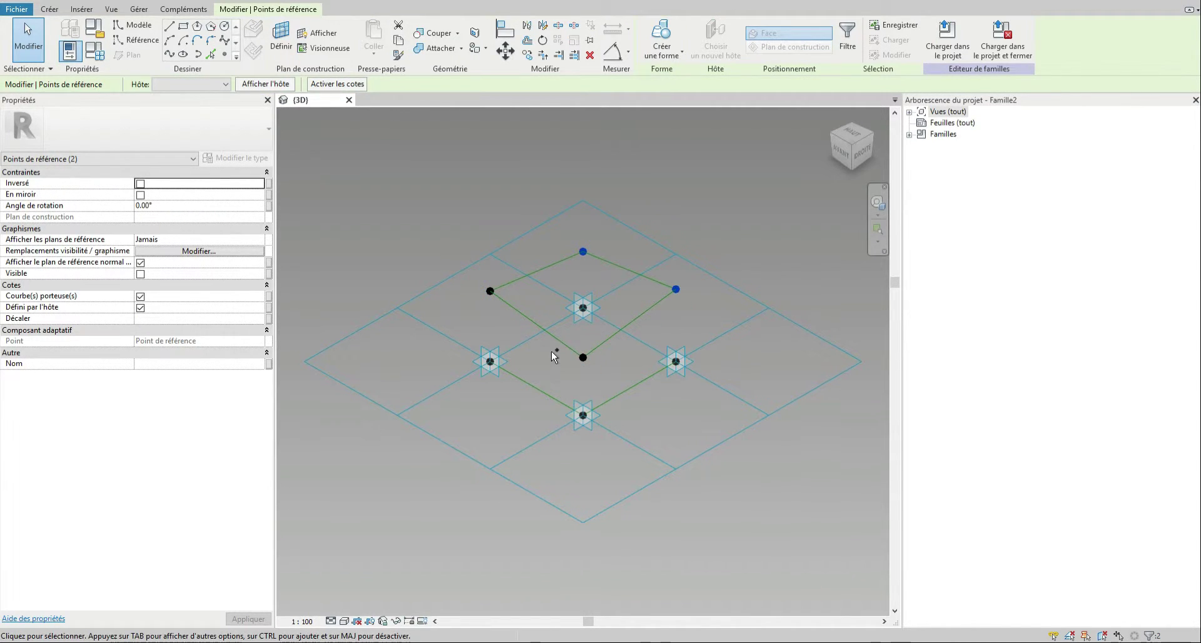
left_click_drag(551, 353, 630, 374, "ctrl")
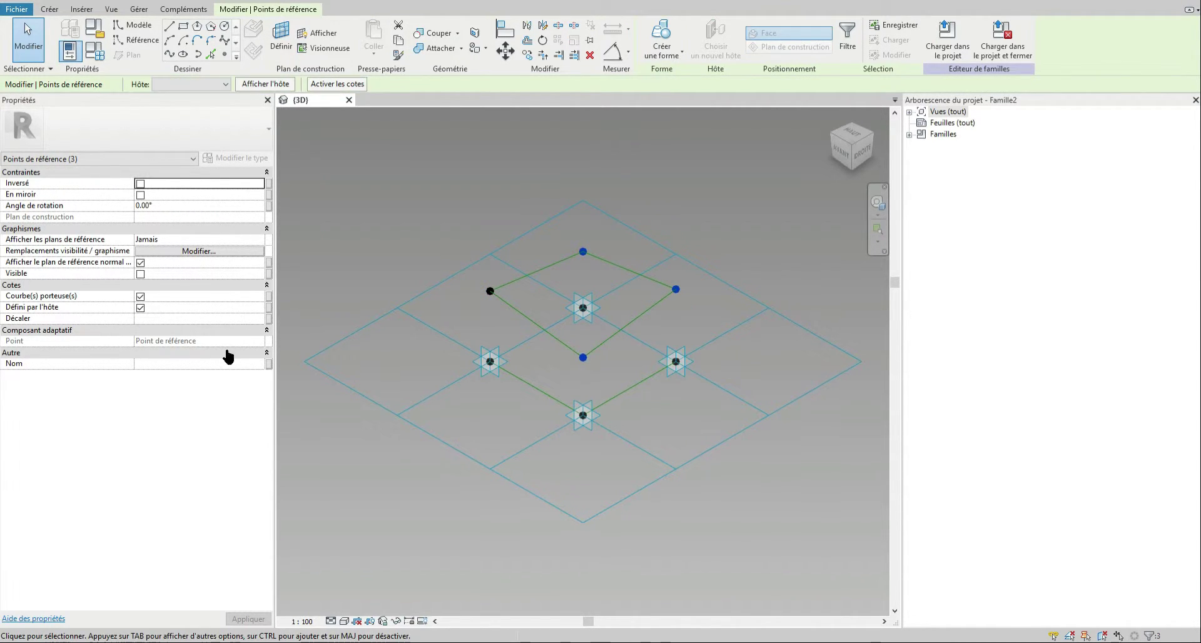
left_click(269, 320)
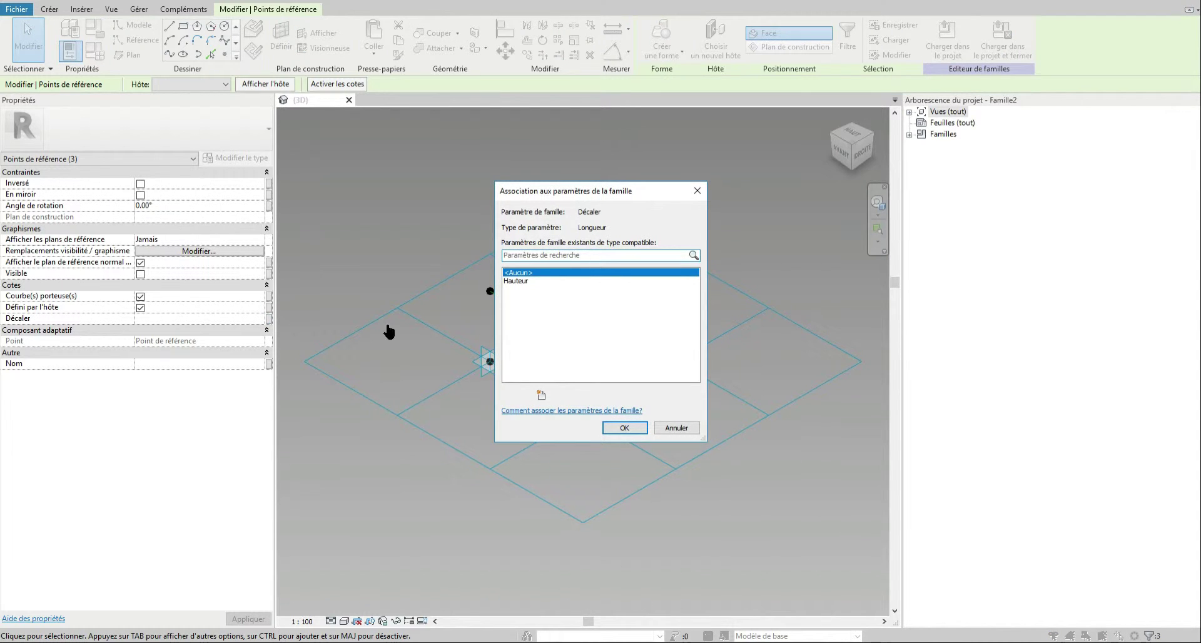
left_click(525, 283)
left_click(633, 428)
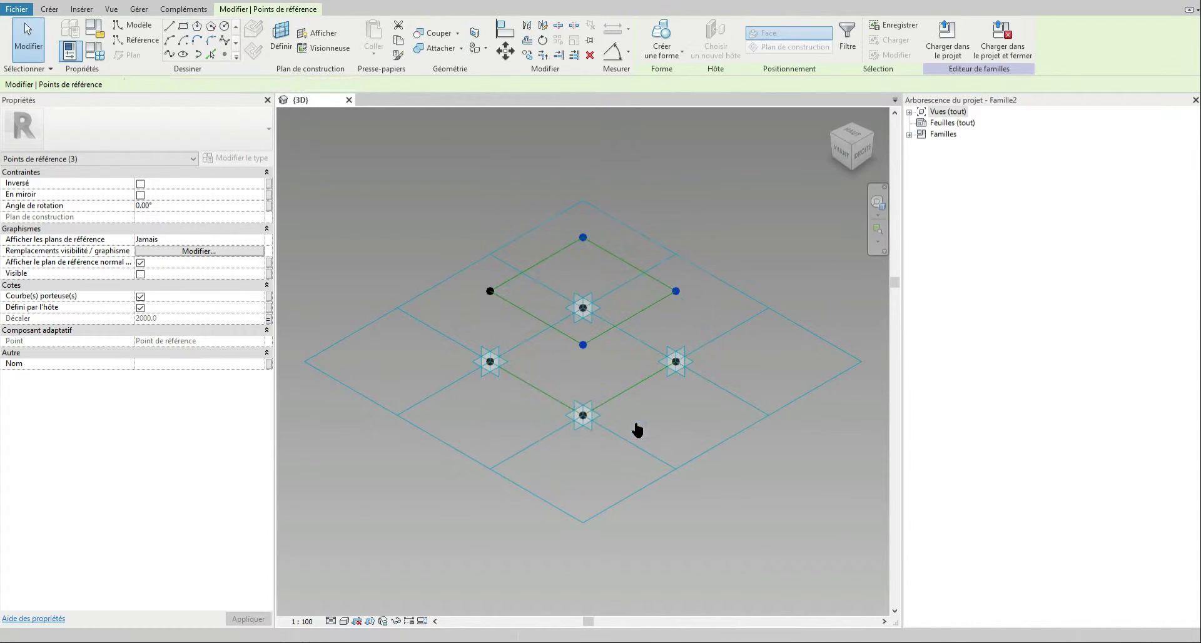
left_click(750, 537)
Place a reference point at the middle of each of two opposite reference lines of the raised loop.
mouse_move(726, 505)
middle_mouse_down("shift")
mouse_move(699, 512)
mouse_move(637, 365)
mouse_move(764, 400)
mouse_move(646, 483)
mouse_move(716, 485)
middle_mouse_up("shift")
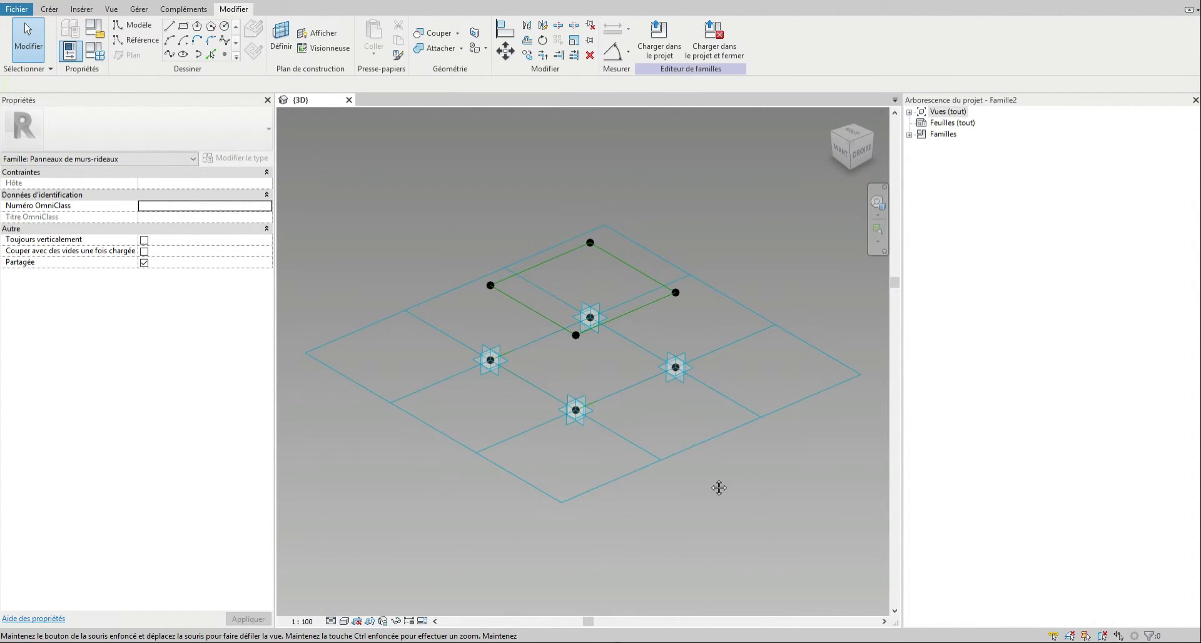
key("Tab")
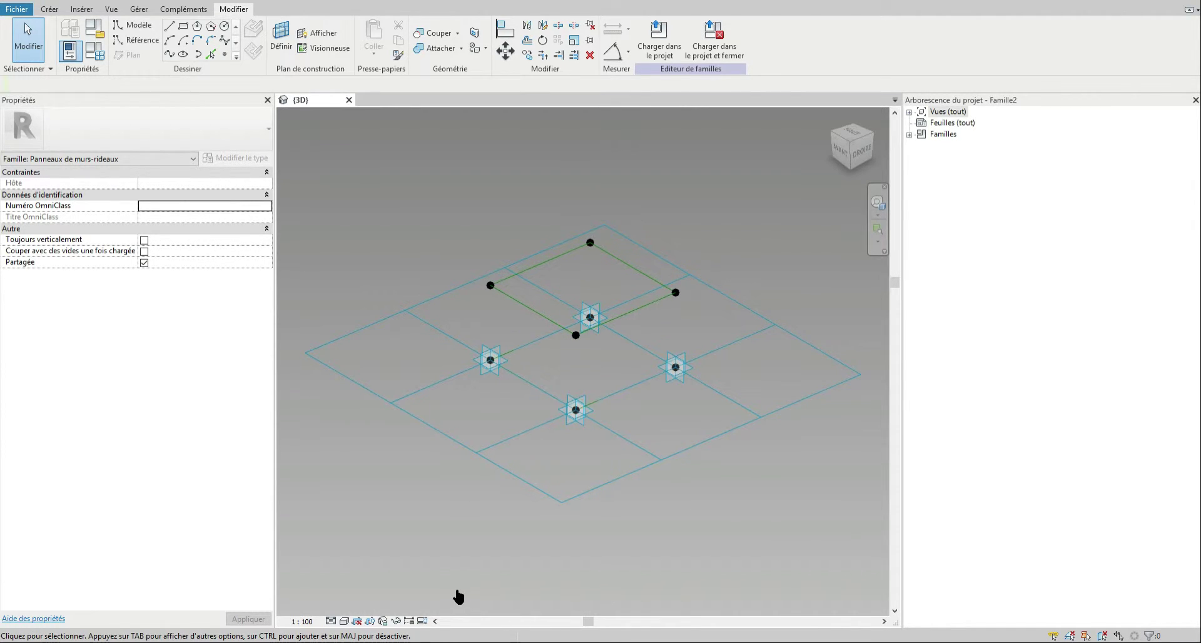
key("l")
key("i")
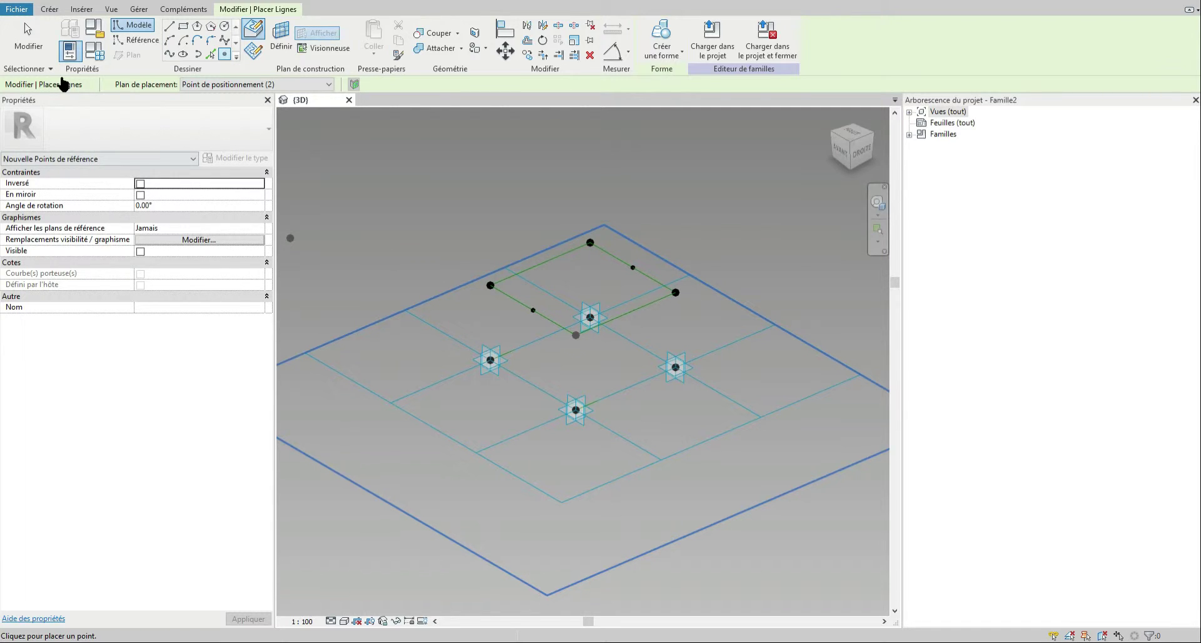
left_click(27, 36)
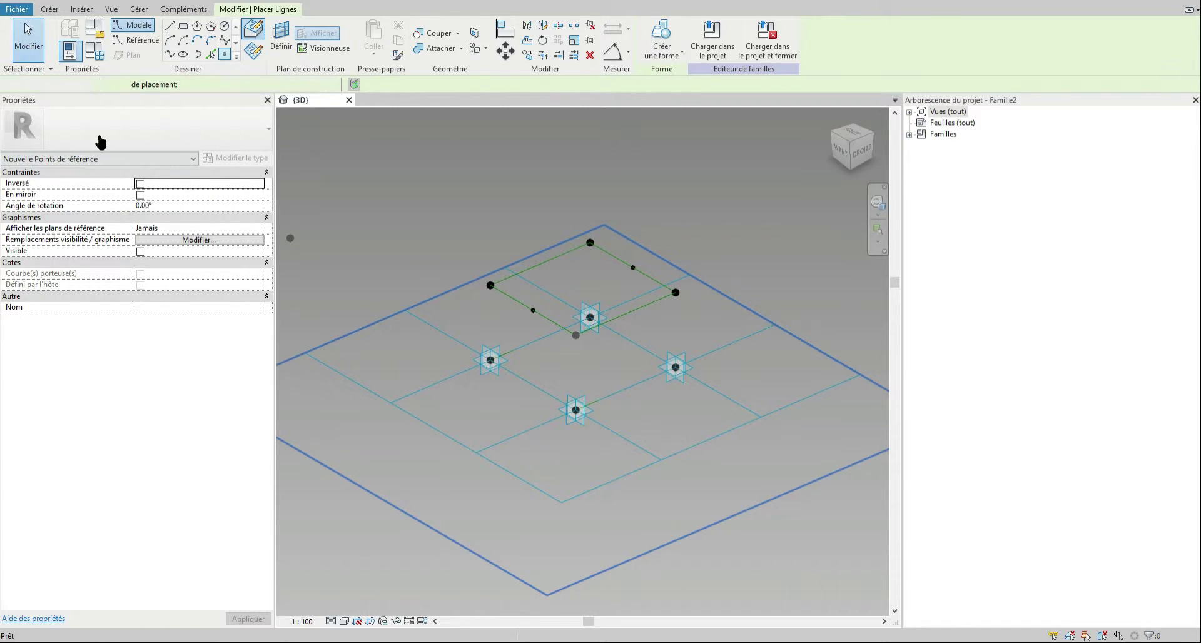
Associate the normalized curve parameter of the first loop midpoint with a new instance parameter named Milieur.
left_click(551, 334)
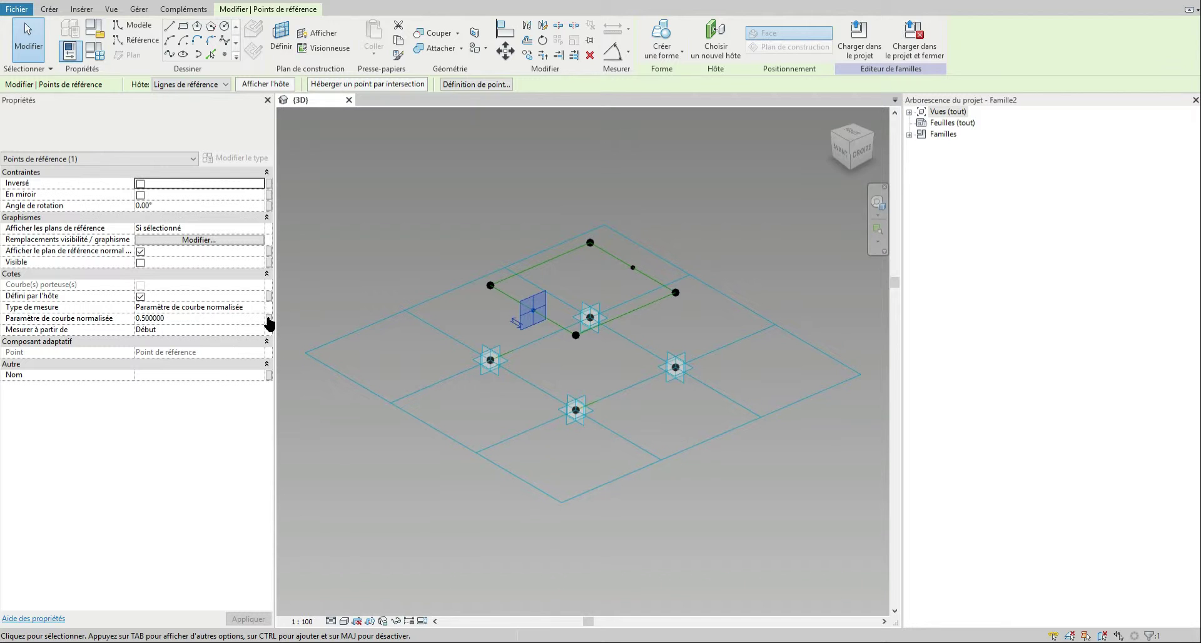
left_click(269, 319)
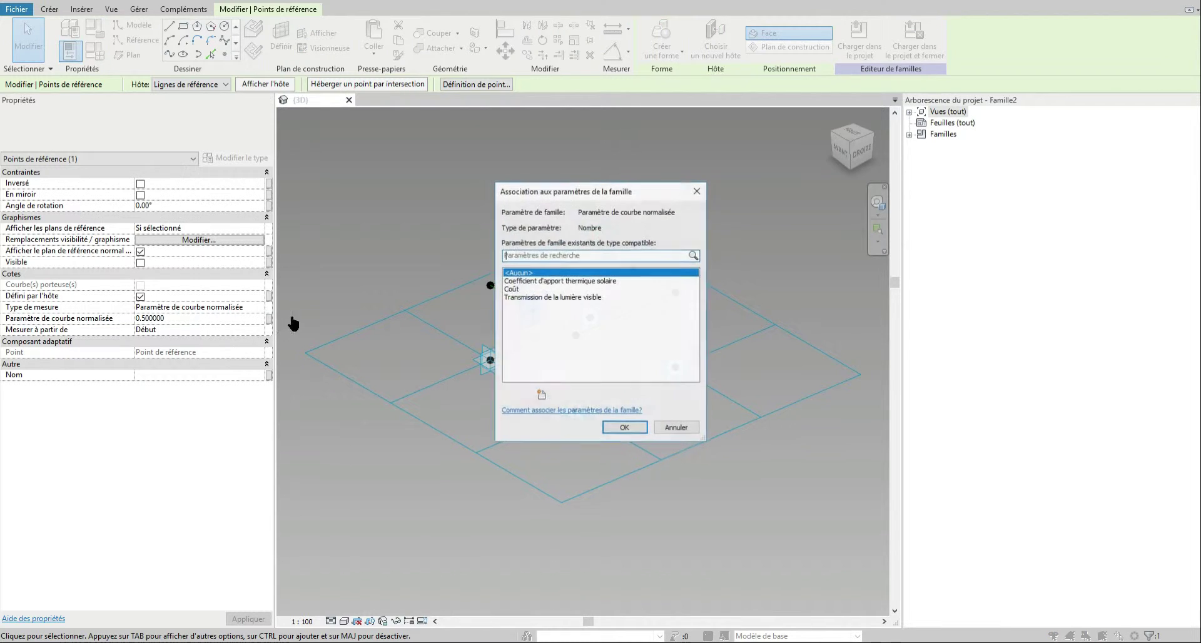
left_click(542, 395)
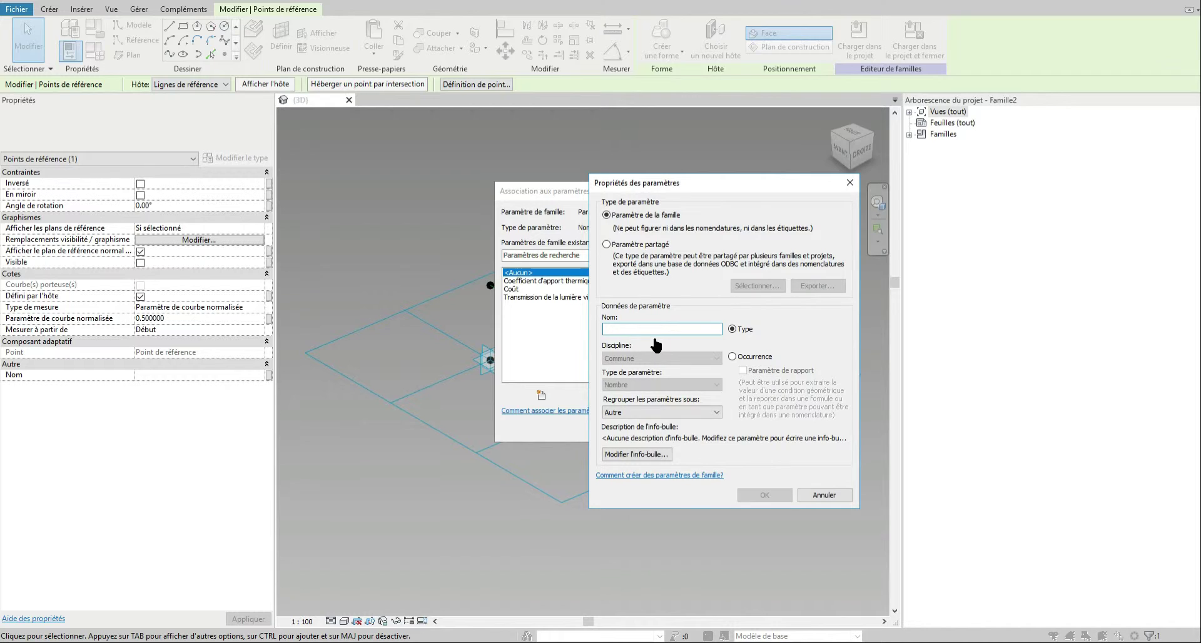
type("Milieur")
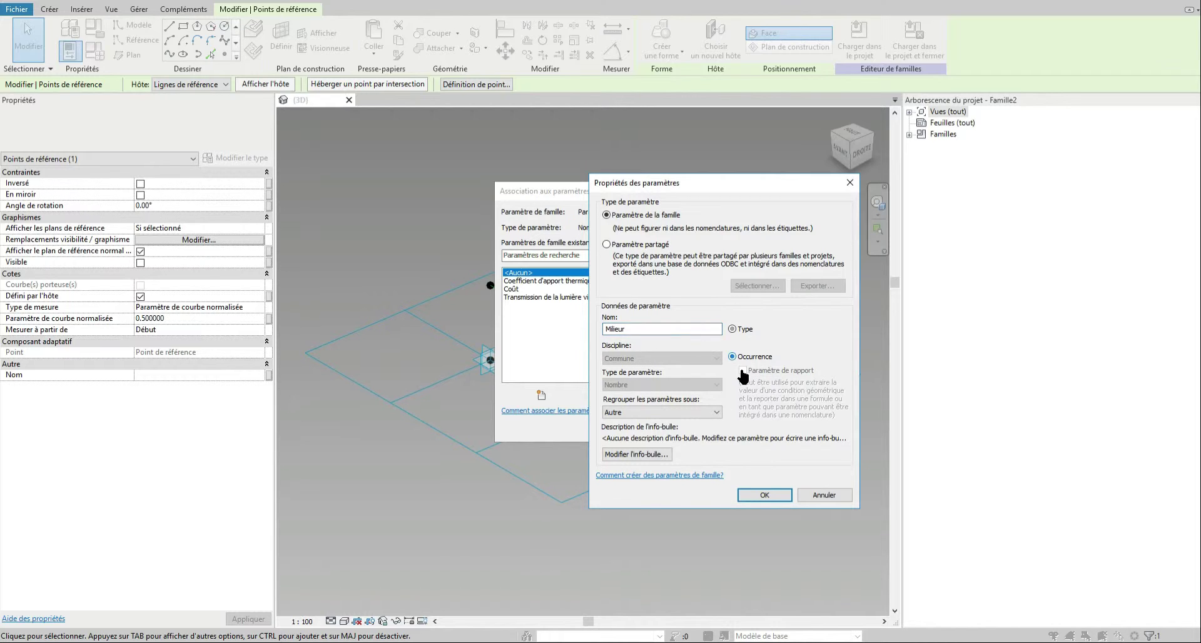
left_click(764, 495)
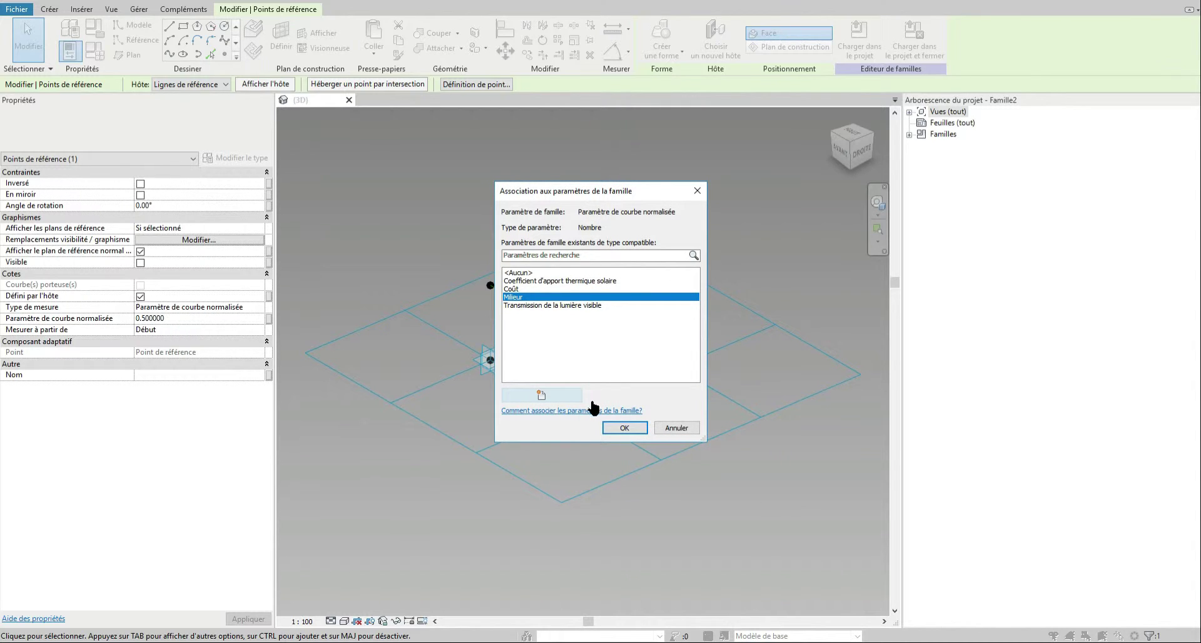
left_click(637, 431)
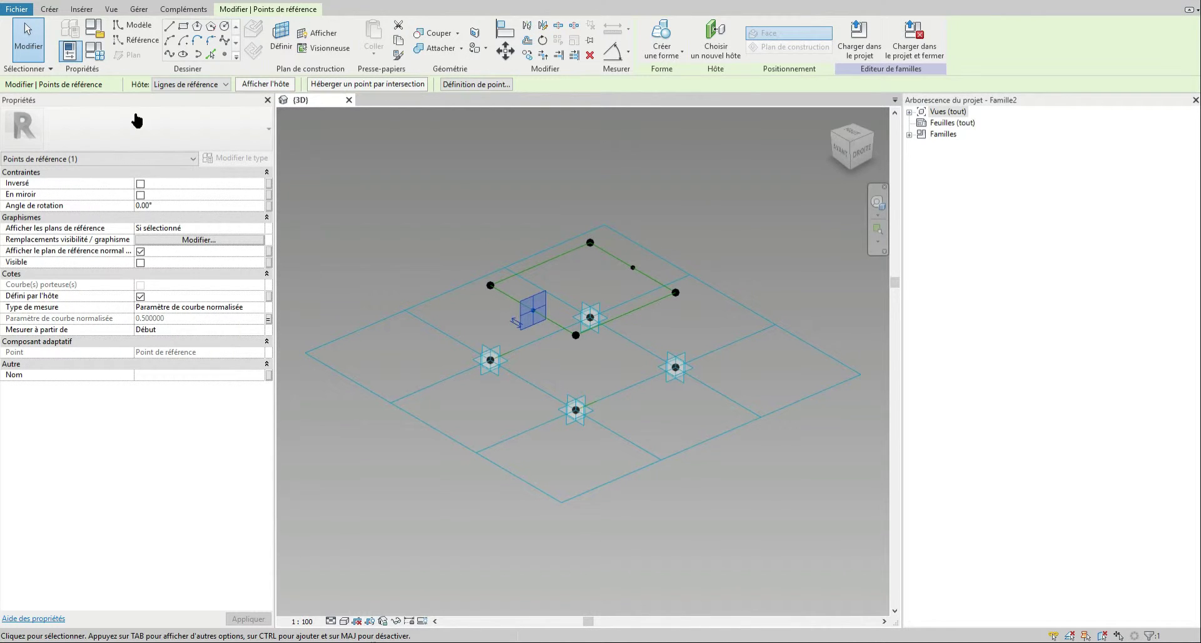
Rename the Milieur family parameter as Milleu and apply the change.
left_click(94, 51)
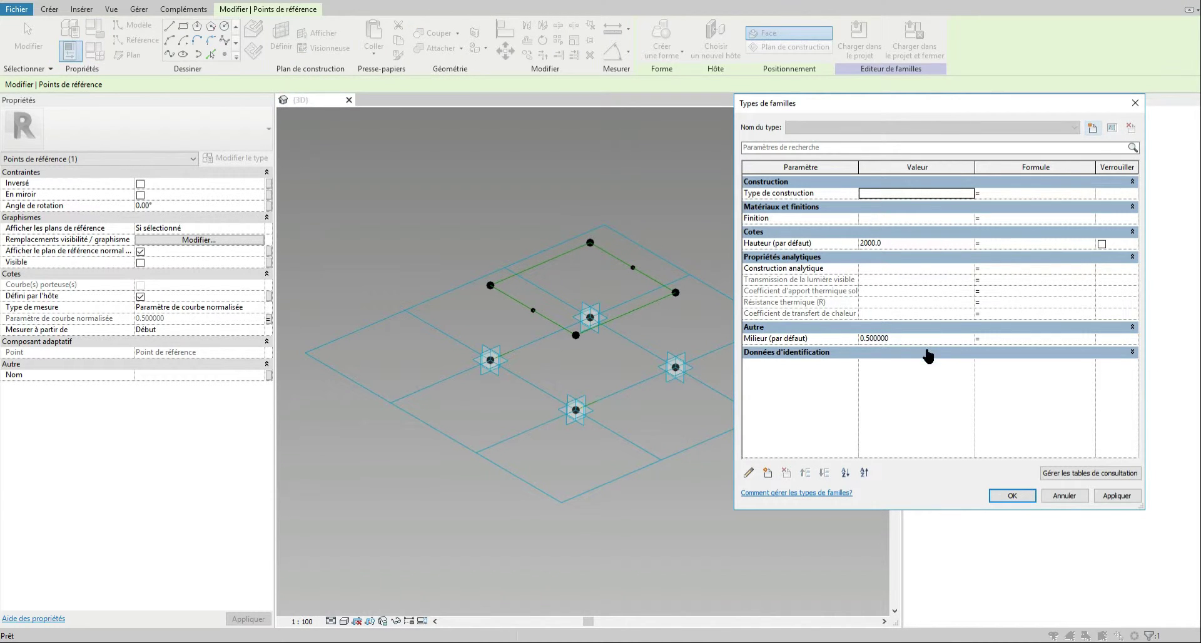
left_click(771, 341)
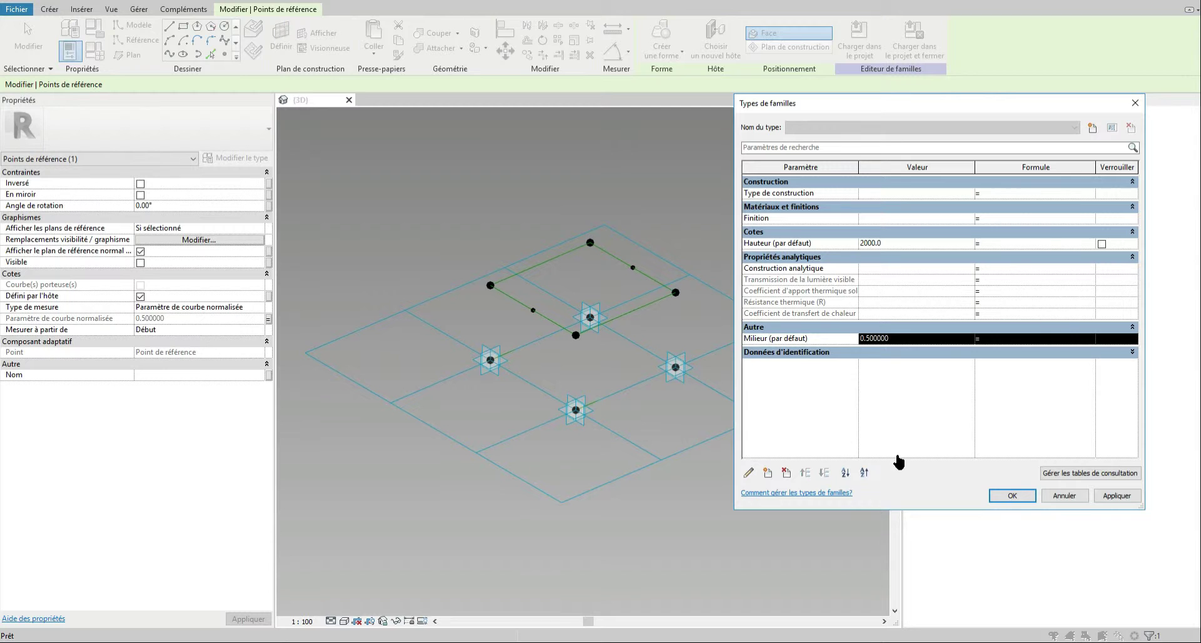
left_click(748, 473)
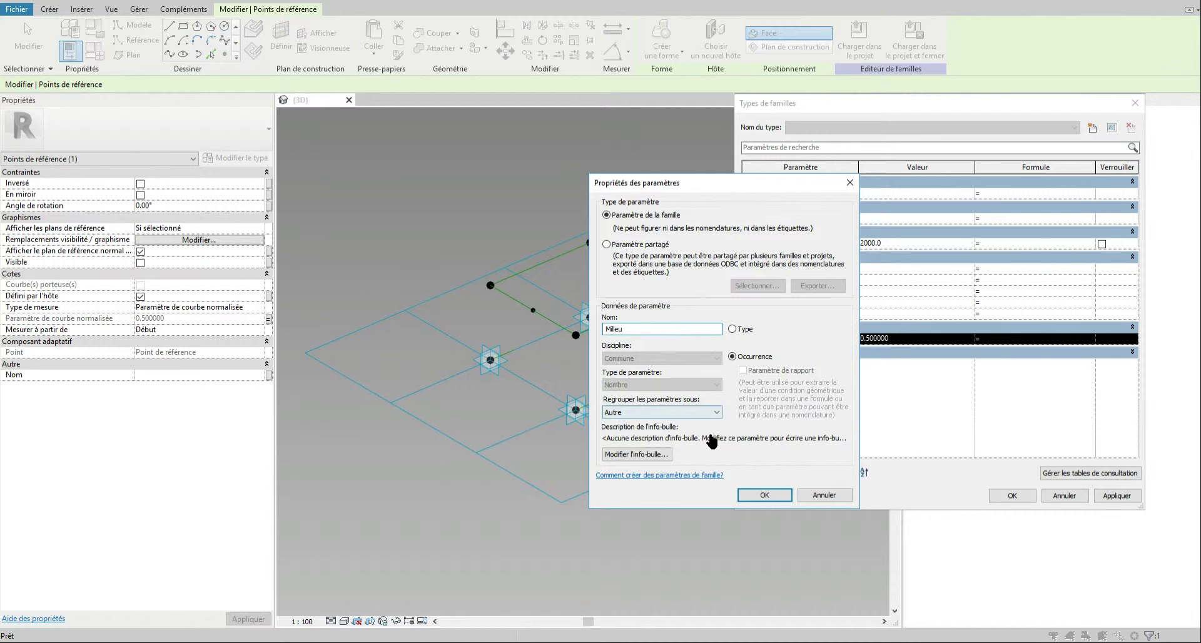
left_click(742, 496)
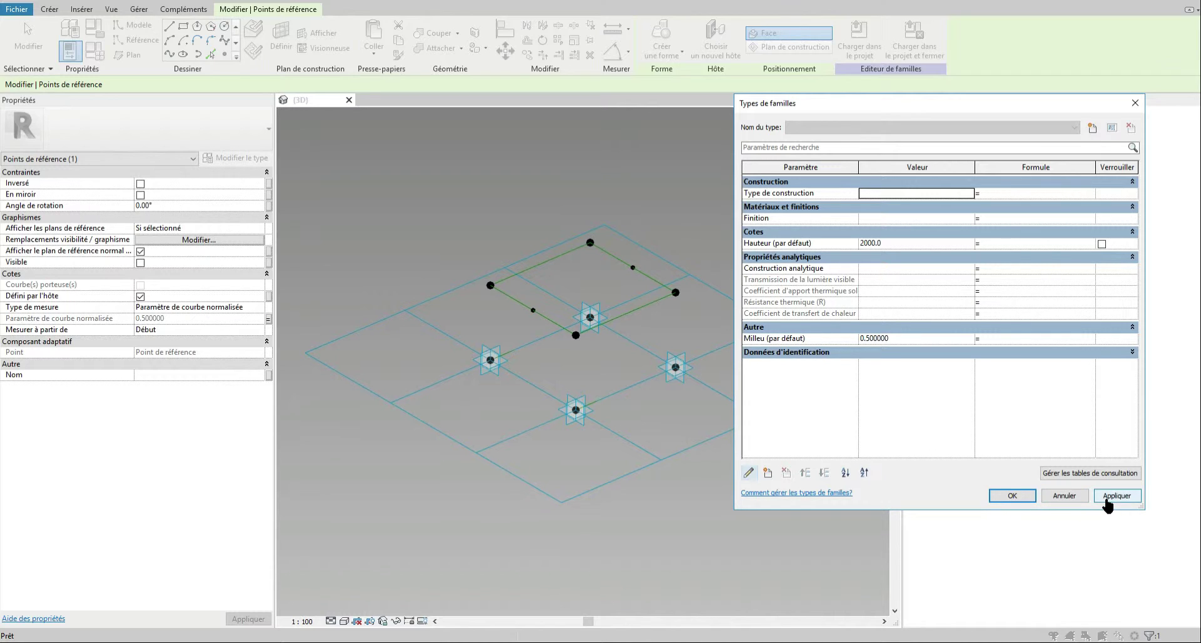
left_click(1033, 495)
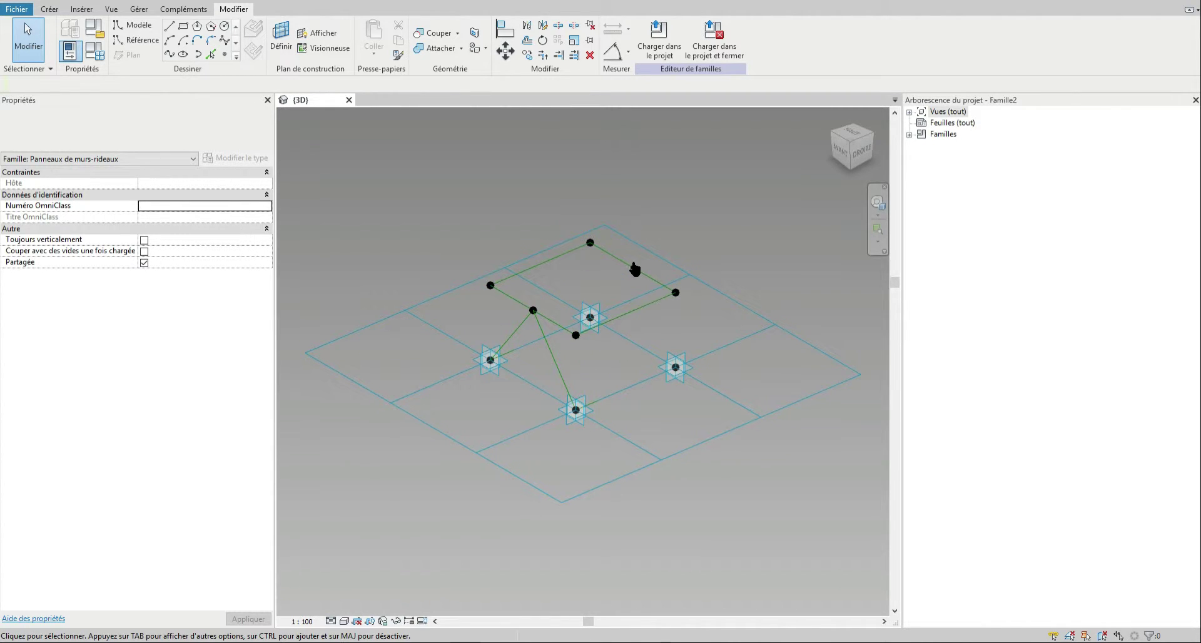
Connect the second loop midpoint to the two adaptive points below its edge with reference lines.
key("Tab")
key("Tab")
left_click(592, 316)
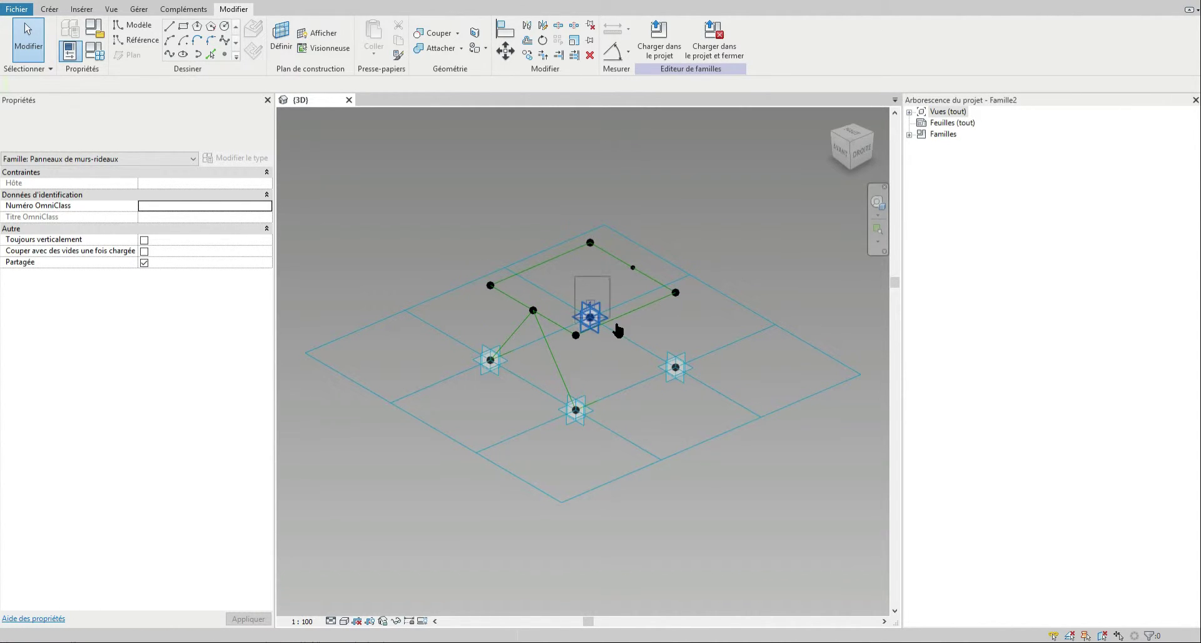
left_click(634, 268, "ctrl")
left_click(171, 55)
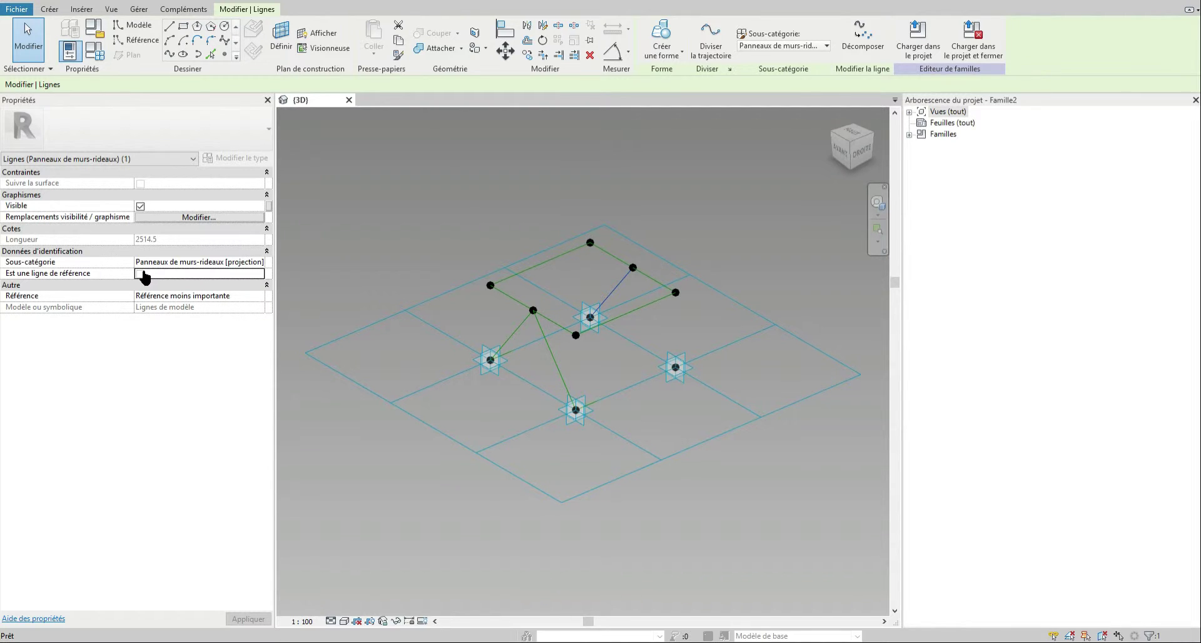
left_click(140, 274)
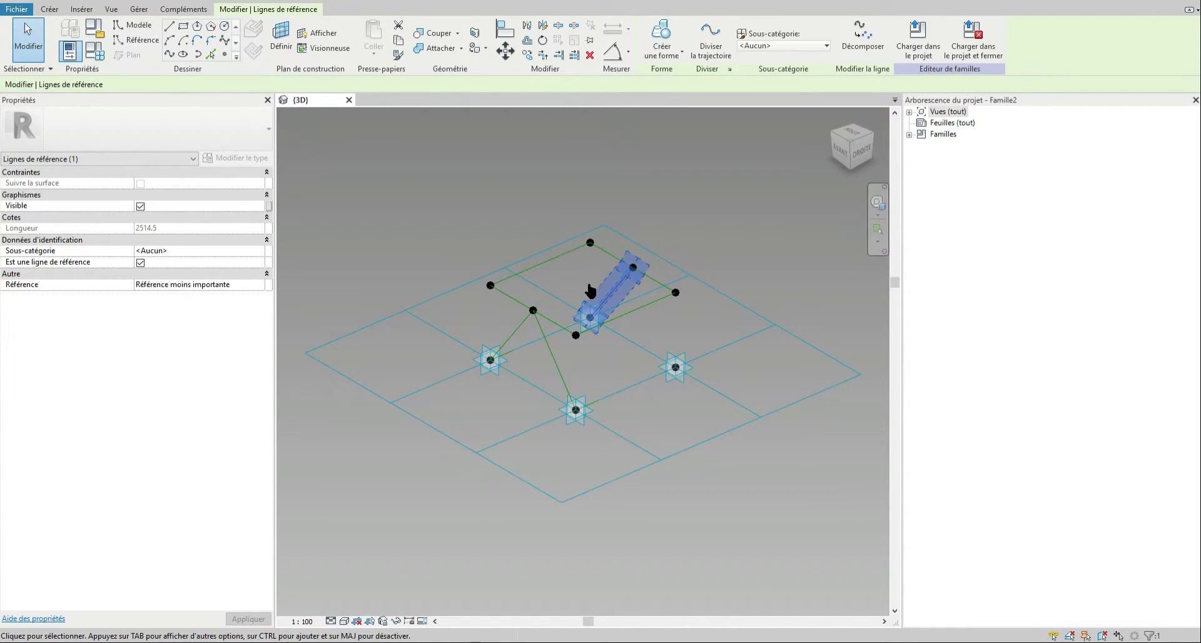
key("Escape")
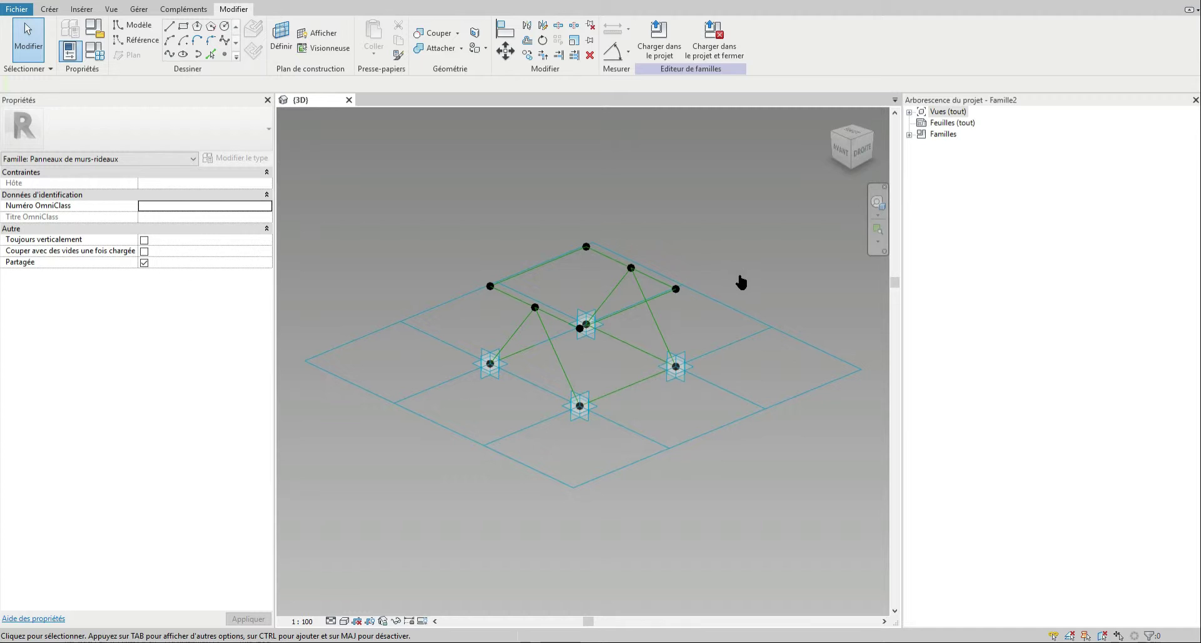
Set the Hauteur family parameter to 1000 and apply it to the panel.
middle_click_drag(741, 279, 775, 298, "shift")
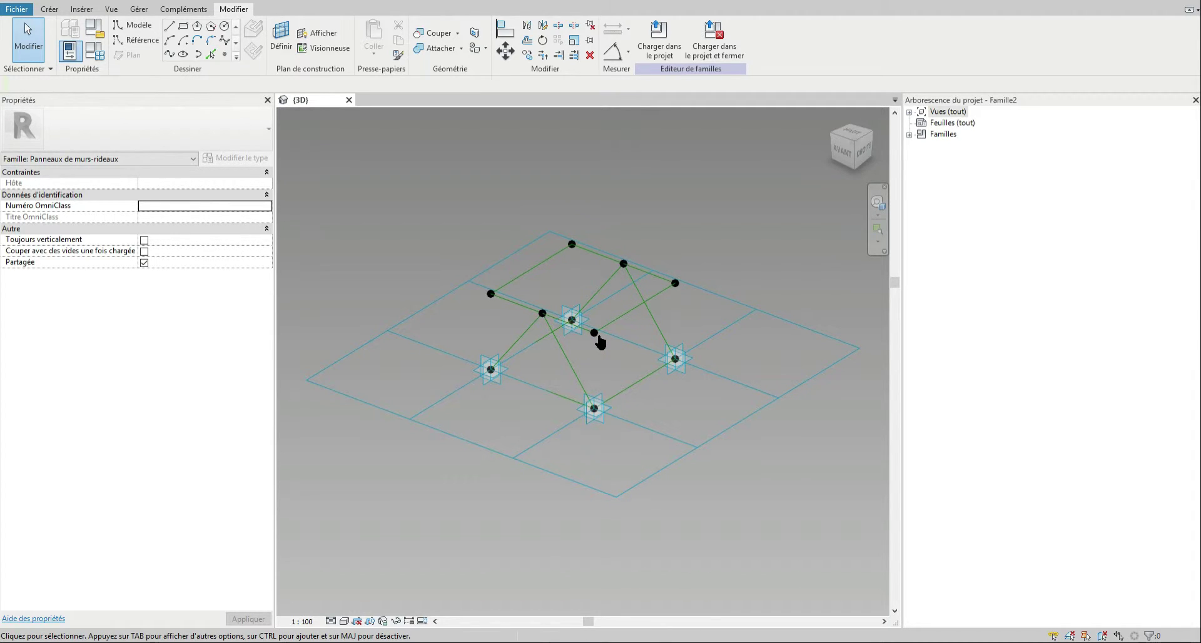
left_click(100, 50)
left_click_drag(898, 107, 944, 129)
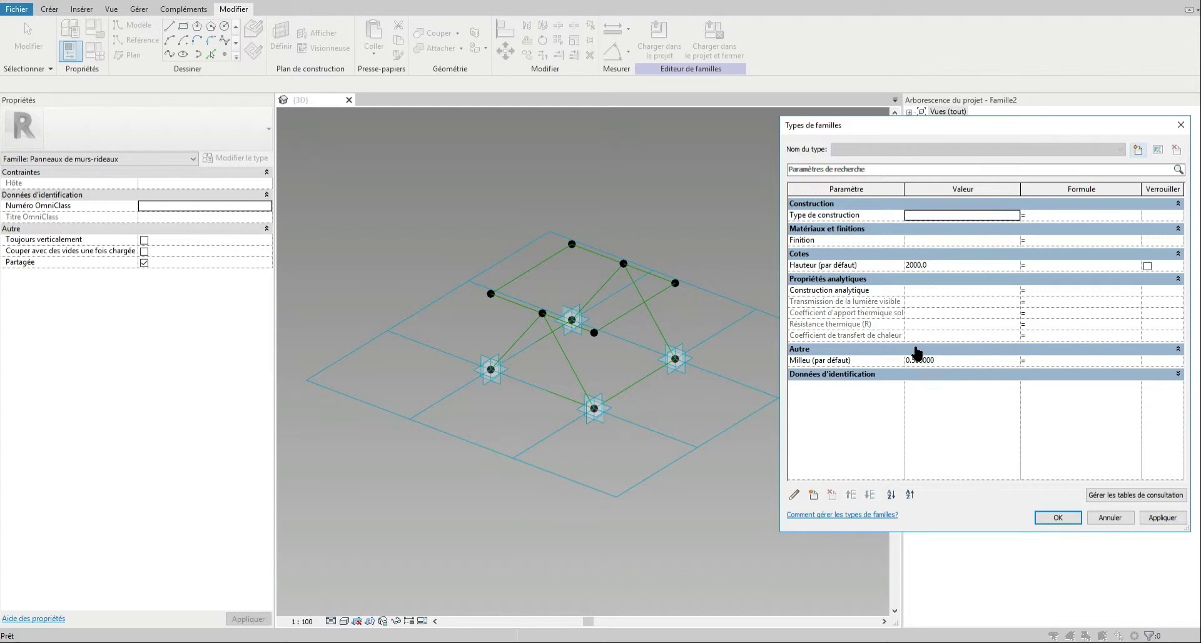
left_click(946, 266)
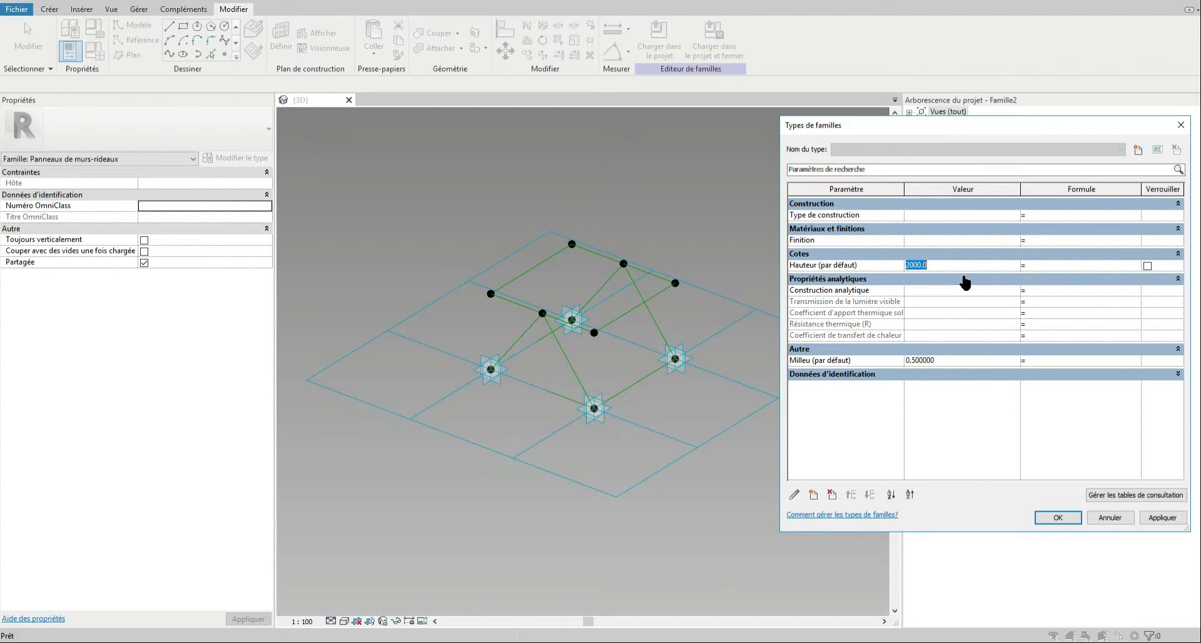
key("Tab")
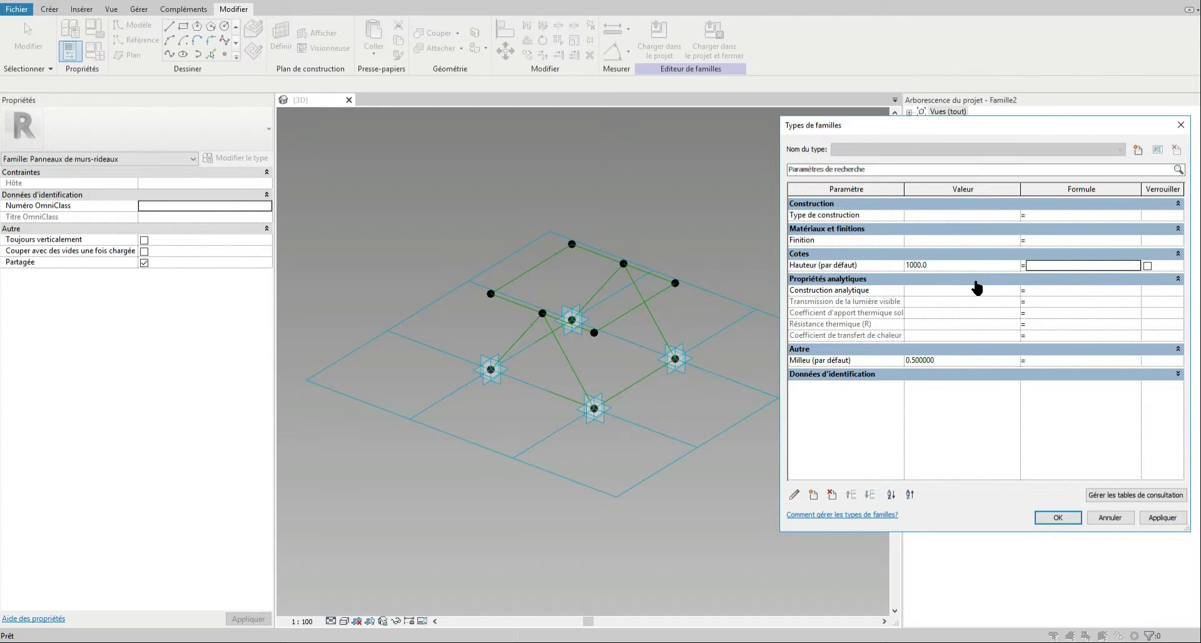
left_click(1165, 519)
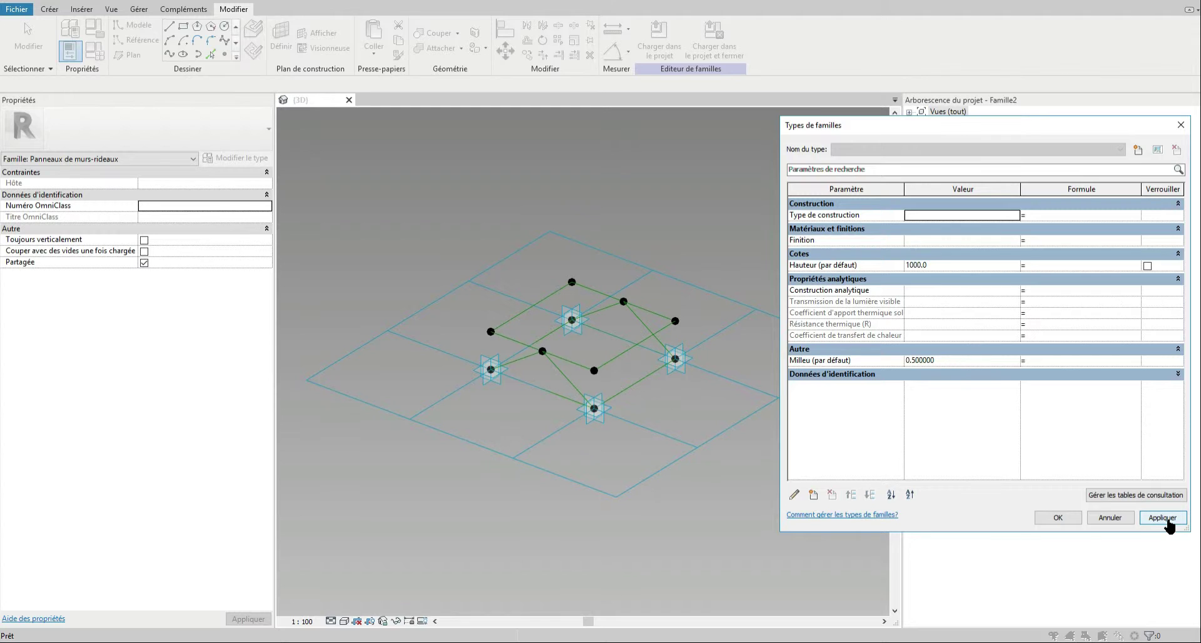
Set the Hauteur family parameter to 5000 and apply it to the panel.
left_click(932, 265)
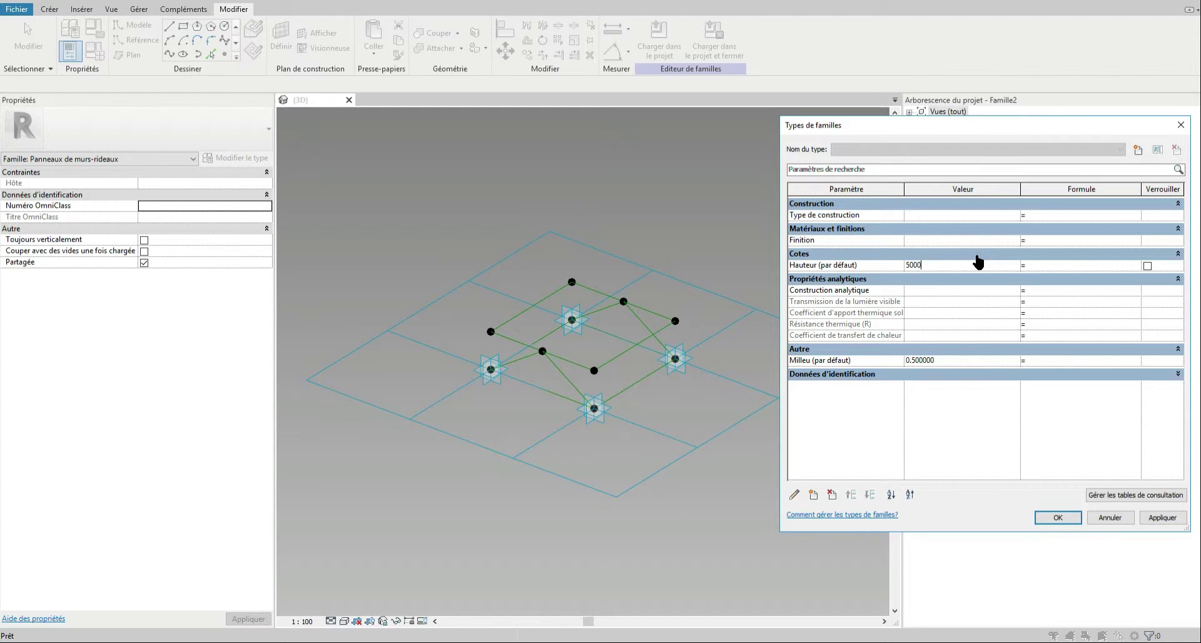
left_click(1170, 521)
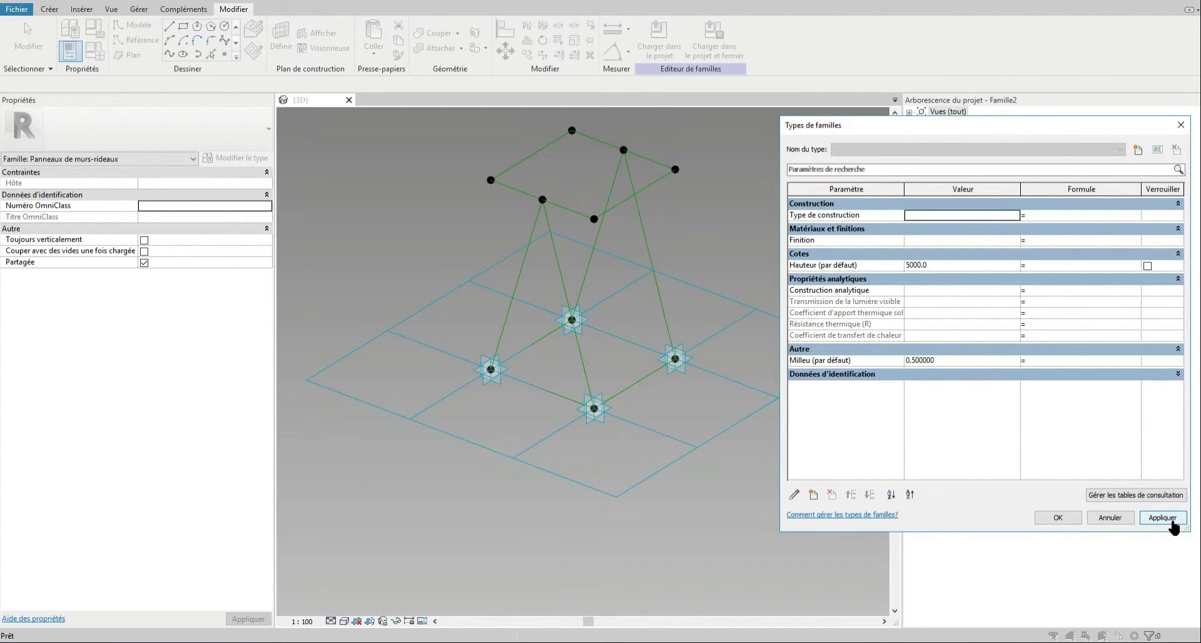
left_click(1057, 518)
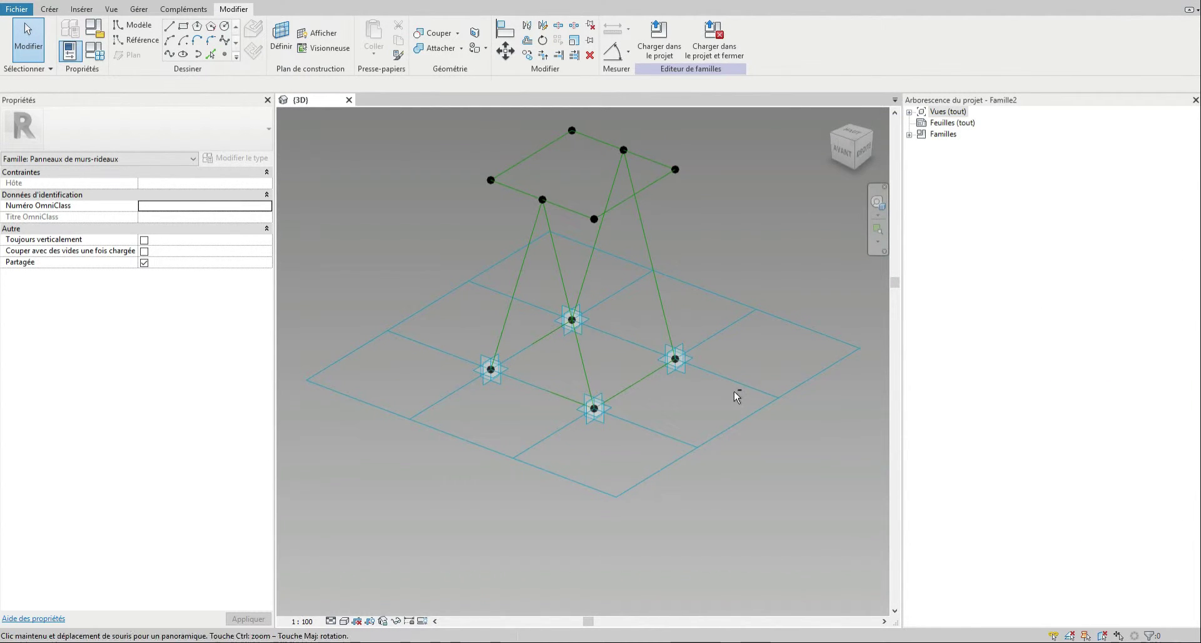
Draw a reference line from the second loop midpoint to adaptive point 2 on the opposite side.
middle_click_drag(737, 396, 746, 438, "shift")
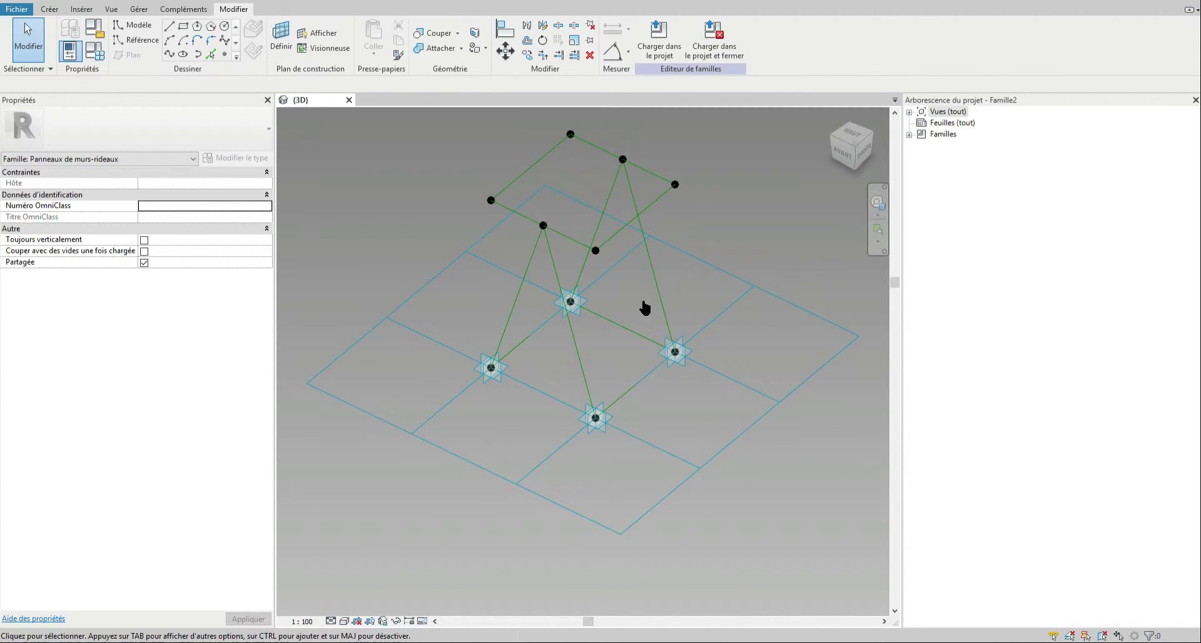
left_click(622, 159)
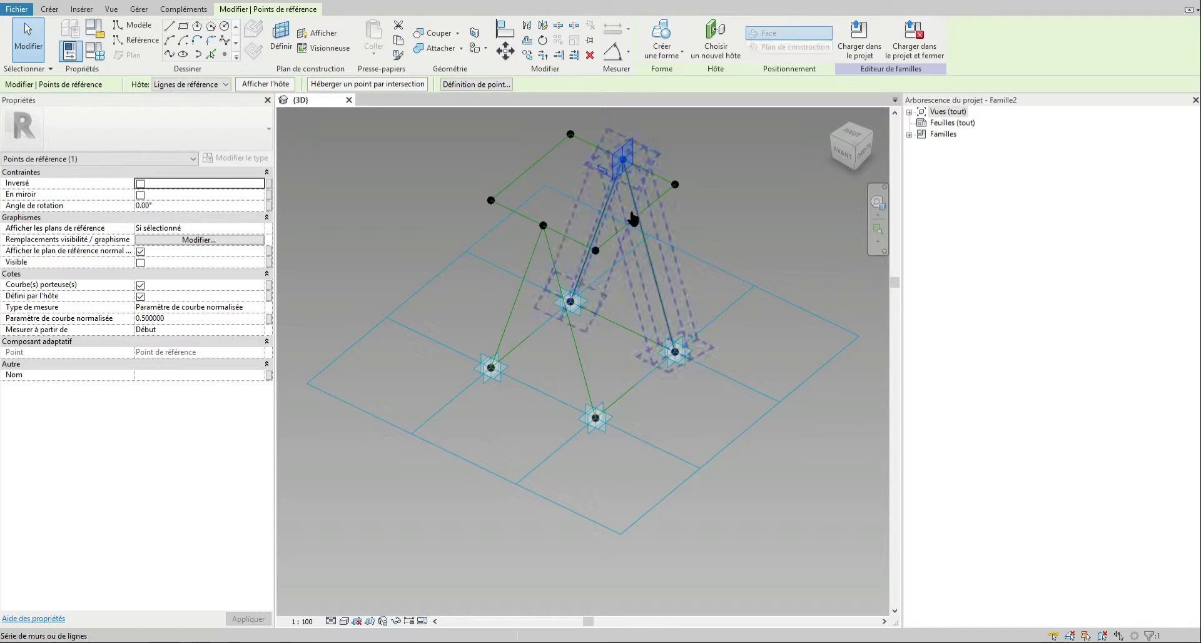
left_click_drag(559, 355, 623, 441, "ctrl")
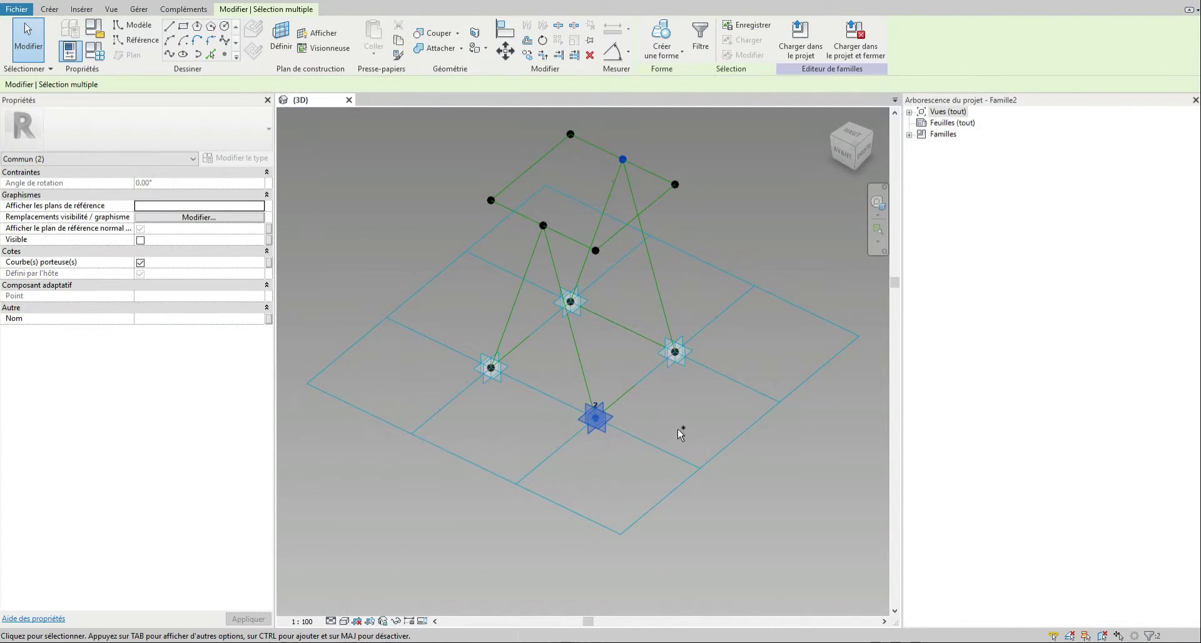
left_click(197, 55)
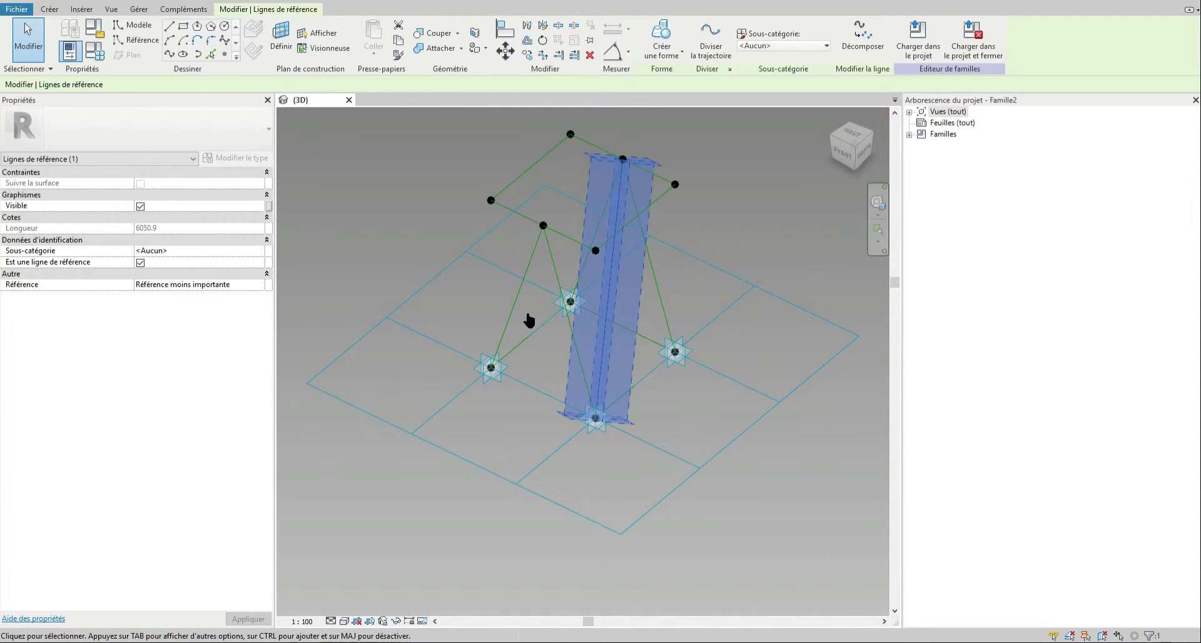
left_click(768, 239)
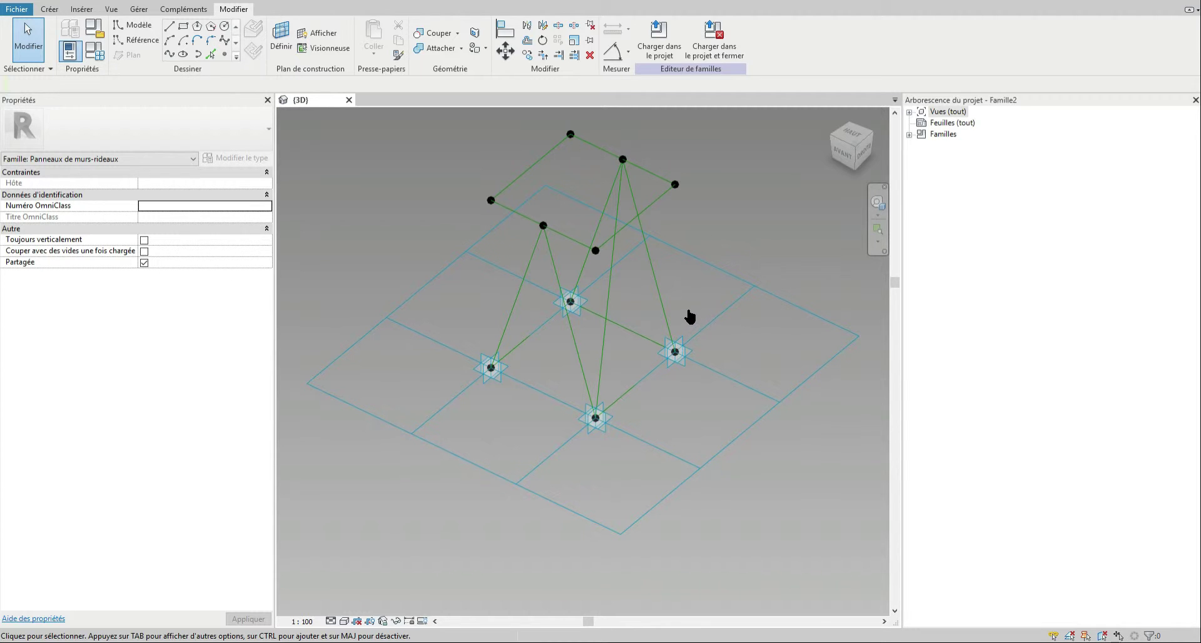
middle_click_drag(666, 313, 735, 383, "shift")
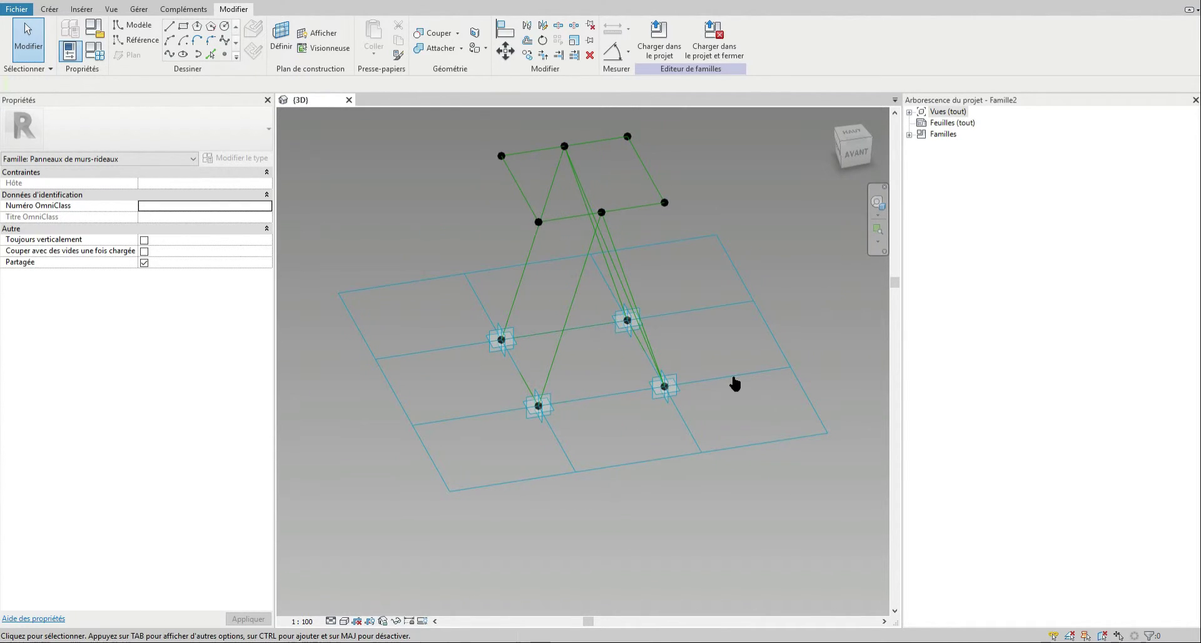
left_click(625, 317)
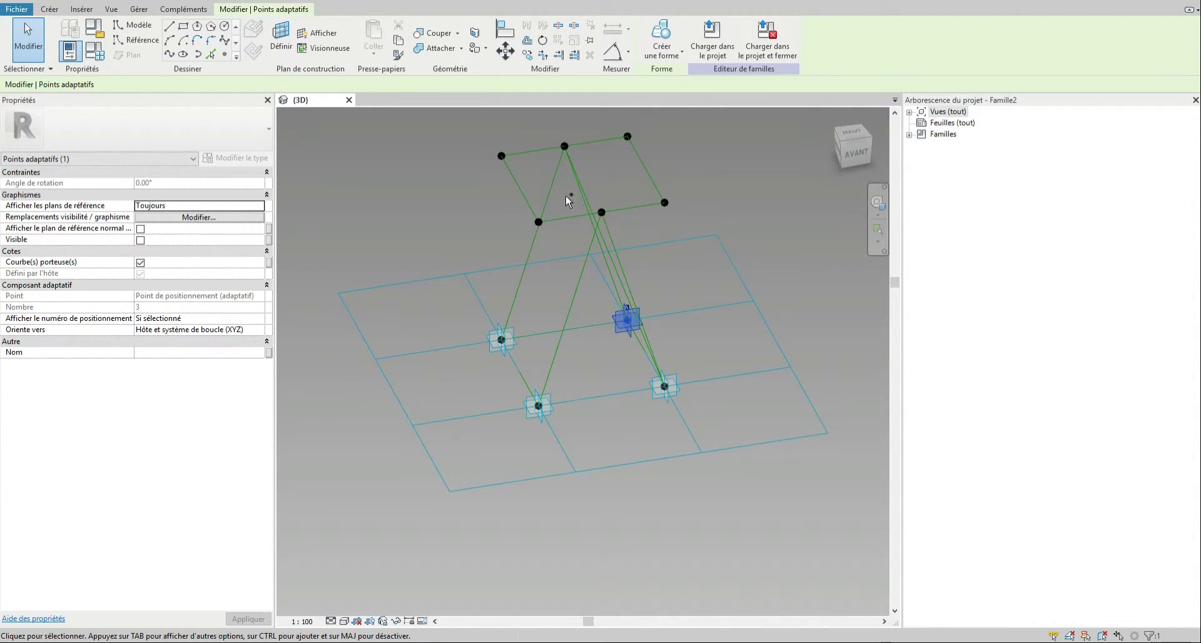
left_click(601, 212, "ctrl")
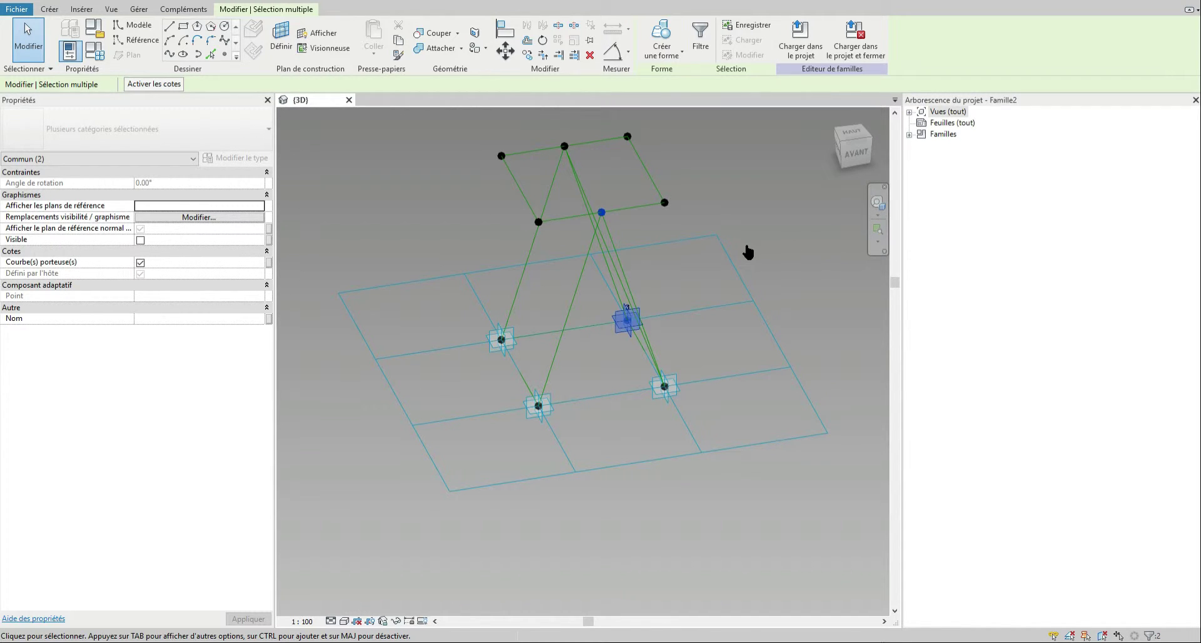
middle_click_drag(742, 252, 632, 257, "shift")
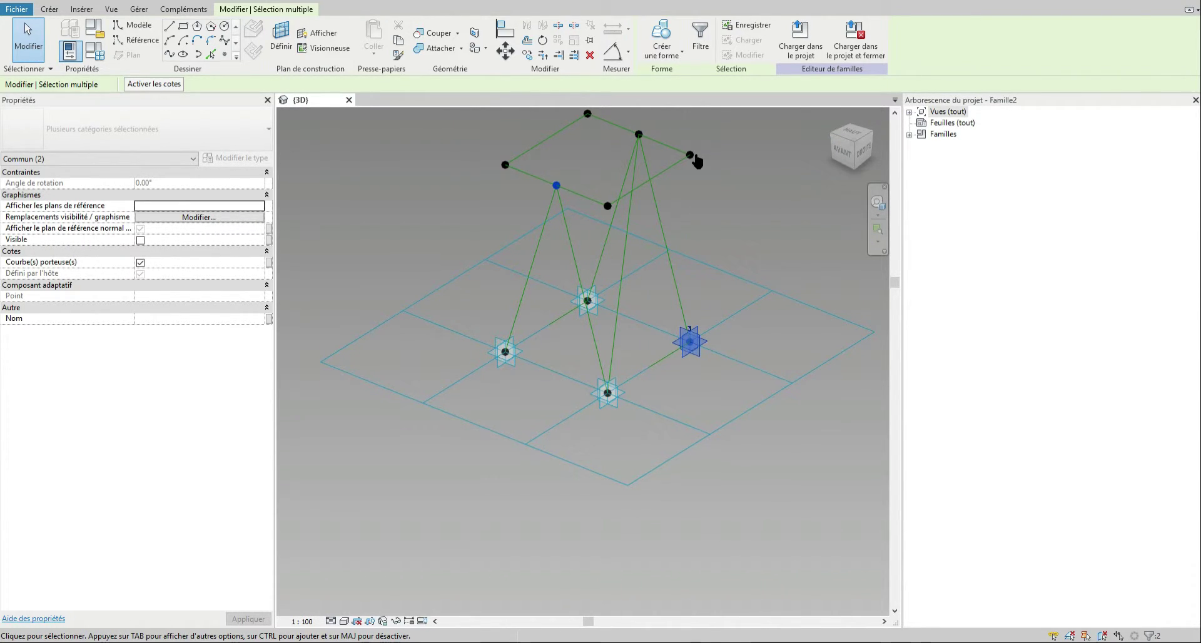
key("Tab")
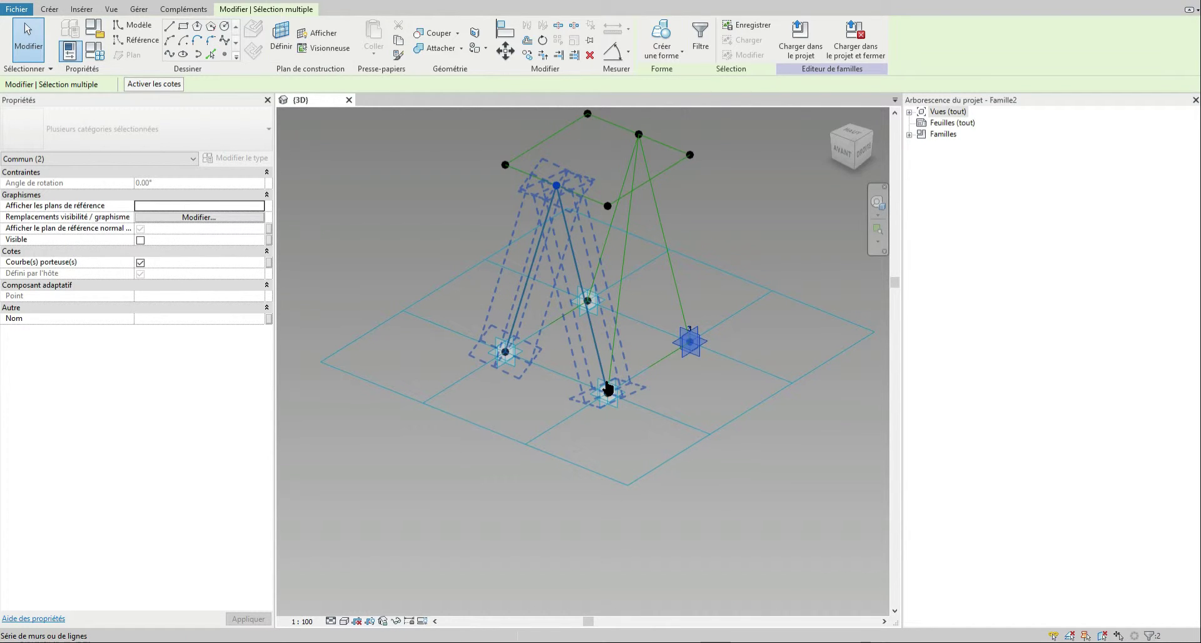
left_click(779, 222)
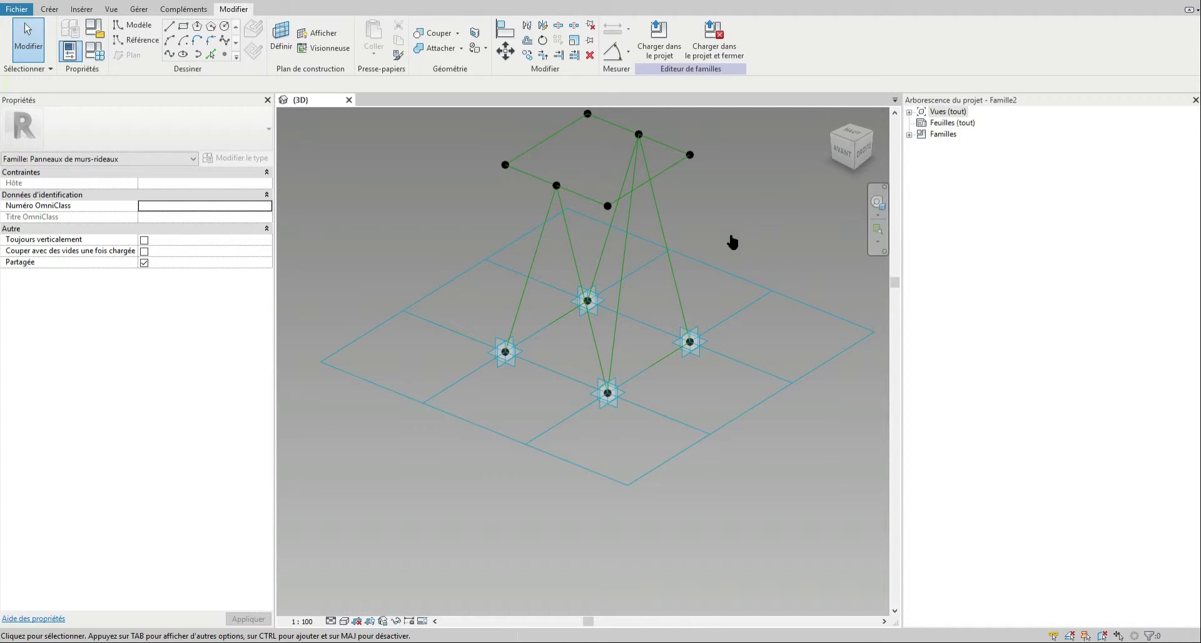
Delete the reference line running from the second loop midpoint to the front adaptive point.
left_click(630, 264)
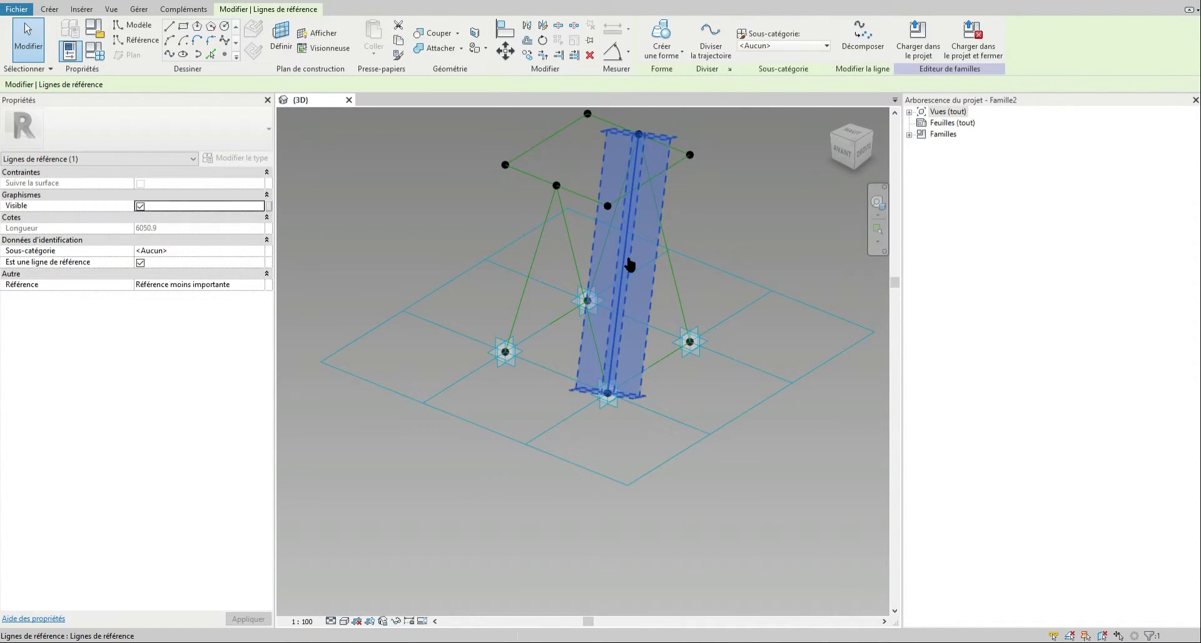
key("Delete")
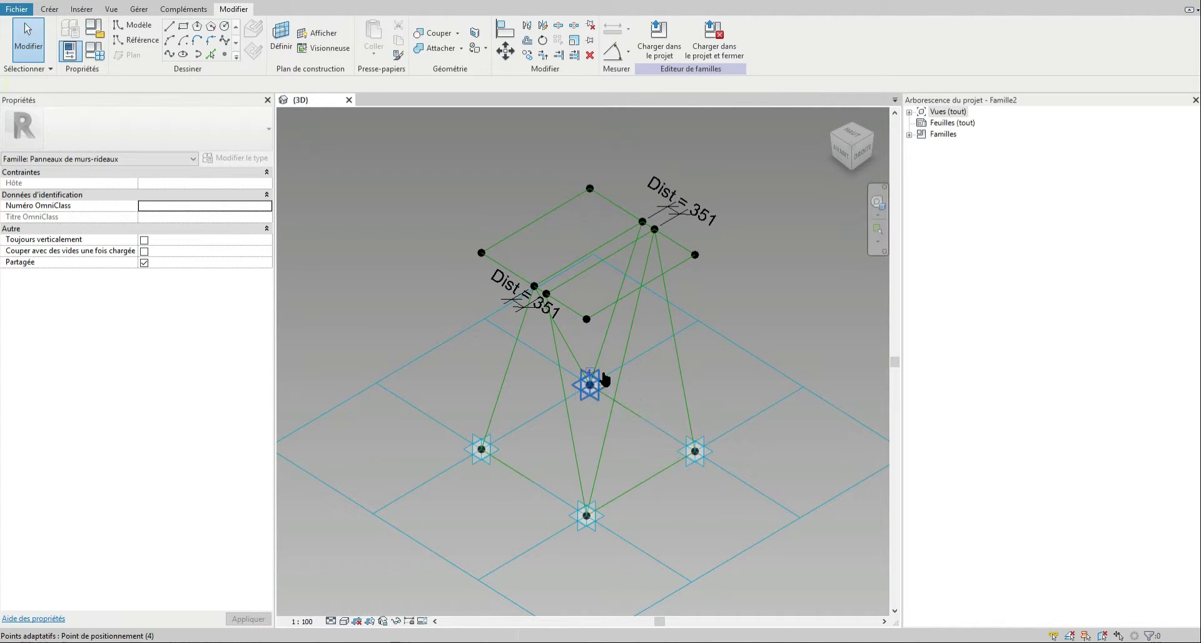
Move the Dist dimension beside the near upper edge farther outward from its pair of reference points.
middle_click_drag(646, 362, 737, 351, "shift")
scroll(713, 397, "down", 2)
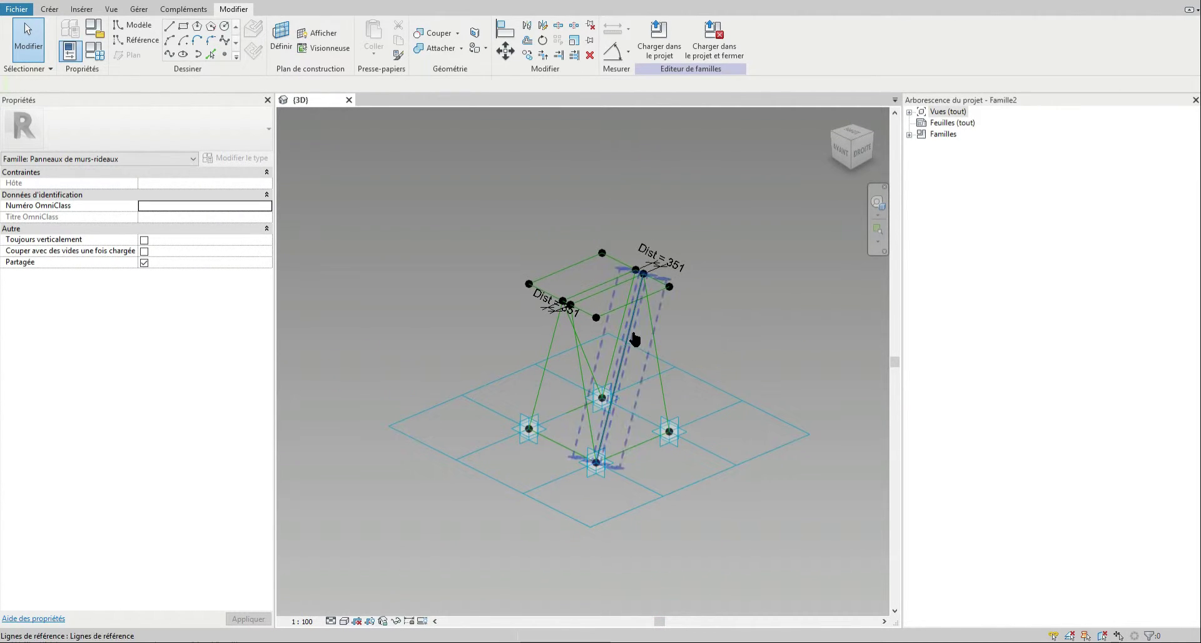
scroll(698, 336, "up", 2)
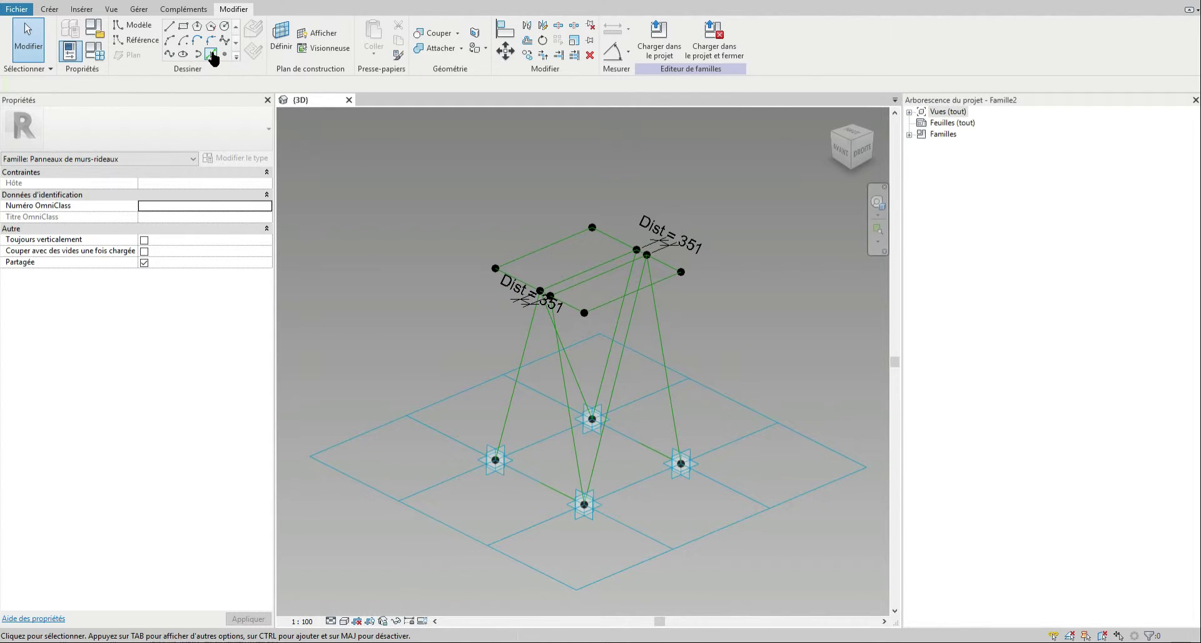
scroll(185, 188, "up", 2)
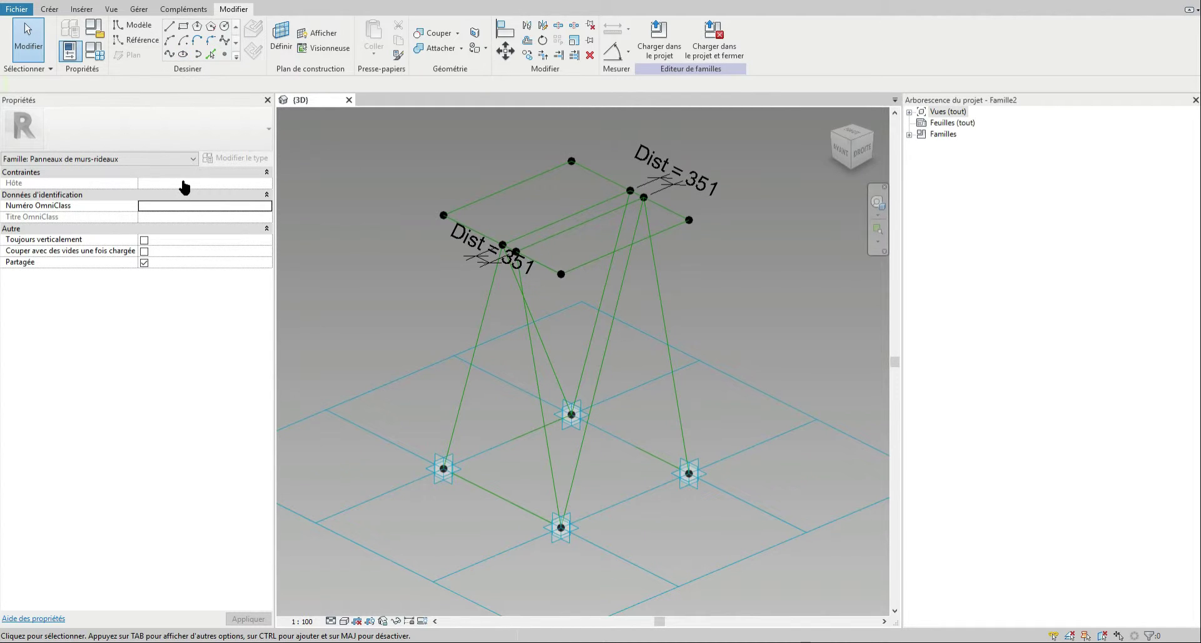
middle_click_drag(630, 370, 644, 389)
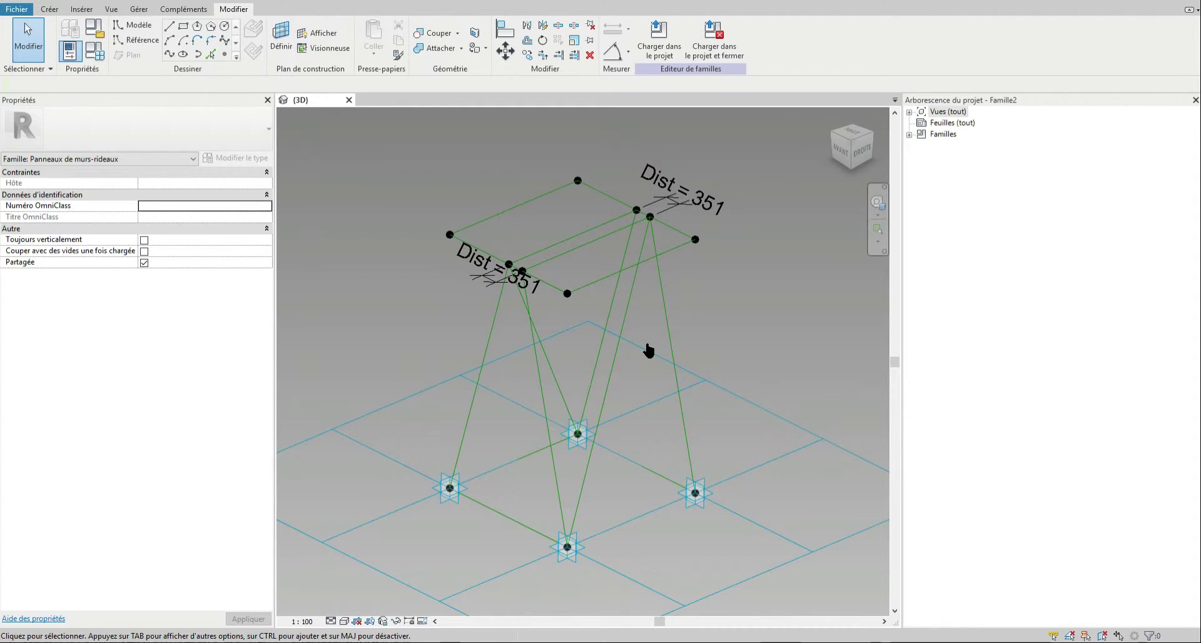
left_click(489, 284)
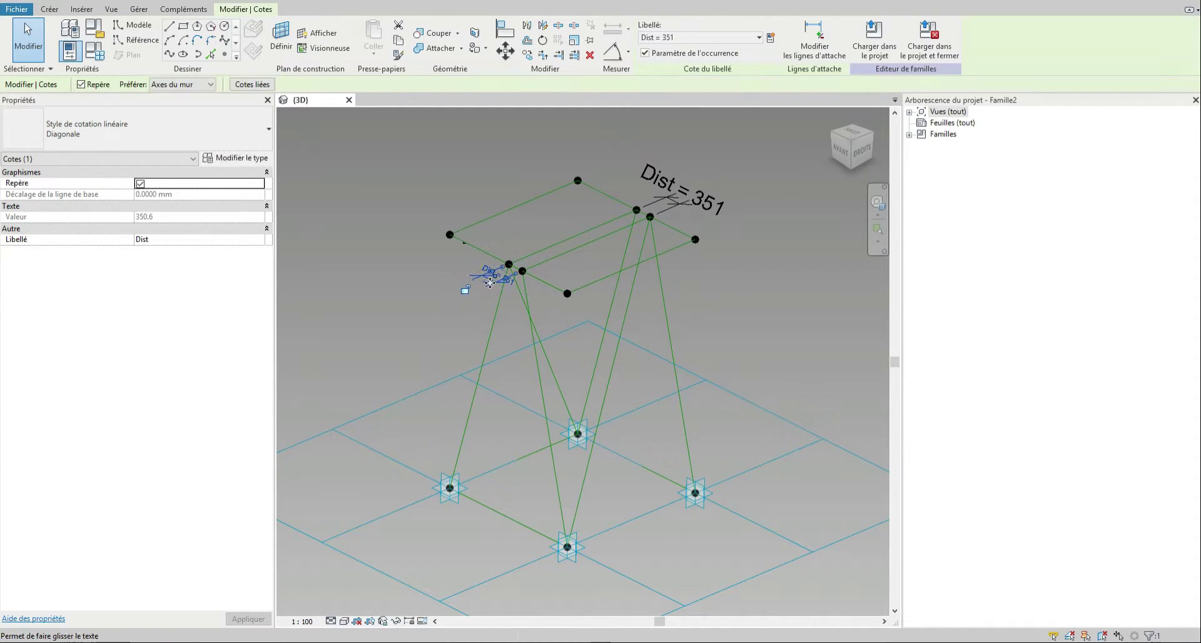
left_click_drag(490, 282, 455, 297)
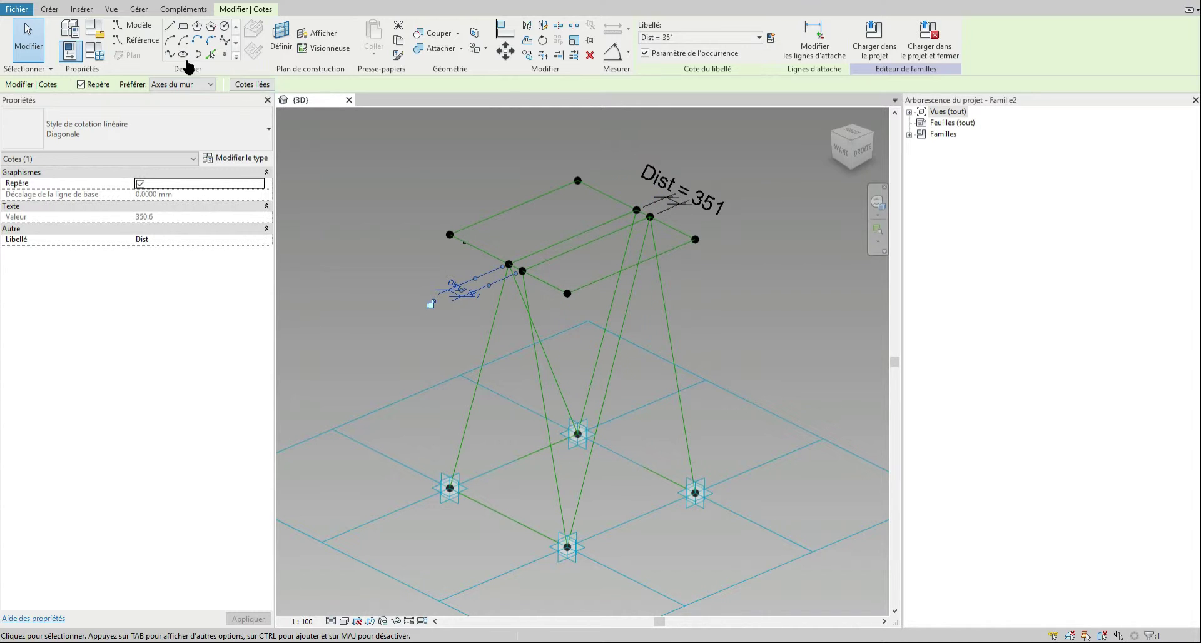
Place a reference point at the middle of the rear of the two parallel upper reference lines.
left_click(225, 54)
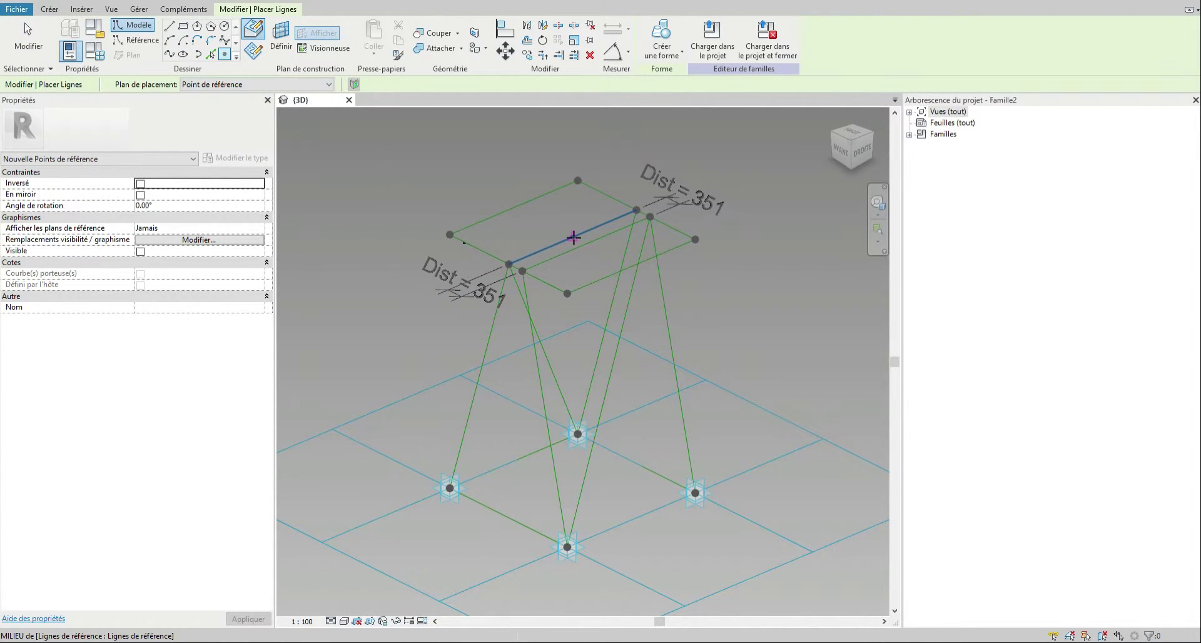
left_click(573, 237)
left_click(31, 47)
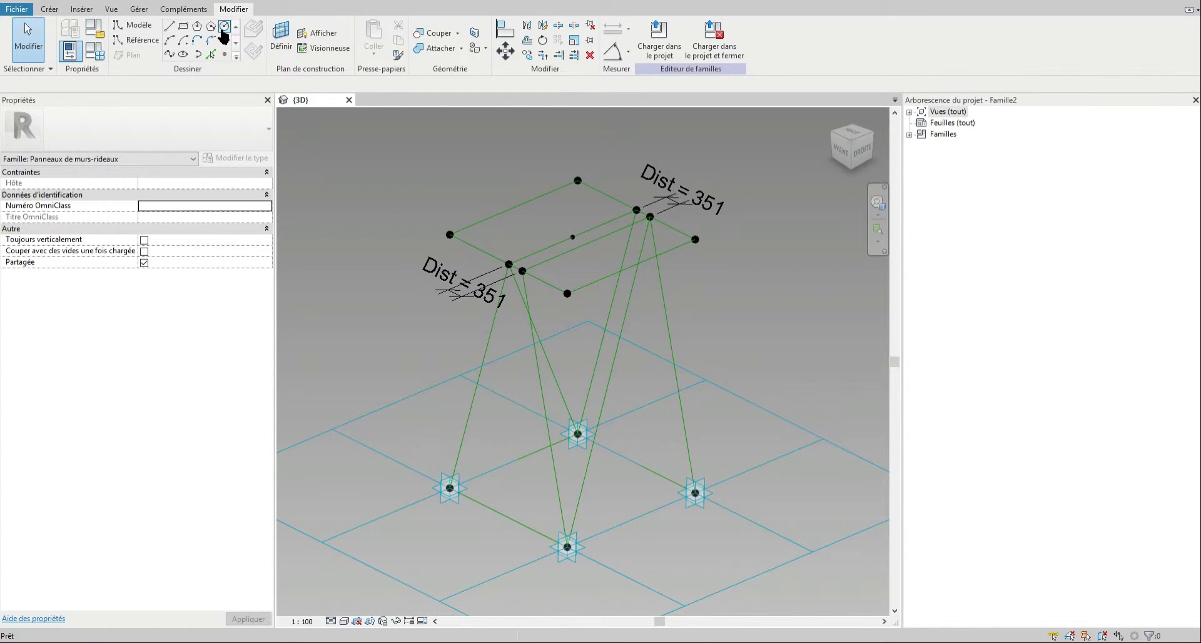
Draw a model circle of about 200 mm radius centred on the new reference point, using that point's plane as work plane.
left_click(223, 30)
left_click(281, 38)
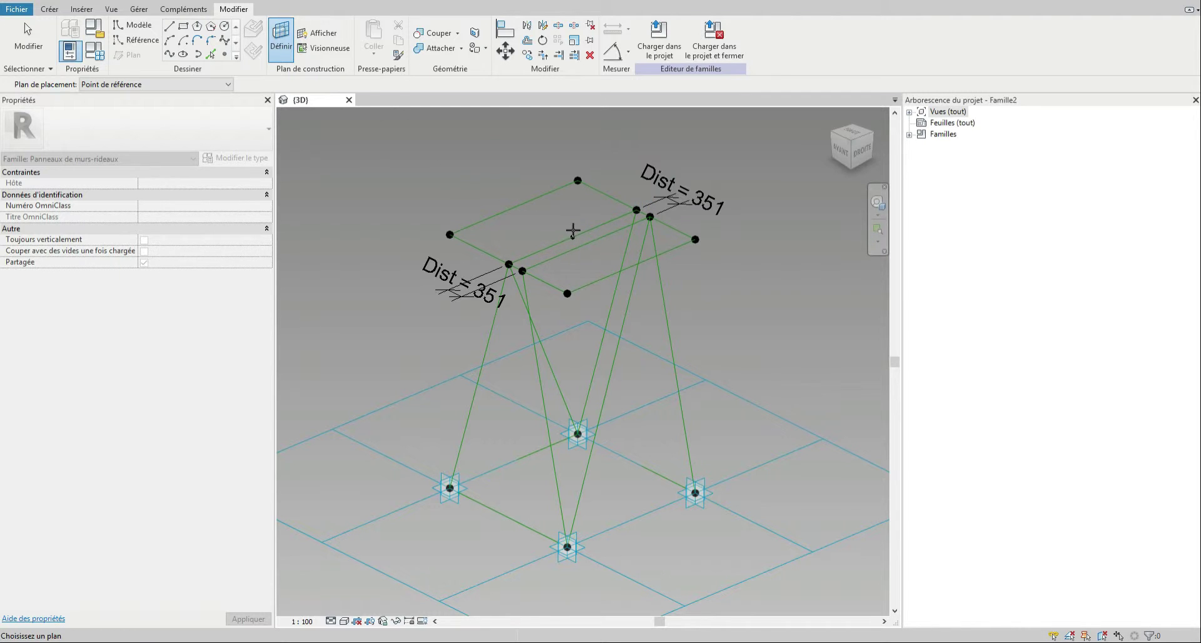
left_click(573, 237)
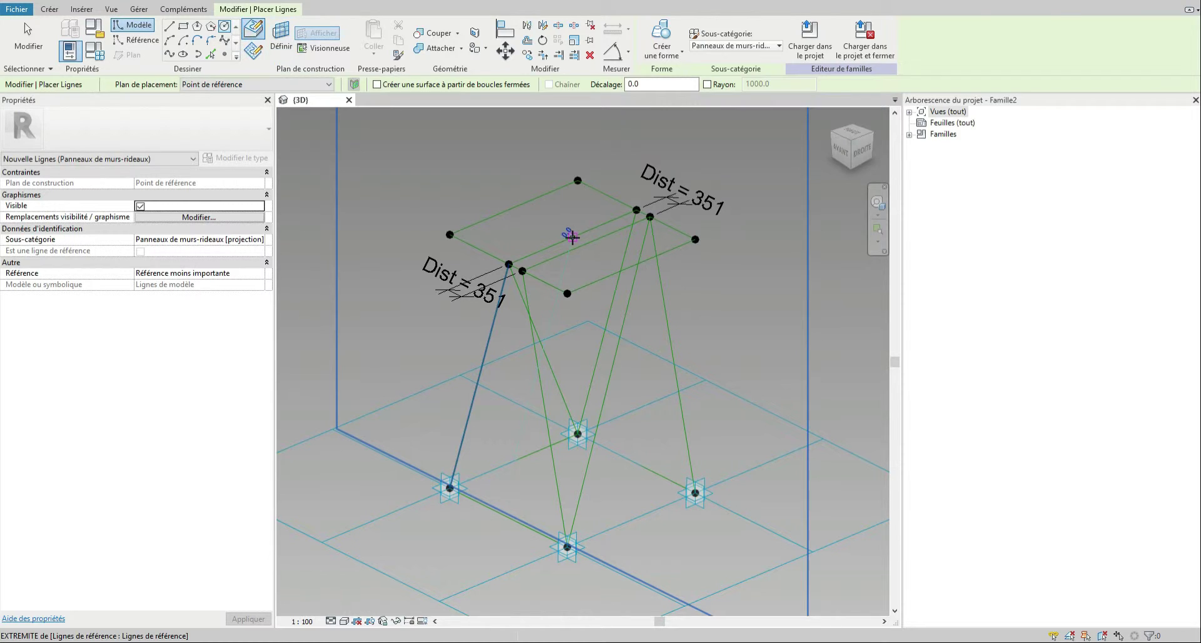
left_click(573, 237)
left_click(568, 228)
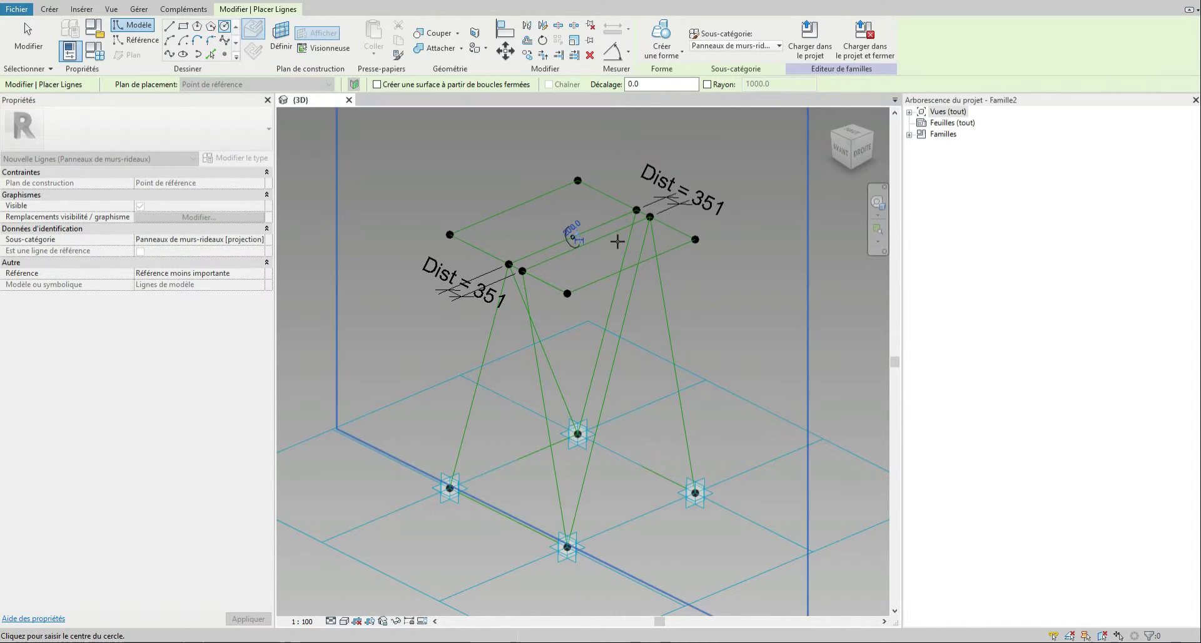
scroll(602, 233, "up", 5)
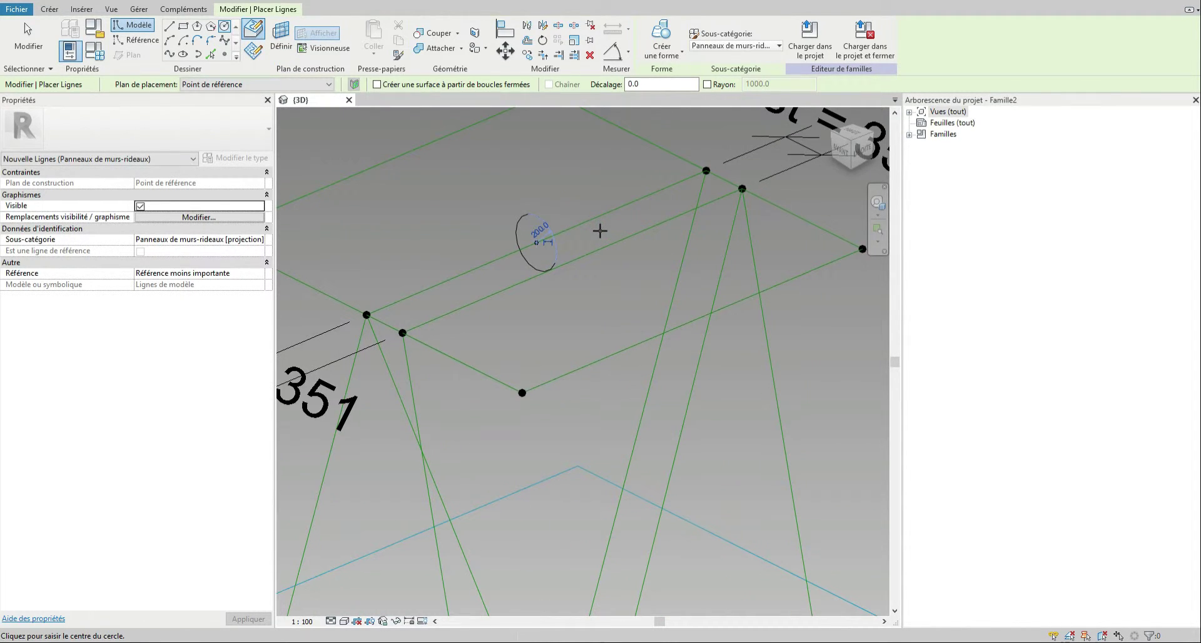
Place a reference point on the front of the two parallel upper reference lines.
left_click(224, 54)
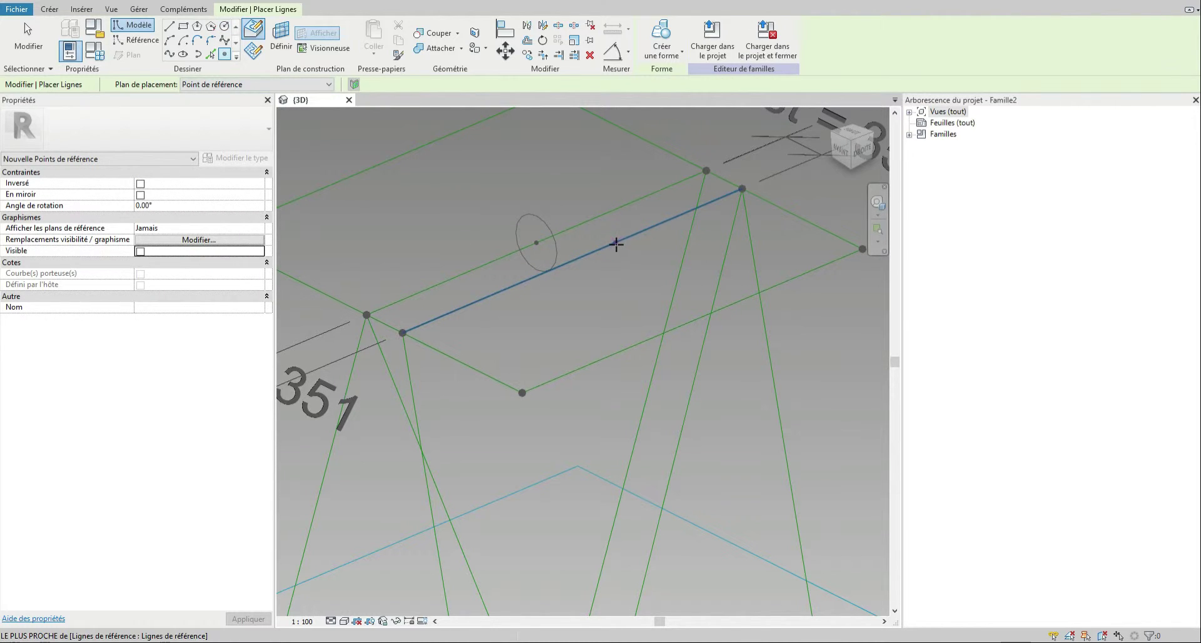
left_click(616, 242)
left_click(288, 170)
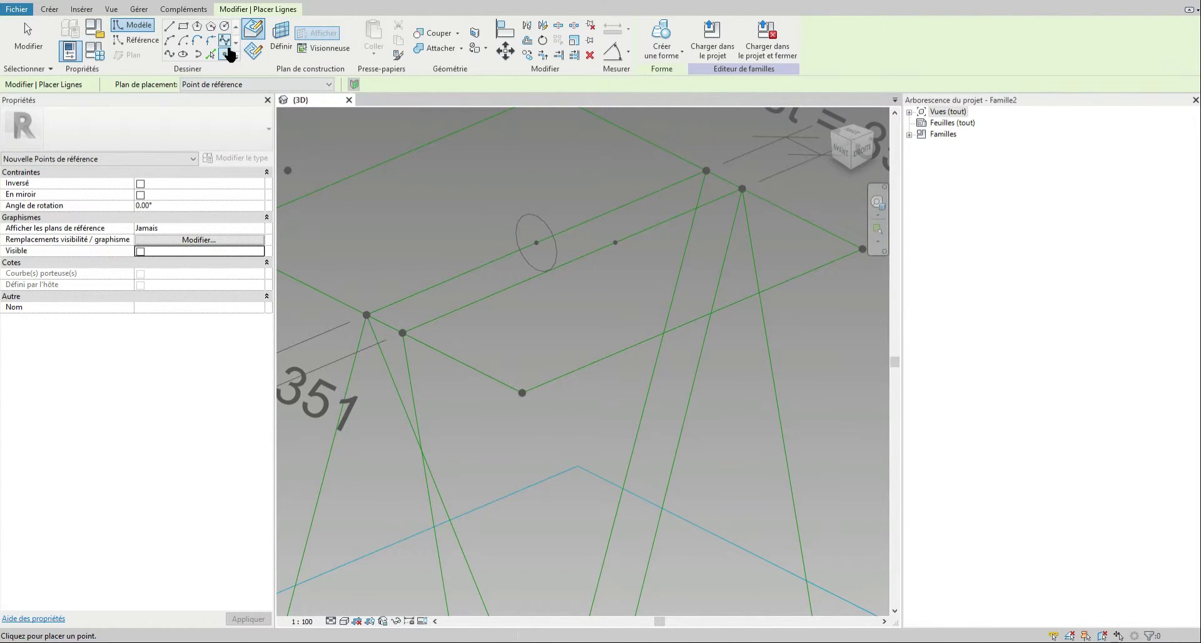
Draw a circle of about 220 mm radius centred on the front line's reference point, with that point's plane as work plane.
left_click(281, 39)
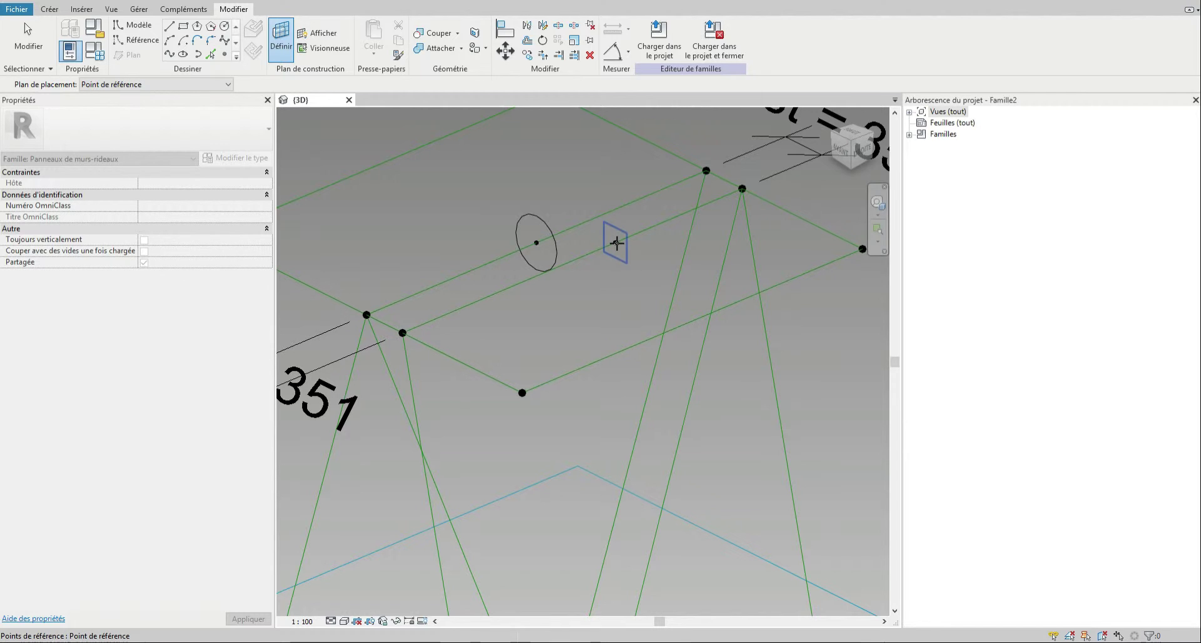
left_click(615, 242)
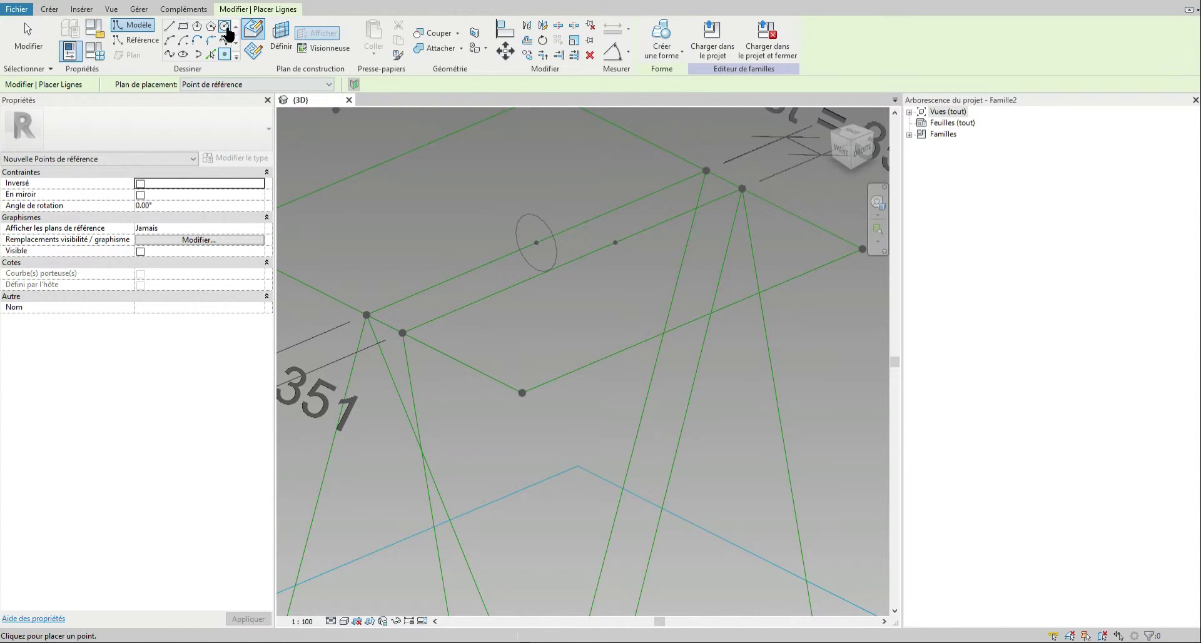
left_click(224, 26)
left_click(616, 242)
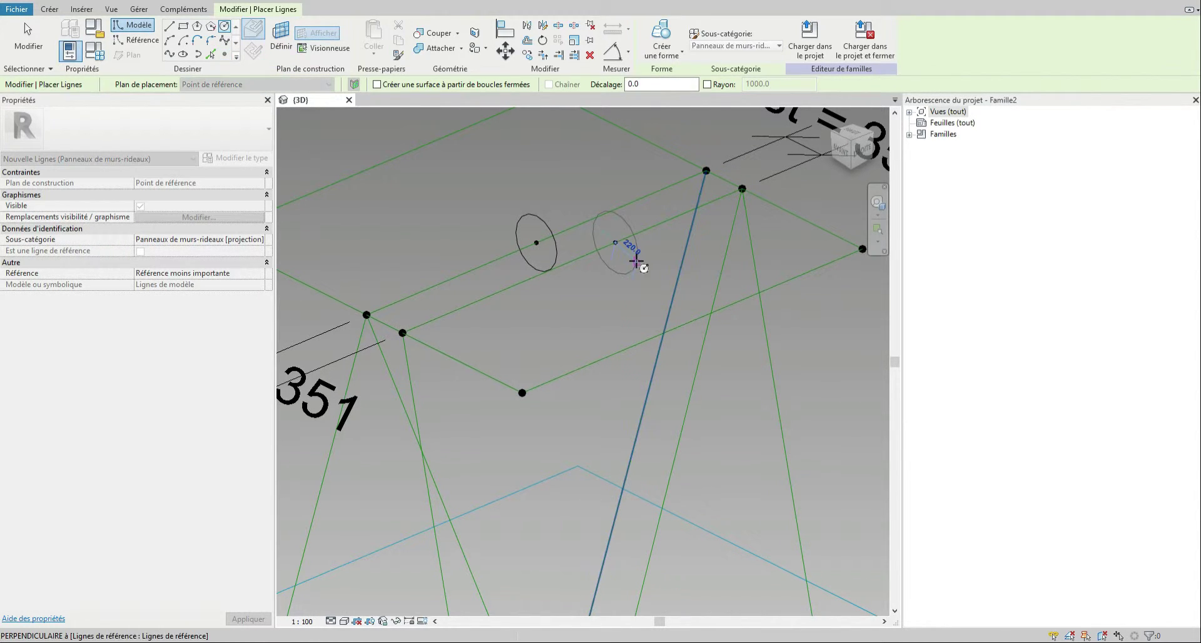
left_click(636, 261)
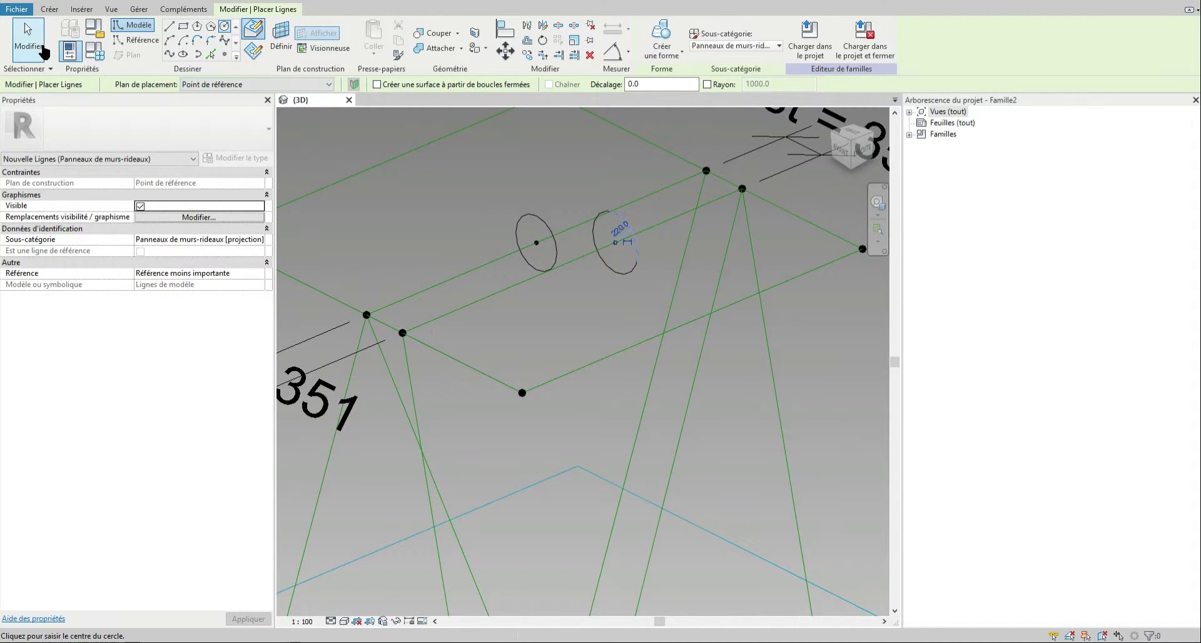
left_click(28, 39)
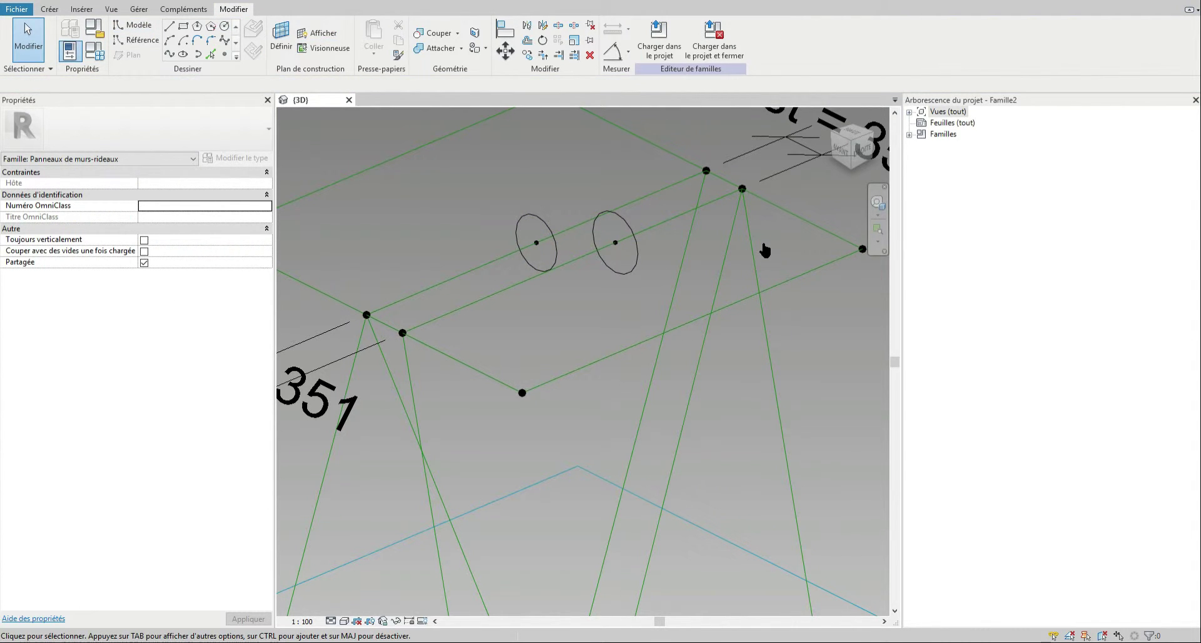
Examine the Membrure radius dimensions on both circles and the Dist formula among the family parameters.
scroll(742, 262, "down", 2)
left_click(670, 266)
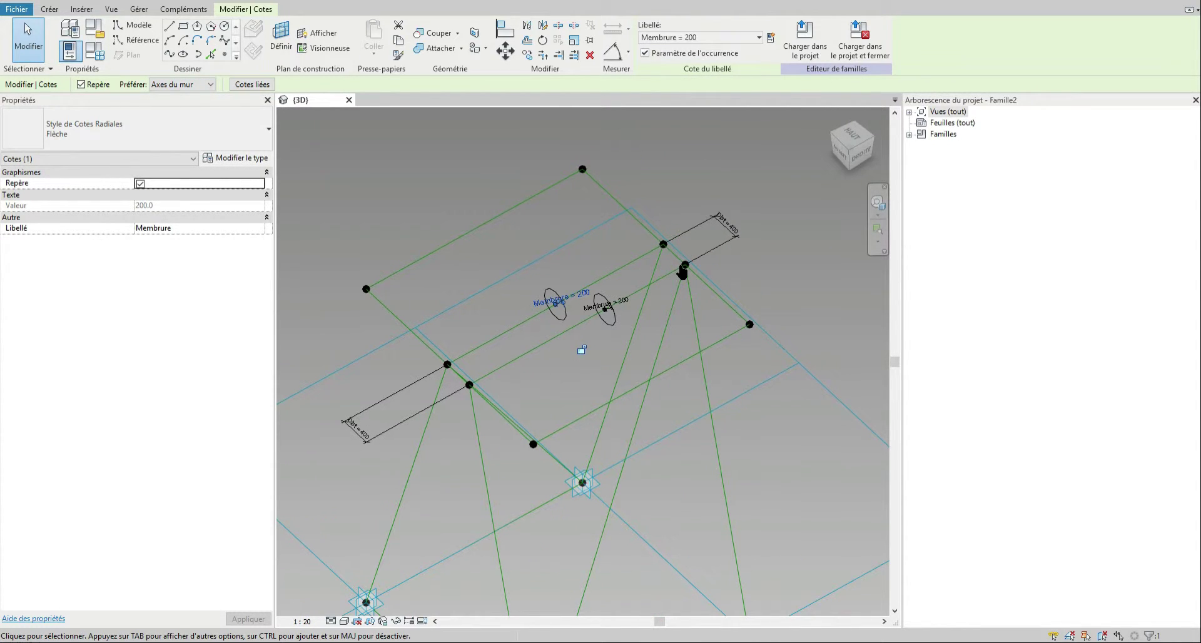
scroll(599, 315, "up", 2)
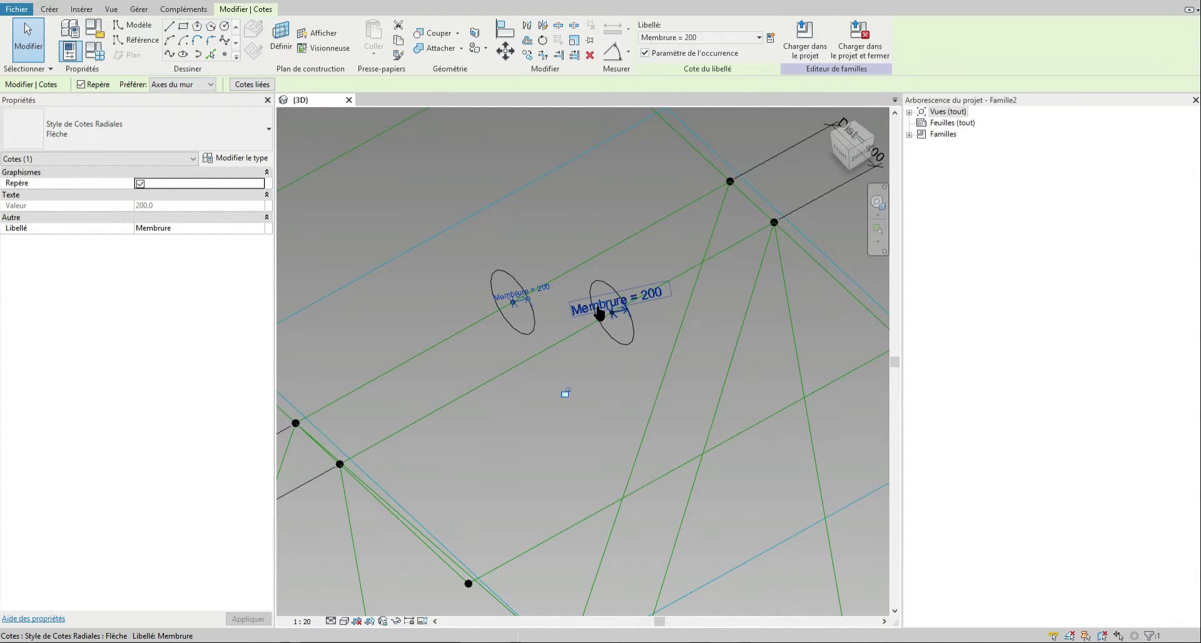
scroll(599, 315, "up", 1)
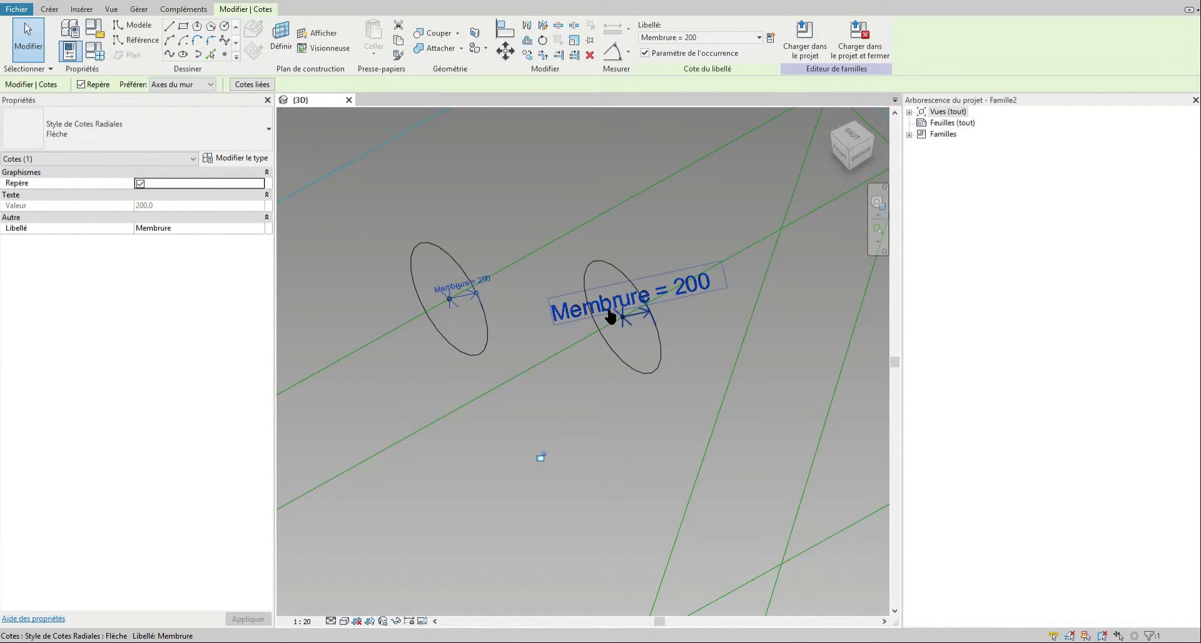
scroll(610, 316, "down", 5)
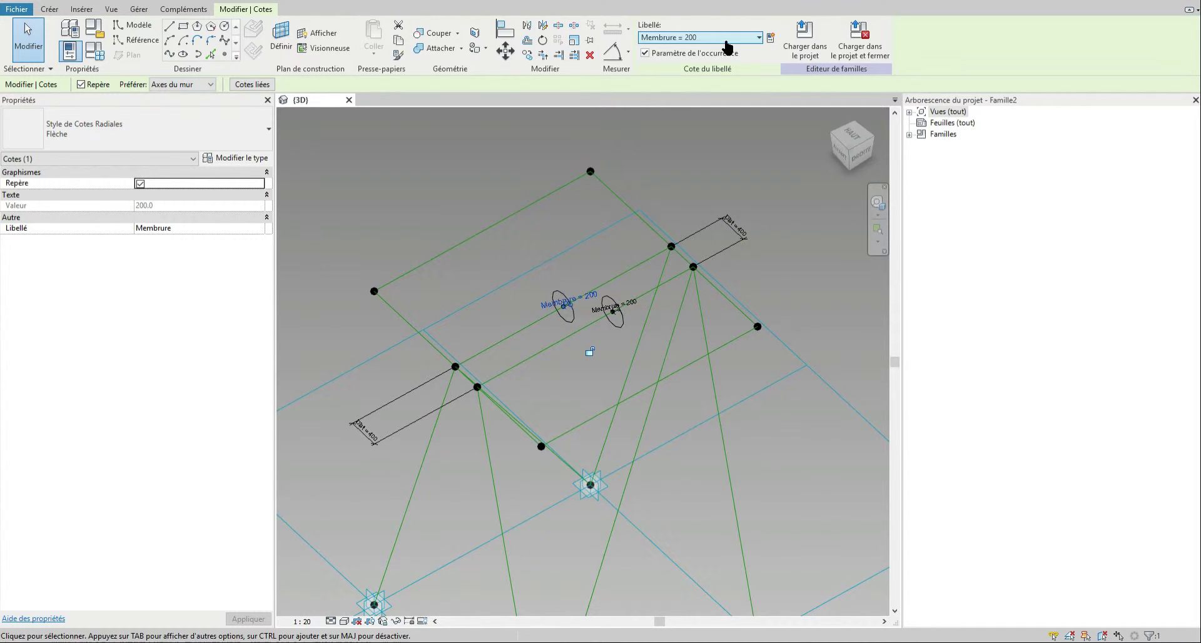
left_click(101, 57)
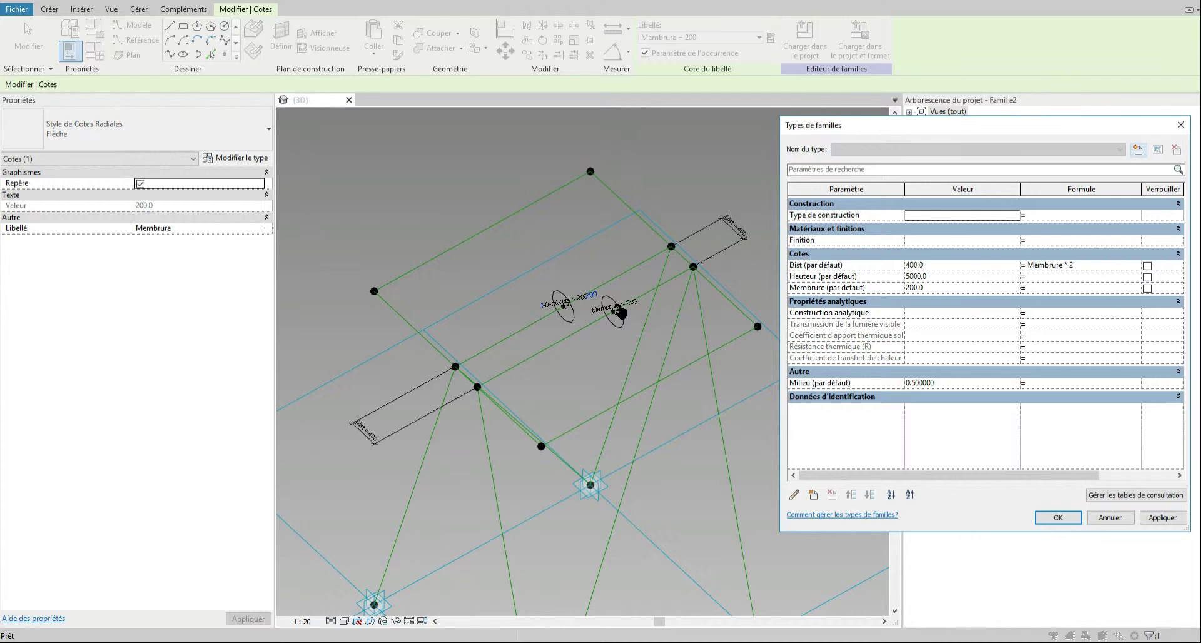
left_click(1064, 518)
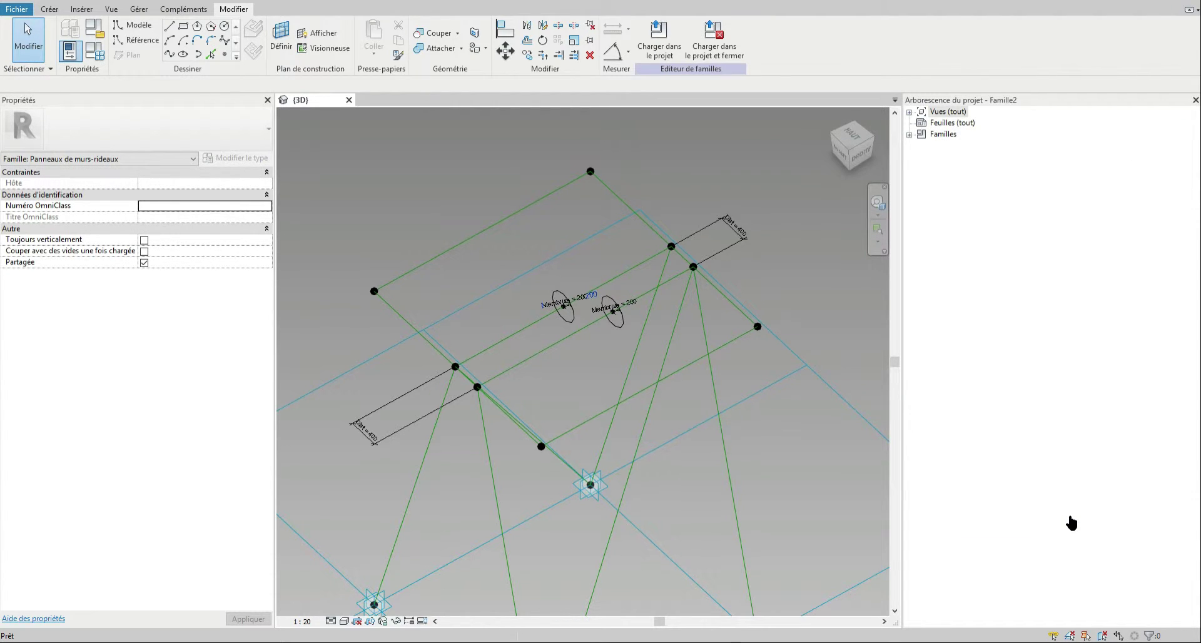
Delete the stray reference point at the middle of the front base reference line.
scroll(583, 362, "down", 1)
middle_click_drag(583, 361, 574, 268)
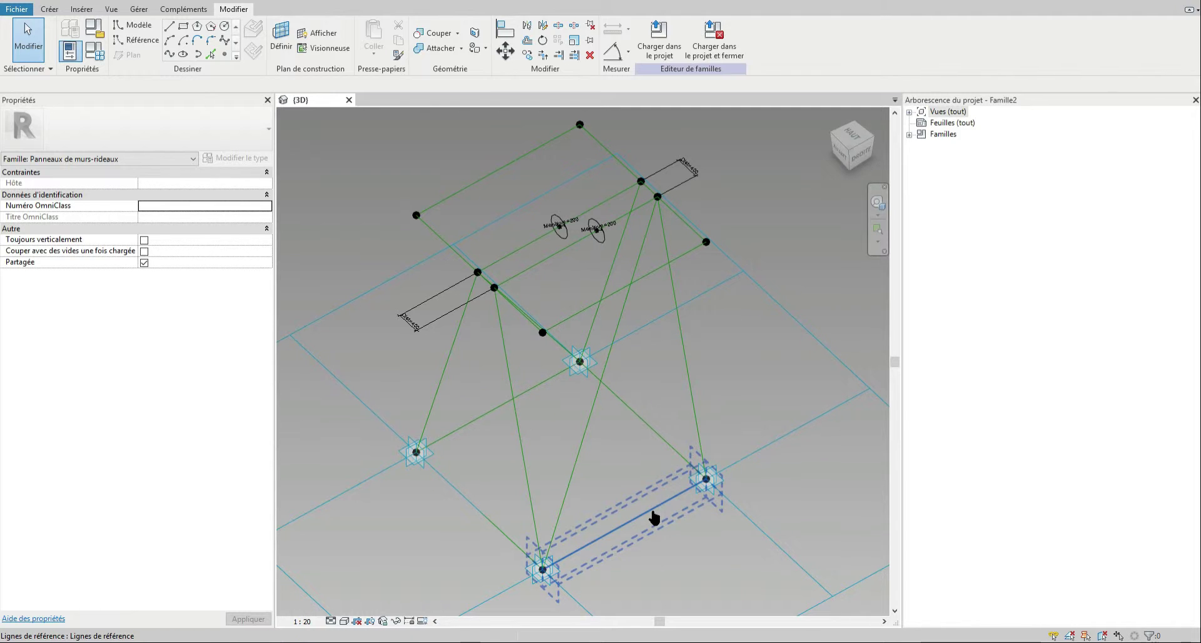
scroll(654, 518, "down", 3)
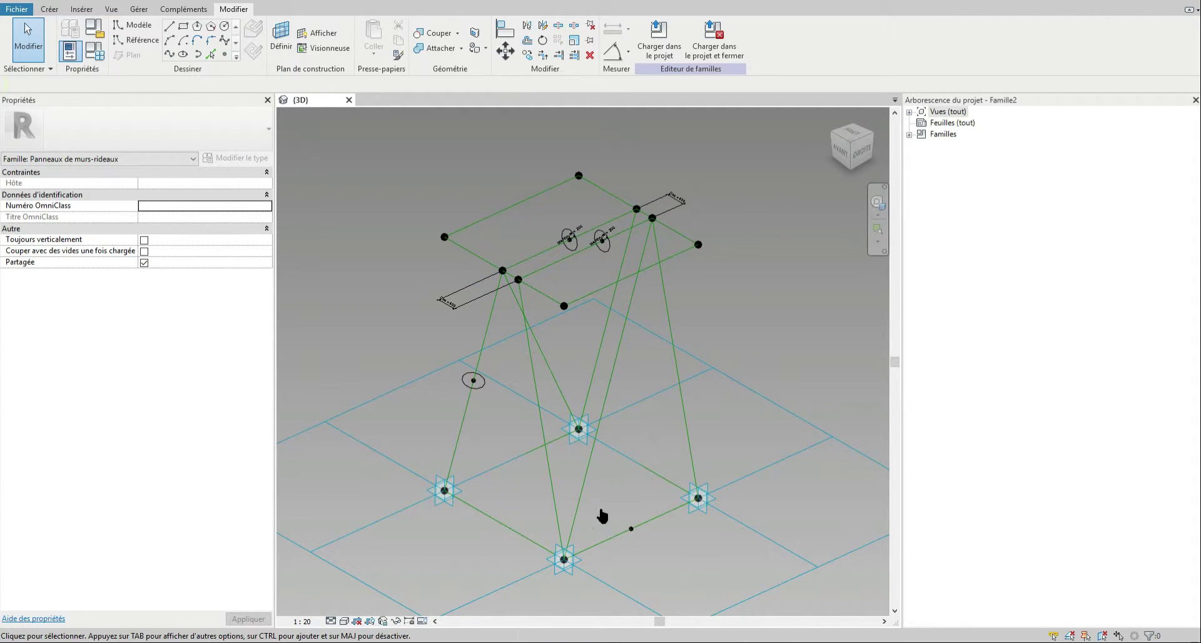
left_click(630, 529)
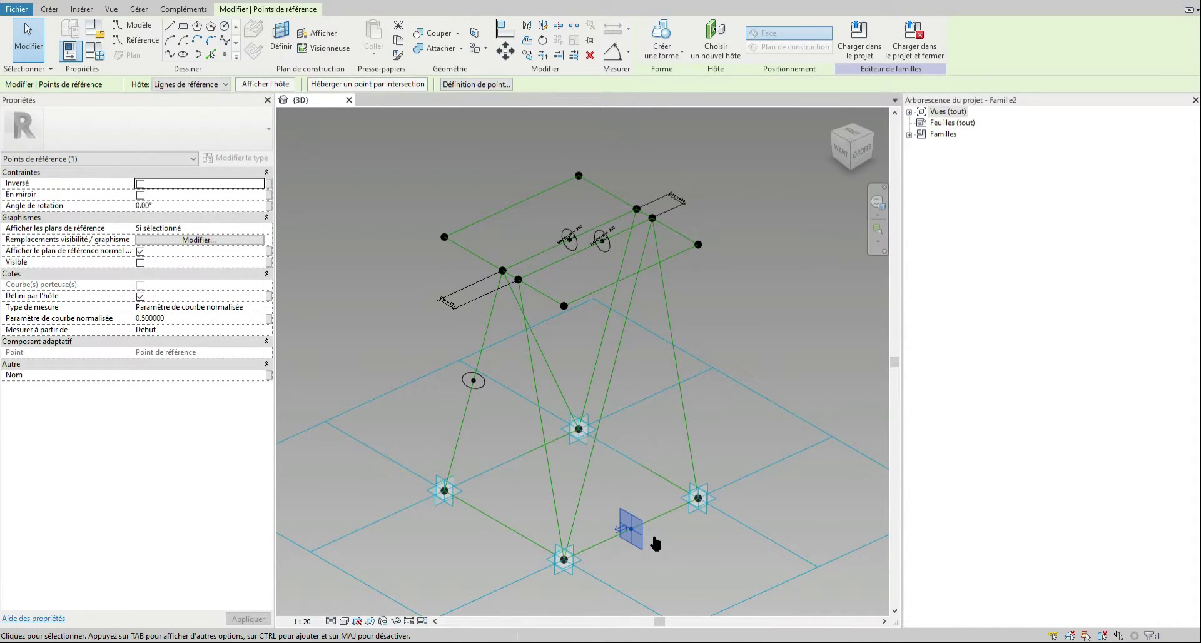
left_click(650, 537)
Make the temporary radius dimension of the circle on the left leg reference line permanent.
scroll(464, 405, "up", 2)
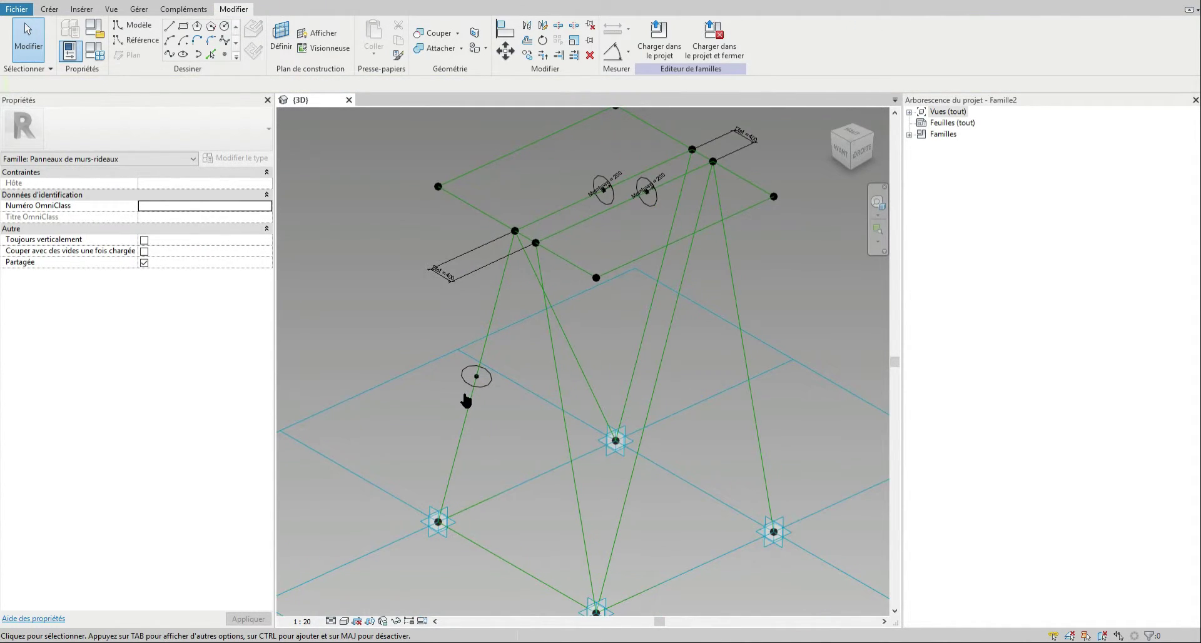
left_click(463, 384)
scroll(464, 383, "up", 3)
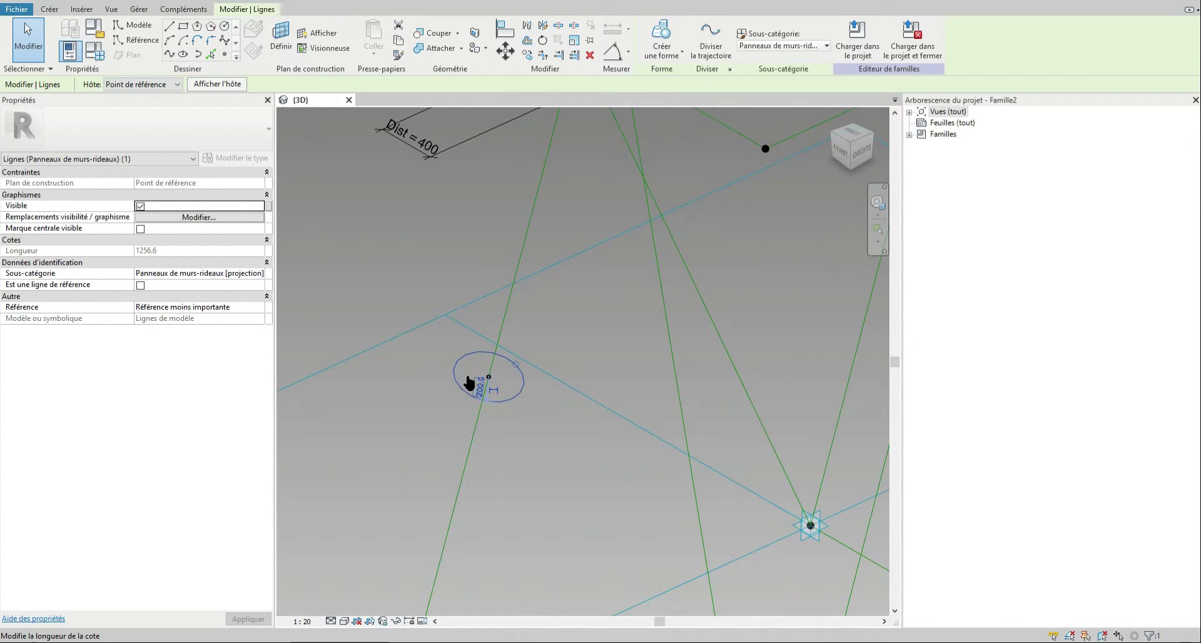
left_click(495, 393)
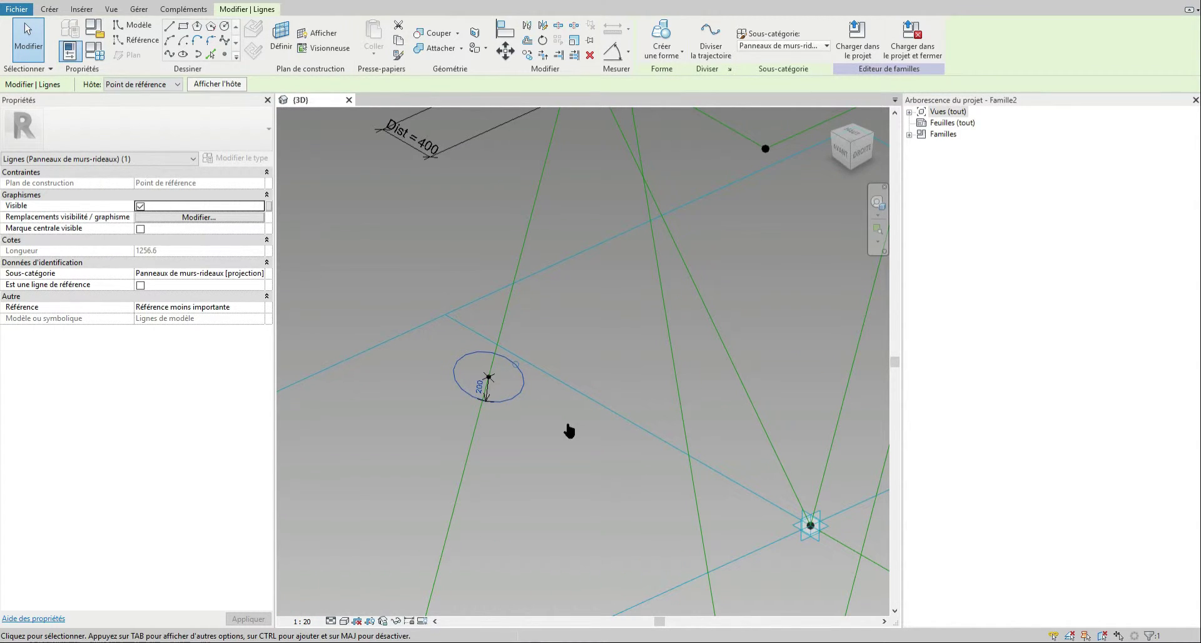
Label the leg circle's radius dimension with a new instance family parameter named Longeron.
left_click(488, 392)
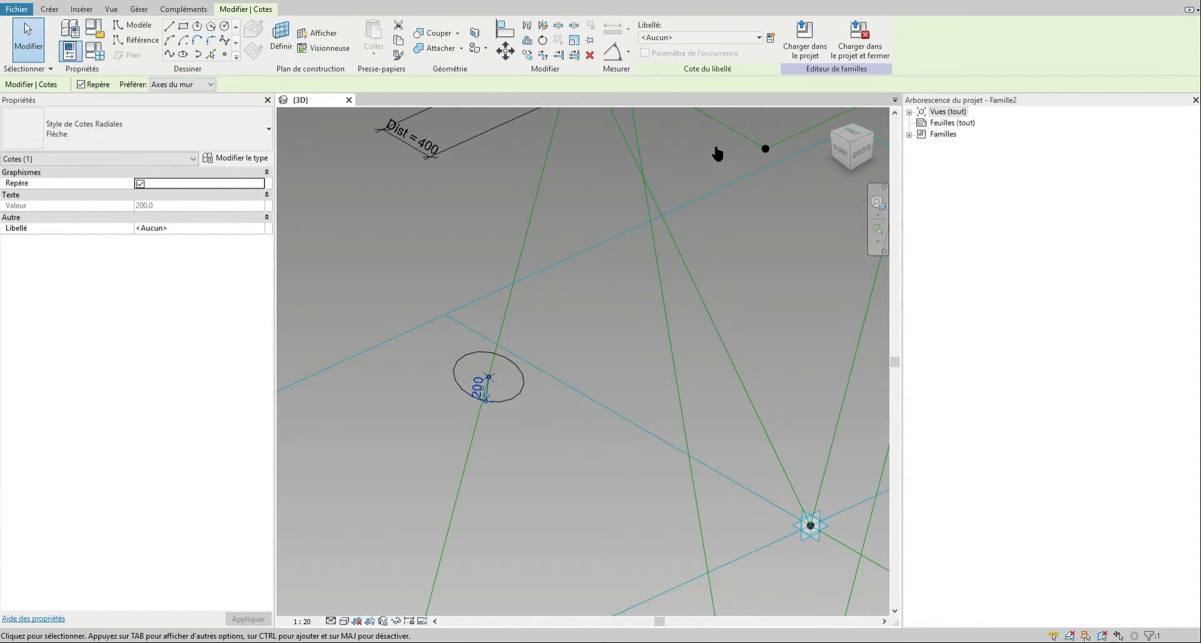
left_click(759, 38)
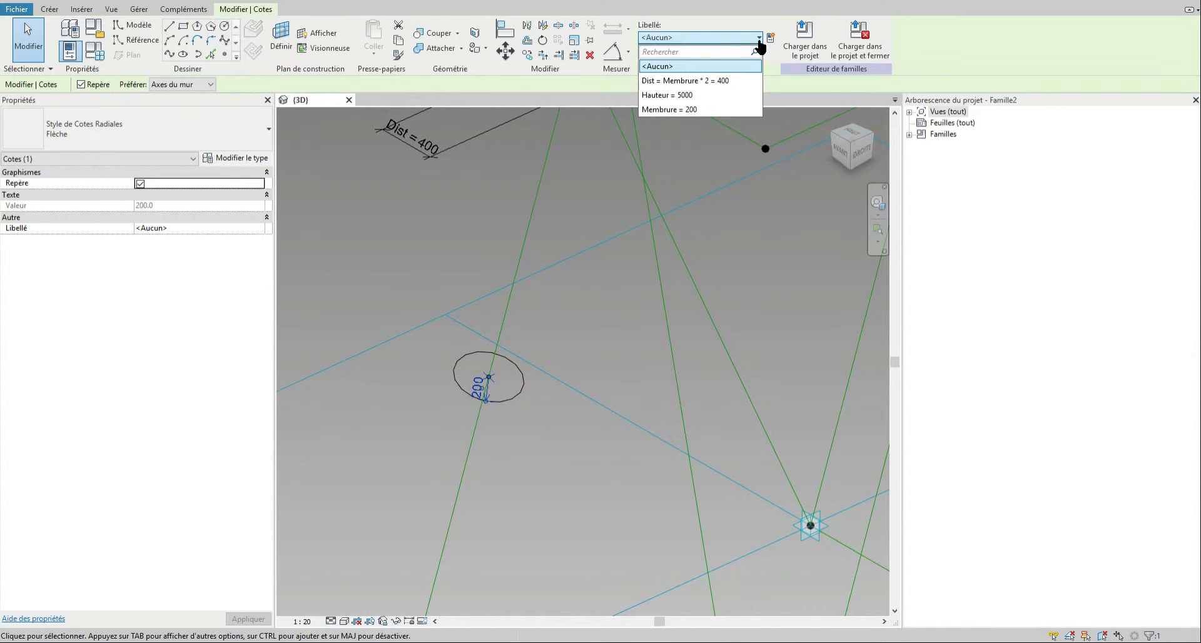
left_click(771, 38)
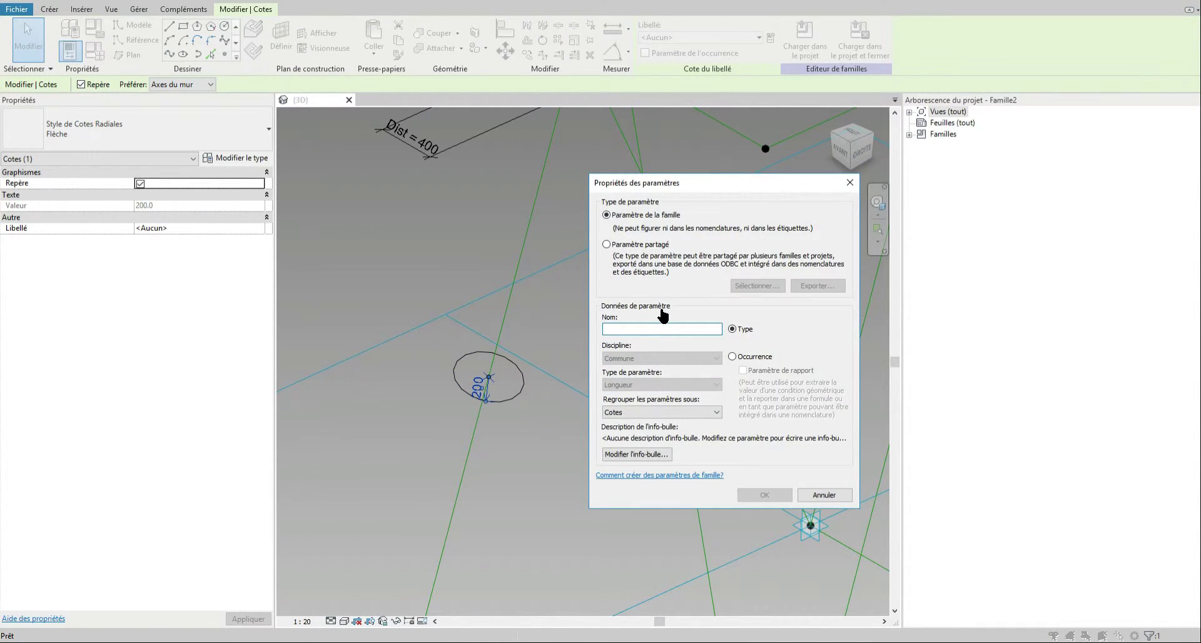
type("Longeron")
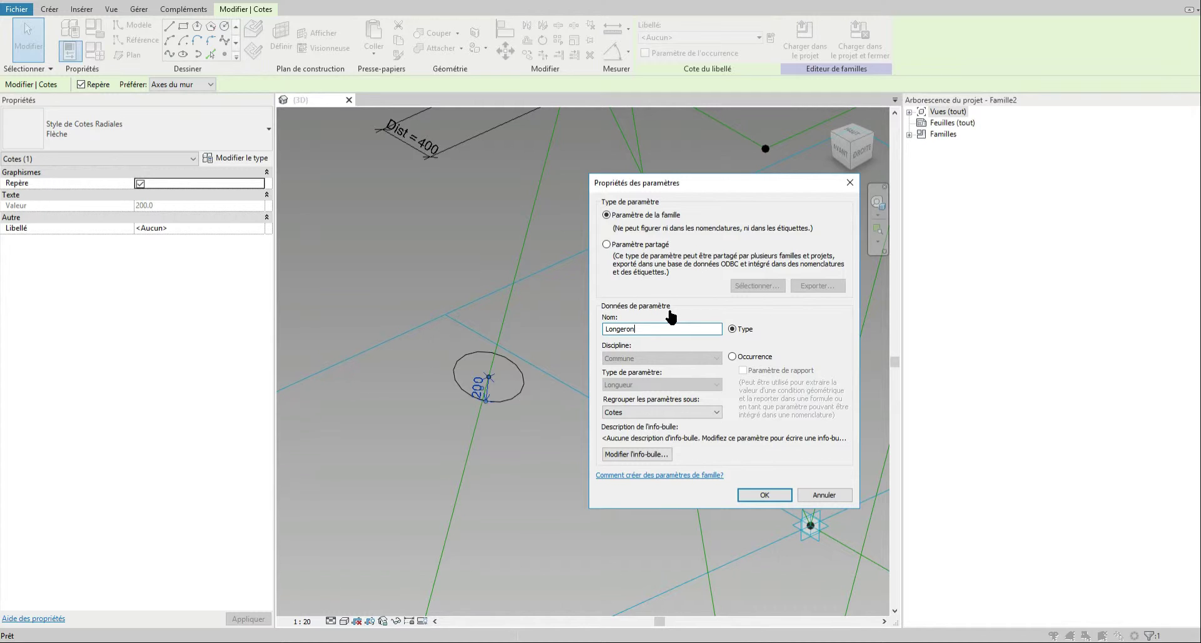
left_click(752, 358)
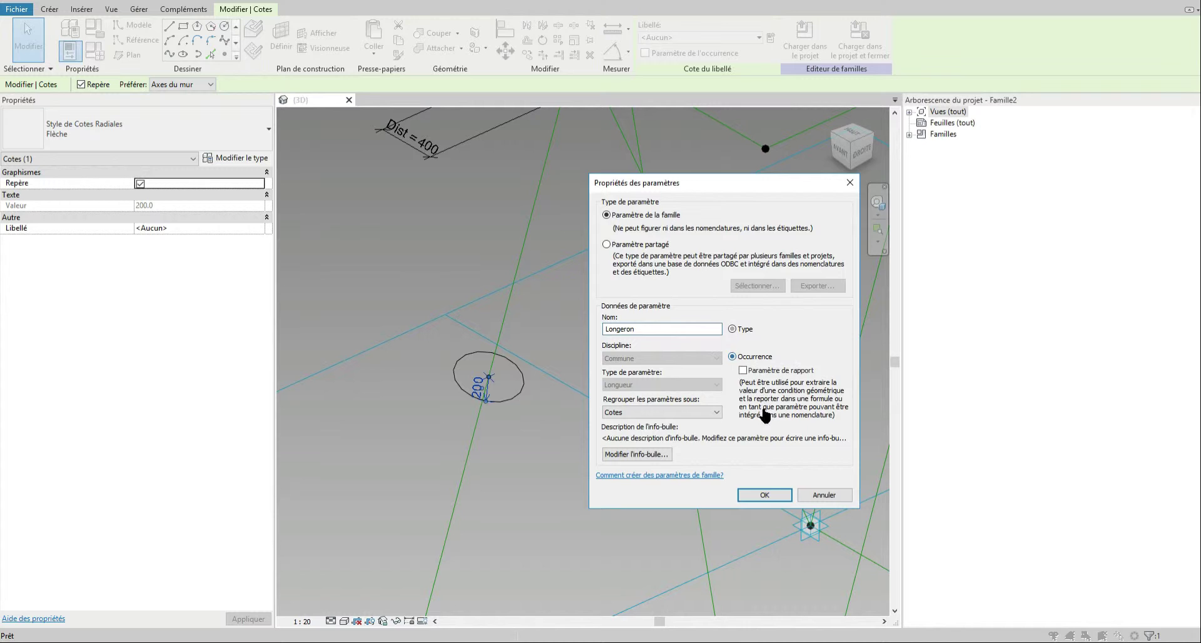
left_click(765, 495)
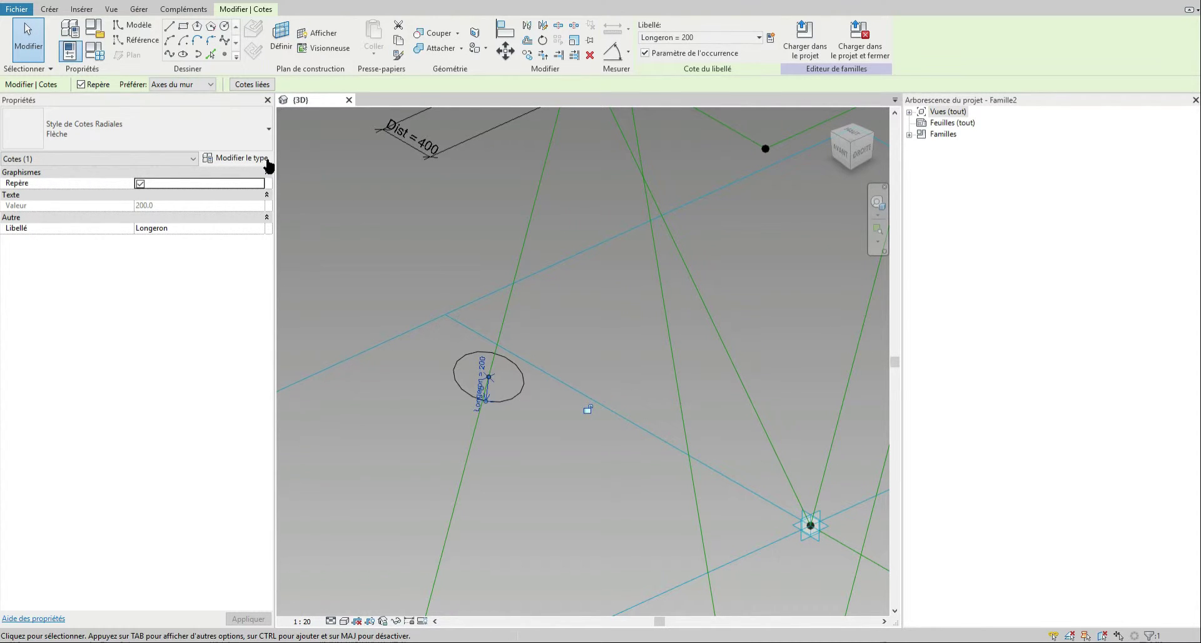
Set the Longeron parameter to 100 among the family types and apply it.
left_click(96, 50)
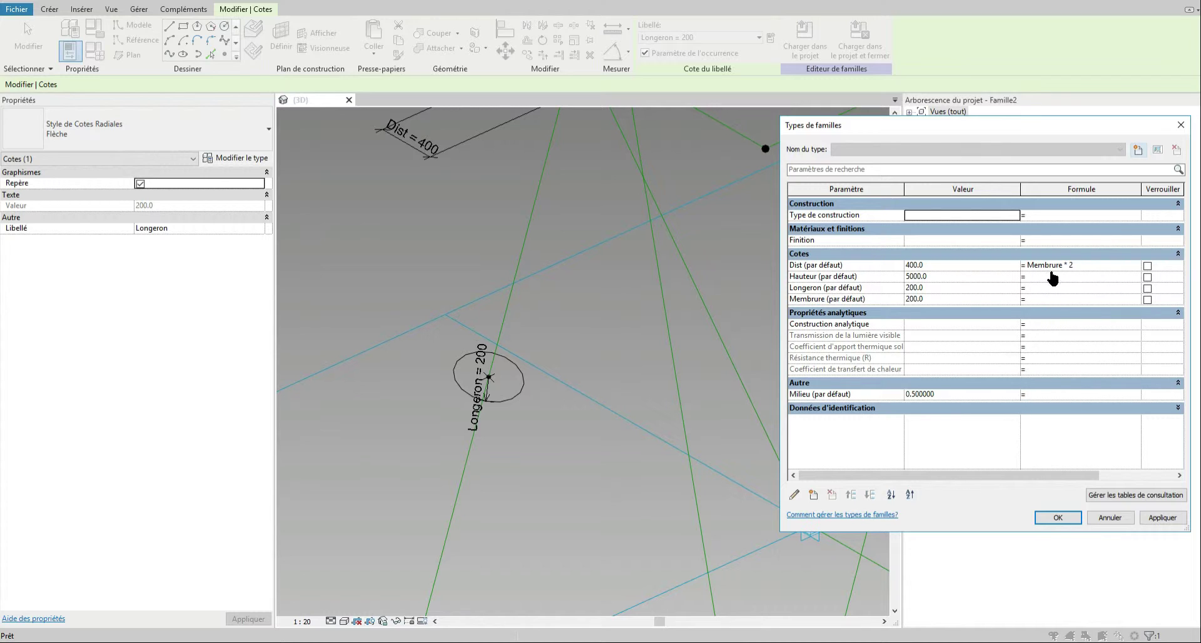
left_click(927, 289)
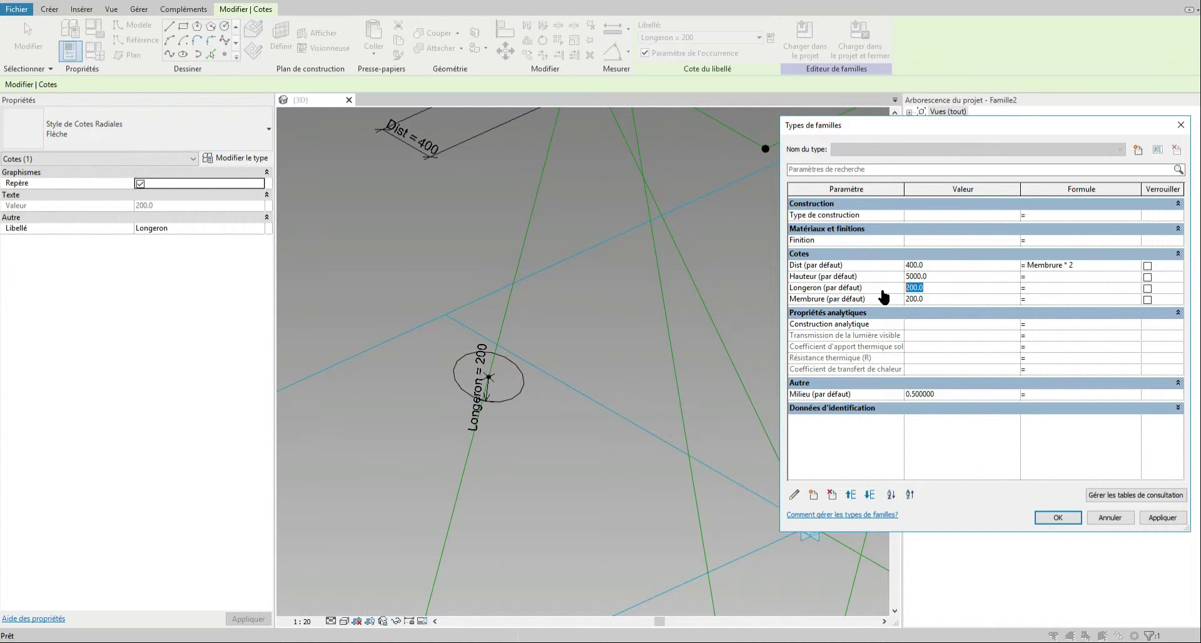
key("Tab")
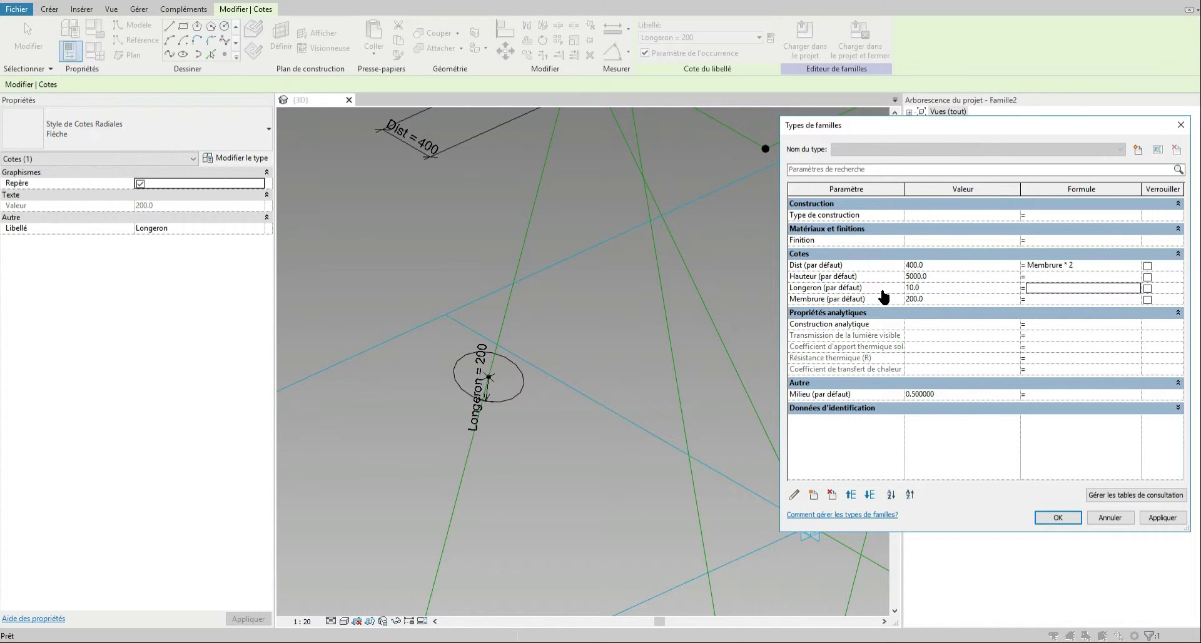
left_click(912, 288)
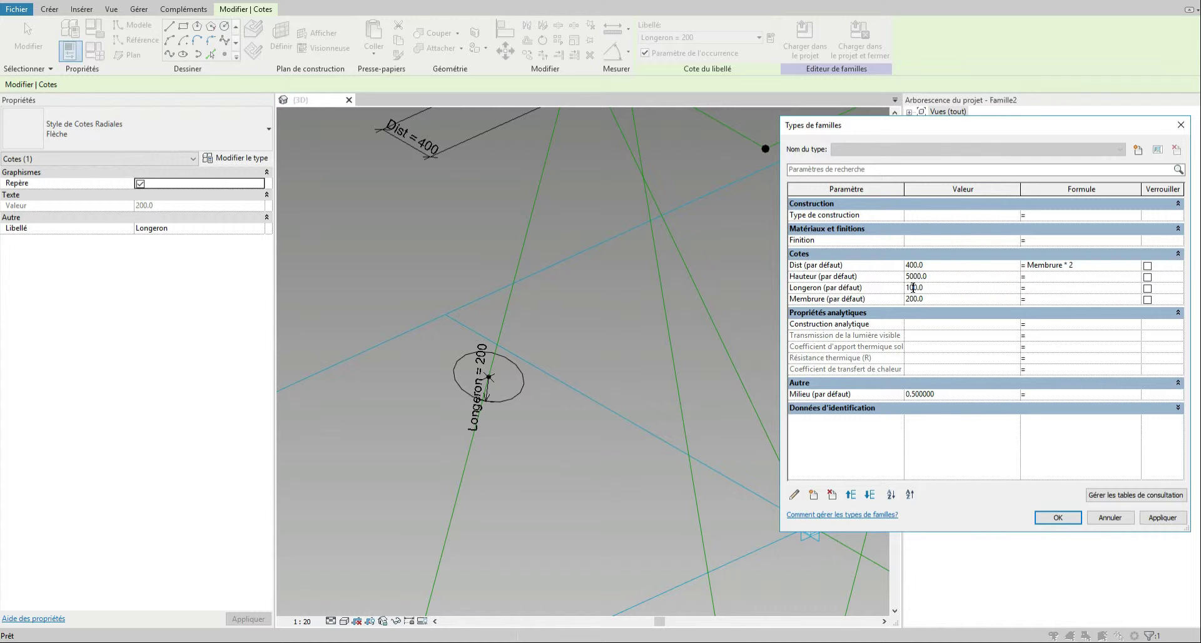
key("Tab")
left_click(1148, 525)
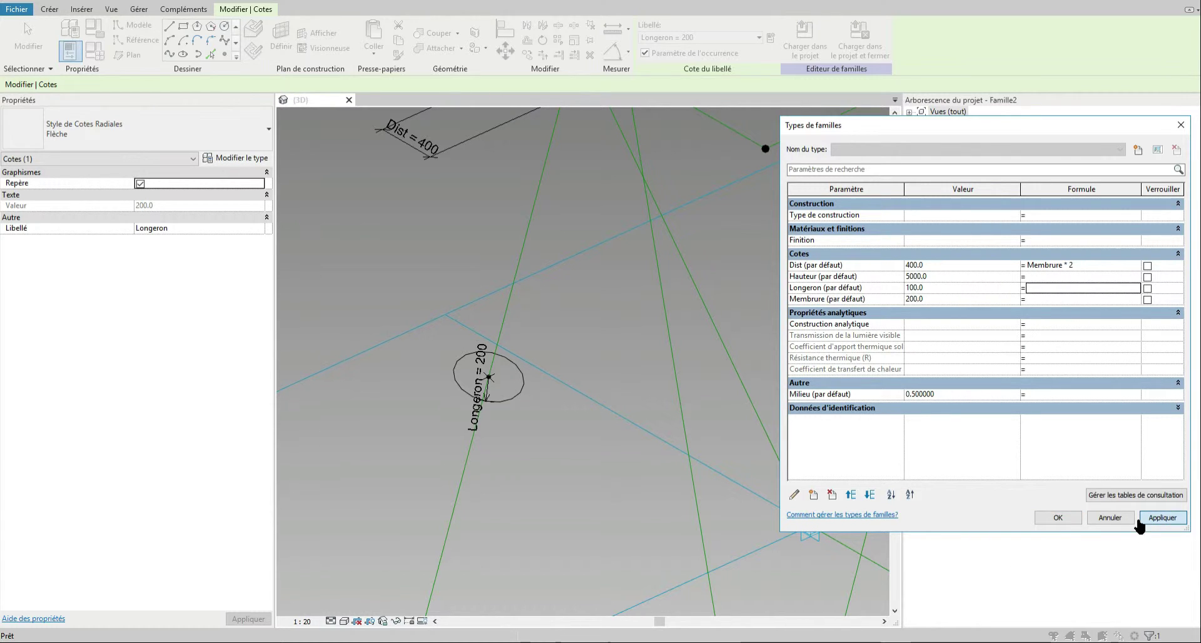
left_click(1052, 524)
Copy the Longeron circle, with its reference point and radius dimension, several times down along the left leg reference line.
scroll(535, 520, "down", 5)
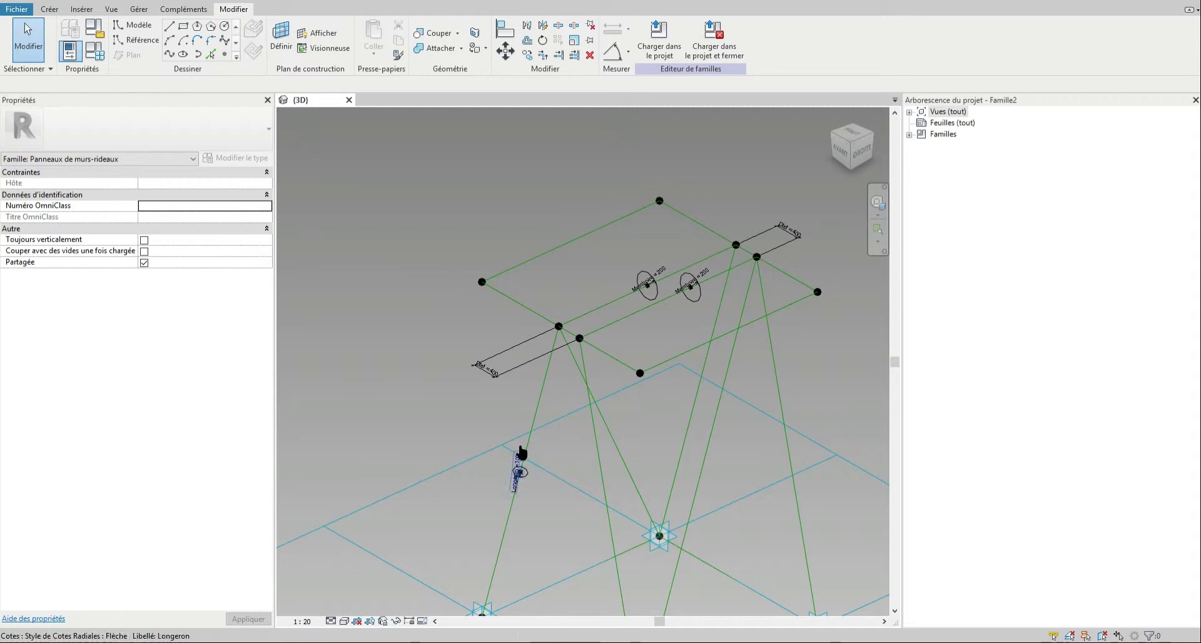
middle_click_drag(523, 464, 501, 302)
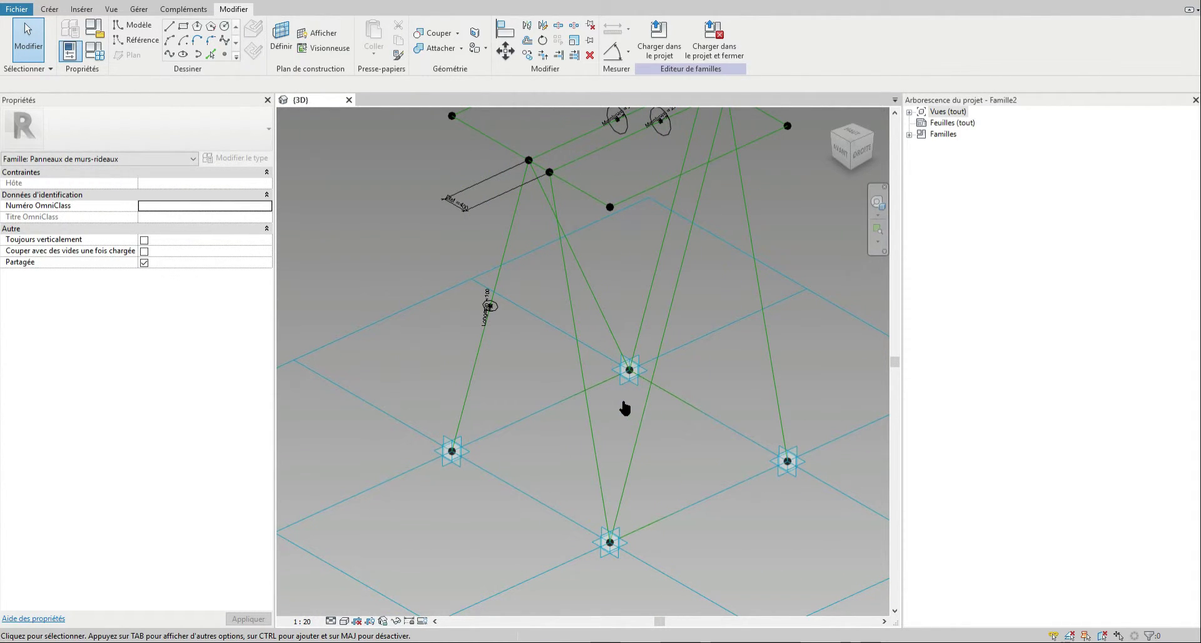
left_click(496, 316)
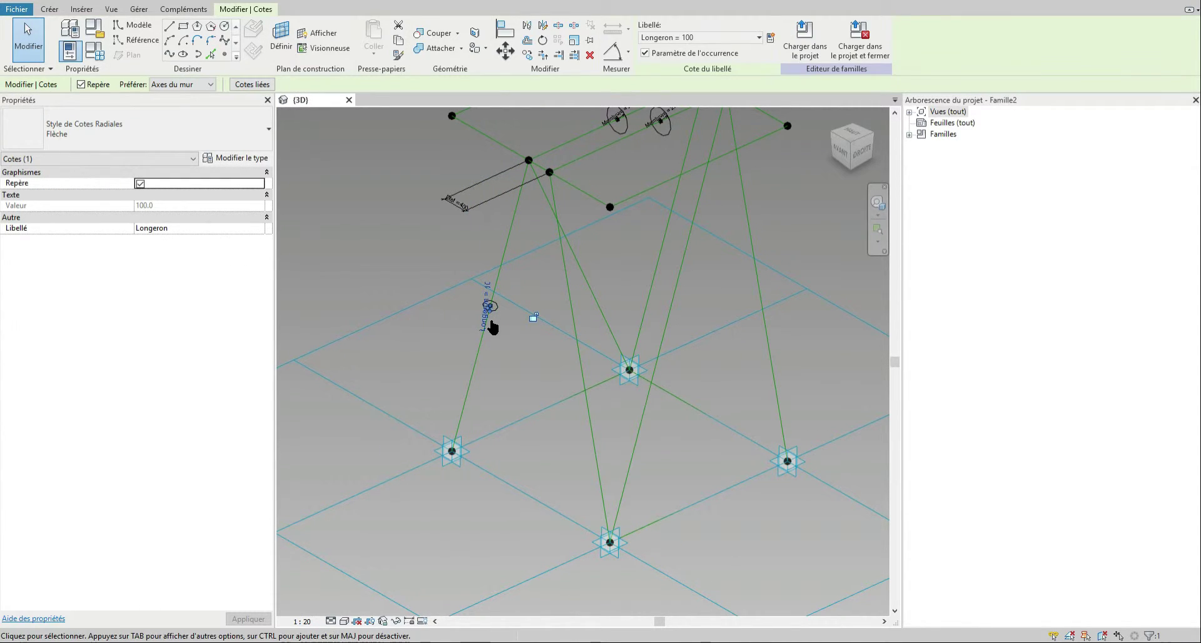
left_click_drag(437, 236, 541, 397)
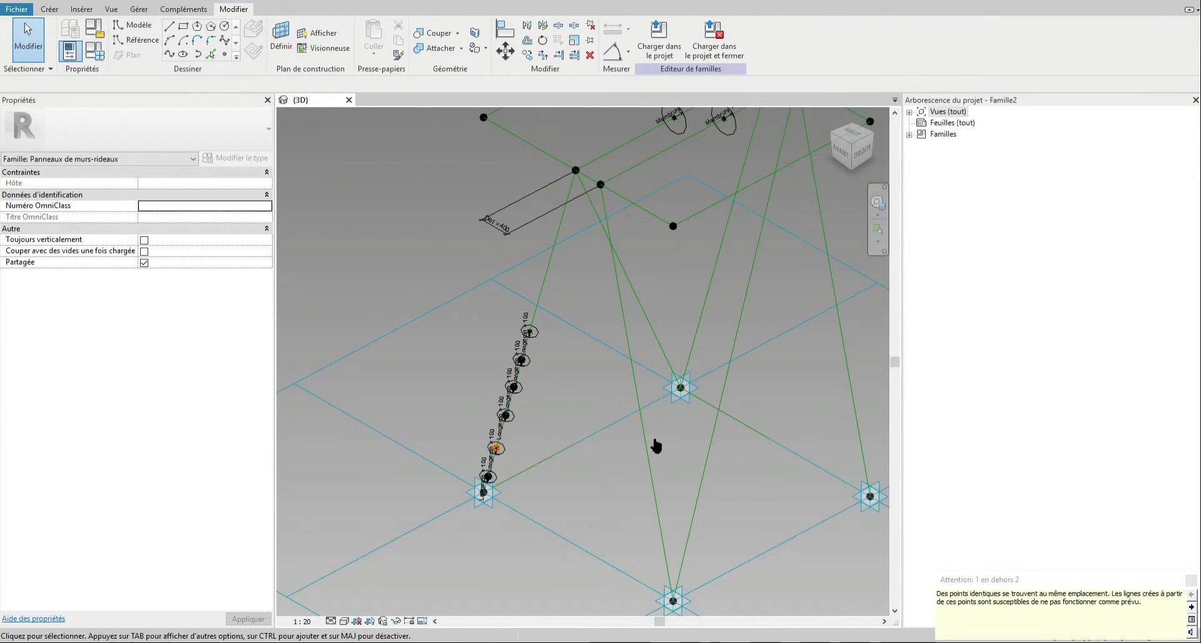
scroll(546, 469, "up", 3)
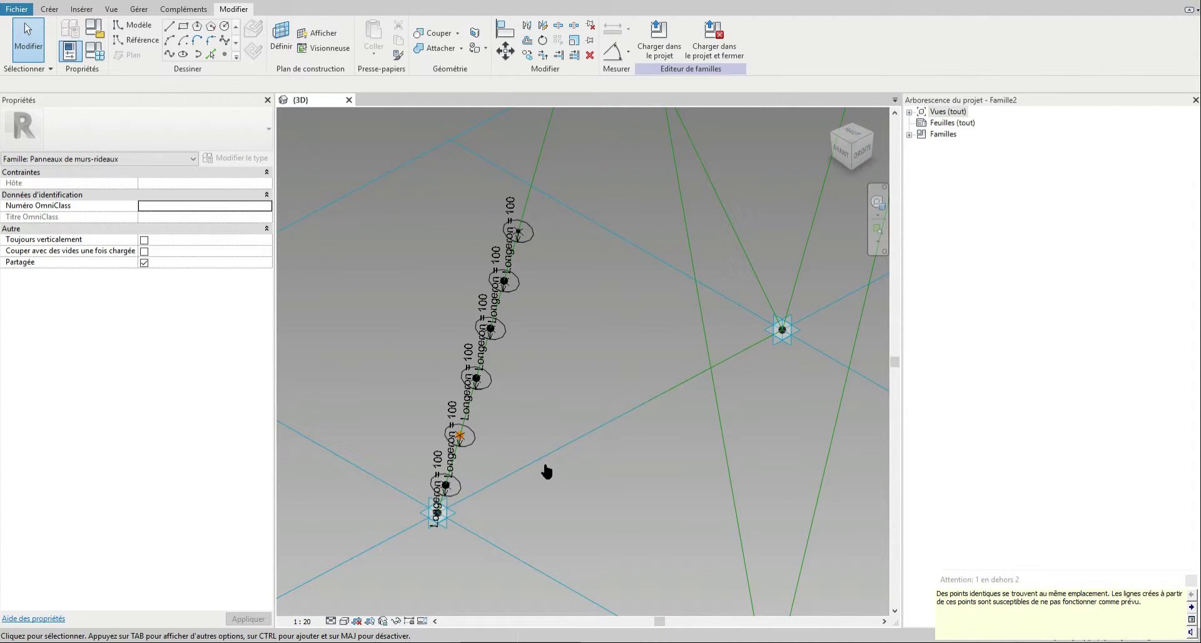
scroll(678, 549, "down", 2)
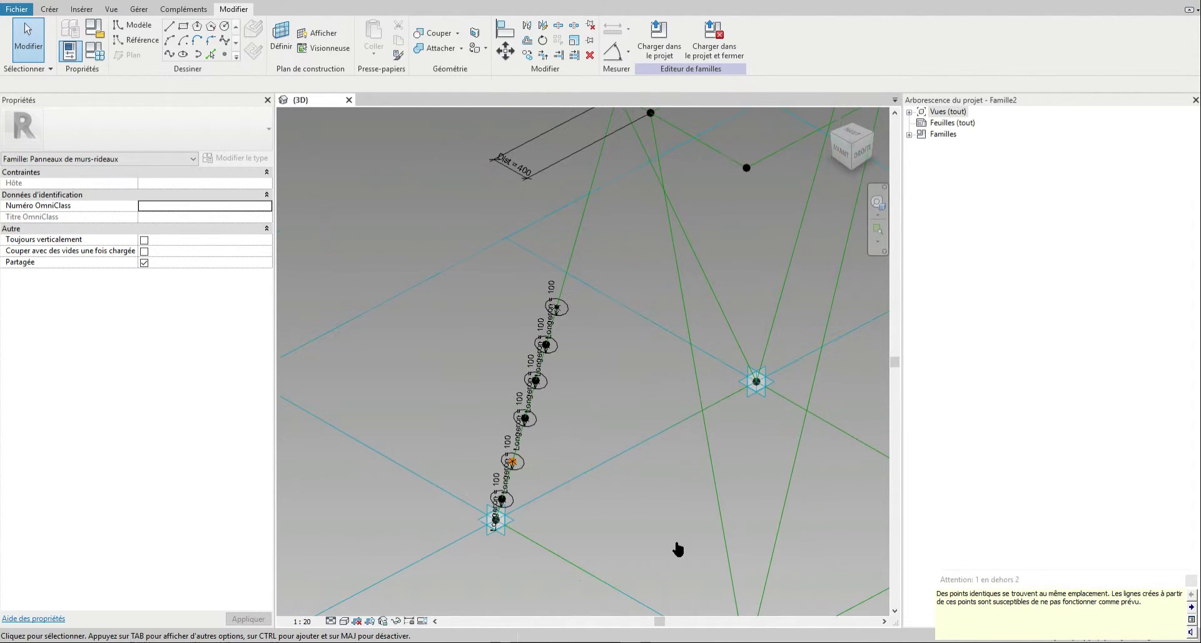
scroll(474, 447, "down", 2)
scroll(734, 524, "up", 1)
middle_click_drag(734, 524, 677, 440)
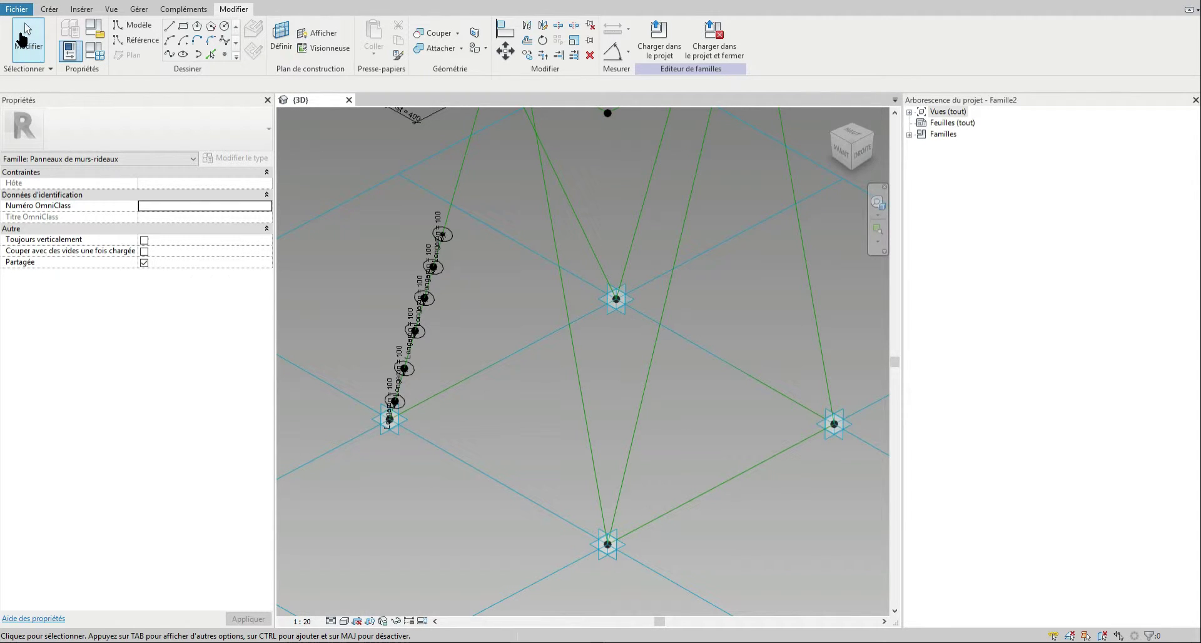
left_click_drag(409, 258, 458, 283)
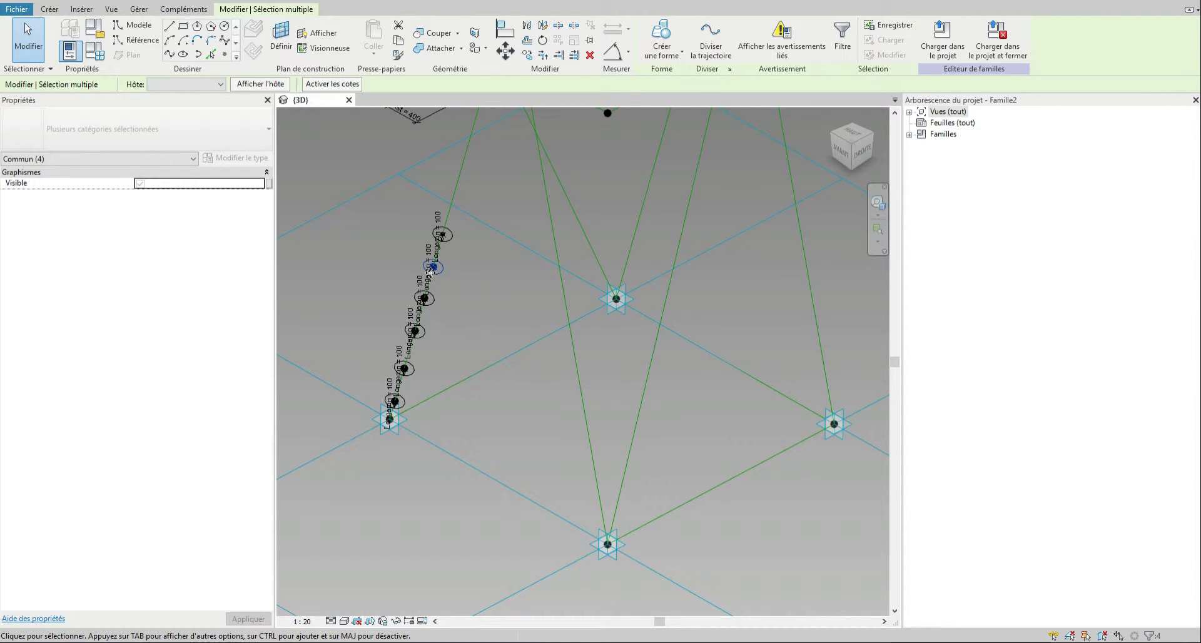
left_click(28, 39)
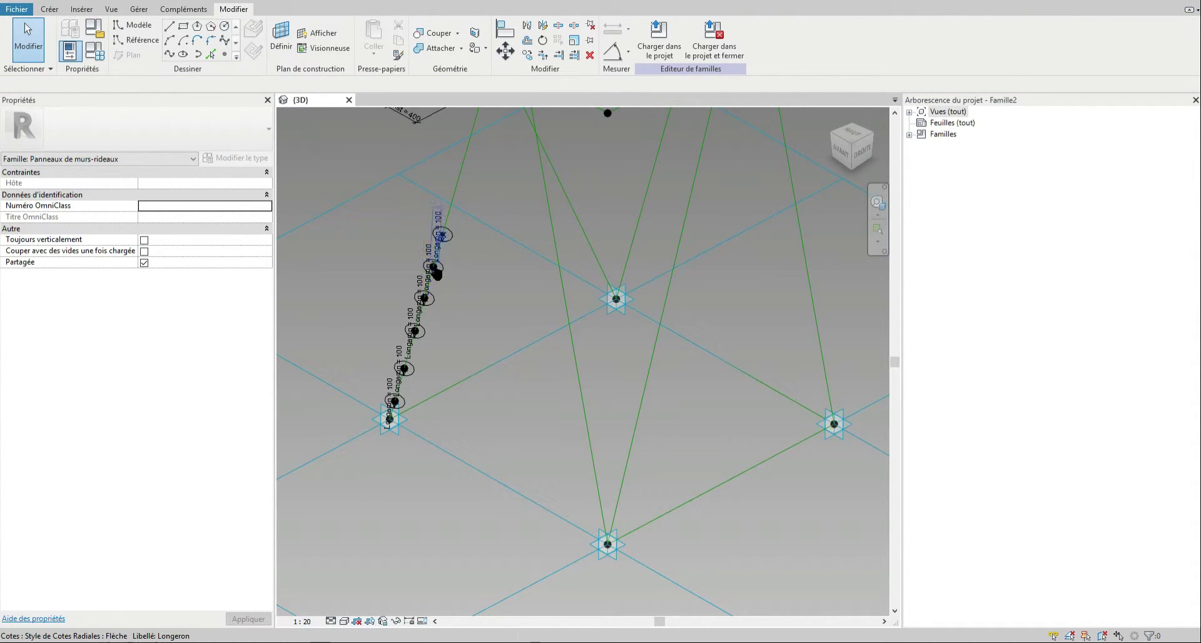
left_click(441, 279)
scroll(445, 277, "up", 5)
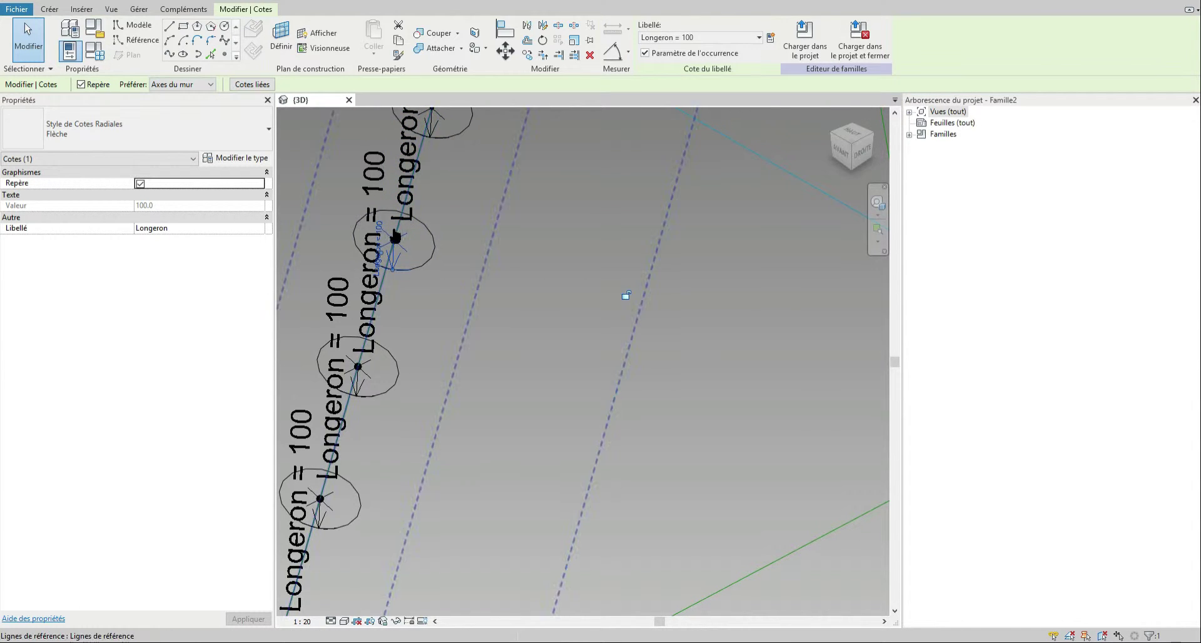
scroll(395, 232, "up", 3)
key("Escape")
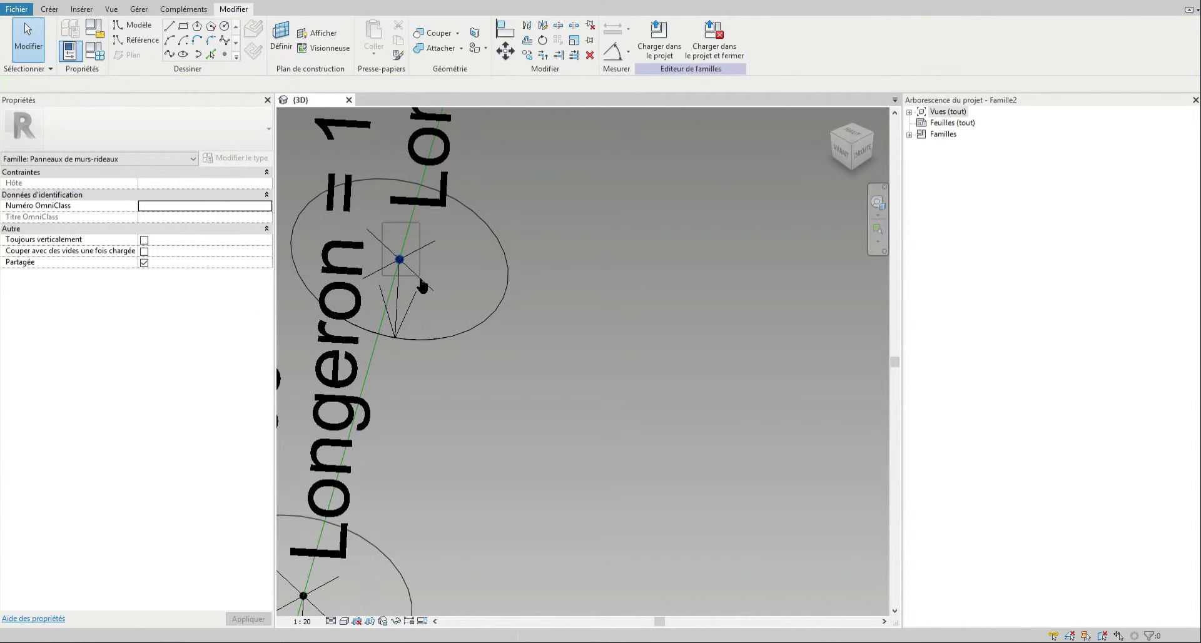
left_click(423, 286)
scroll(420, 275, "down", 5)
scroll(415, 262, "up", 3)
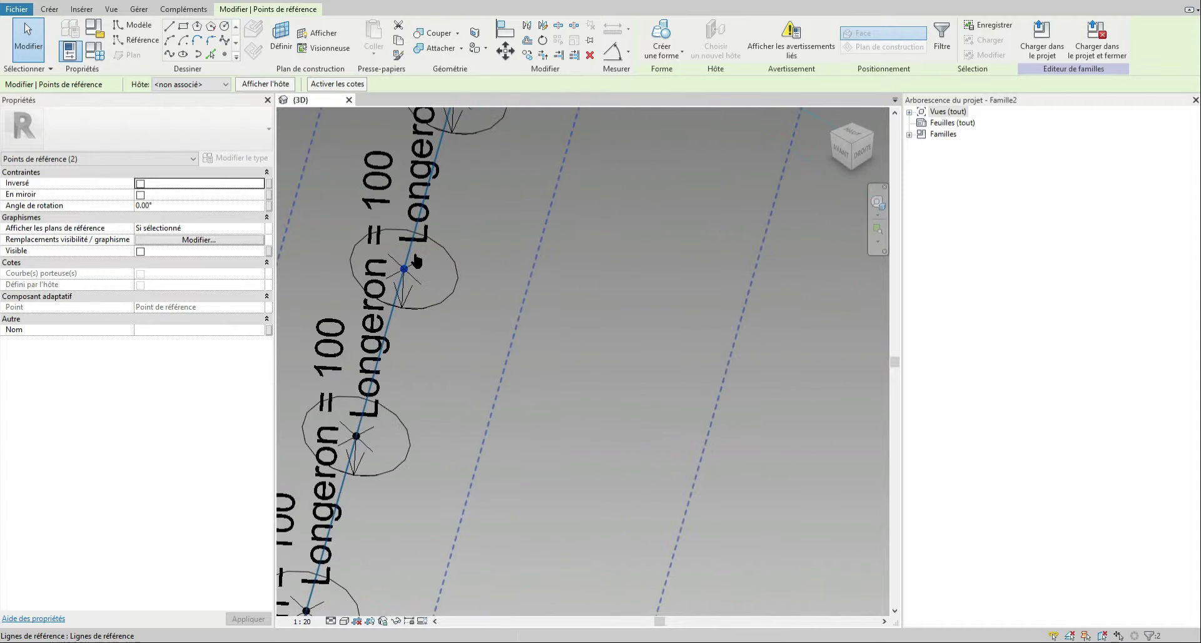
scroll(416, 262, "up", 2)
scroll(416, 262, "down", 3)
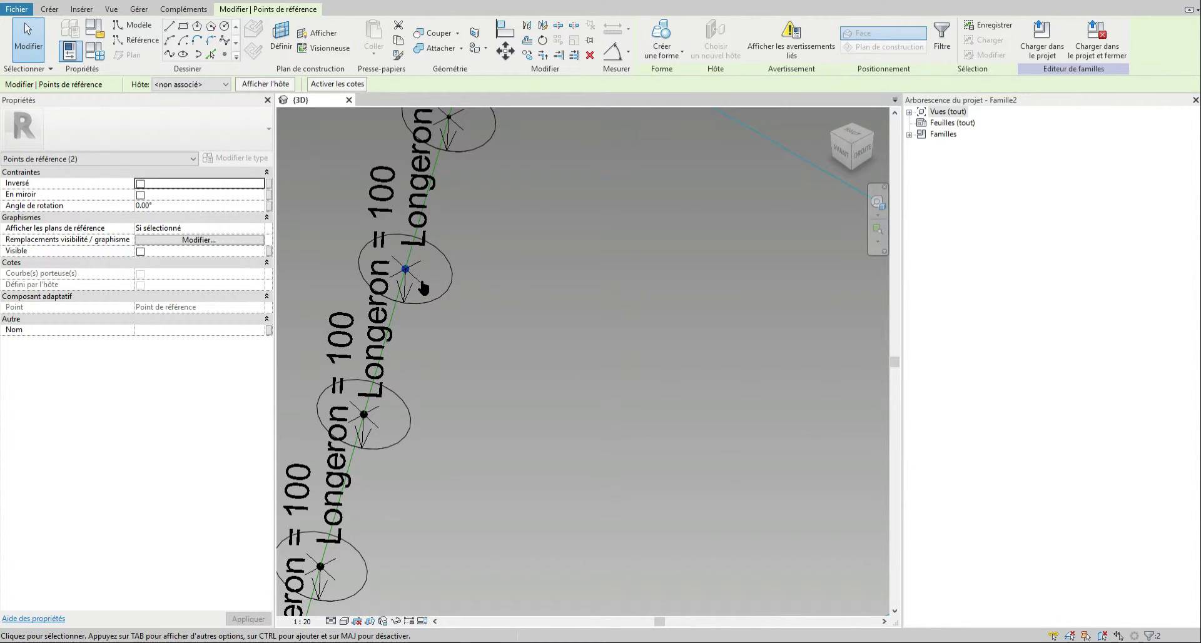
scroll(404, 268, "down", 2)
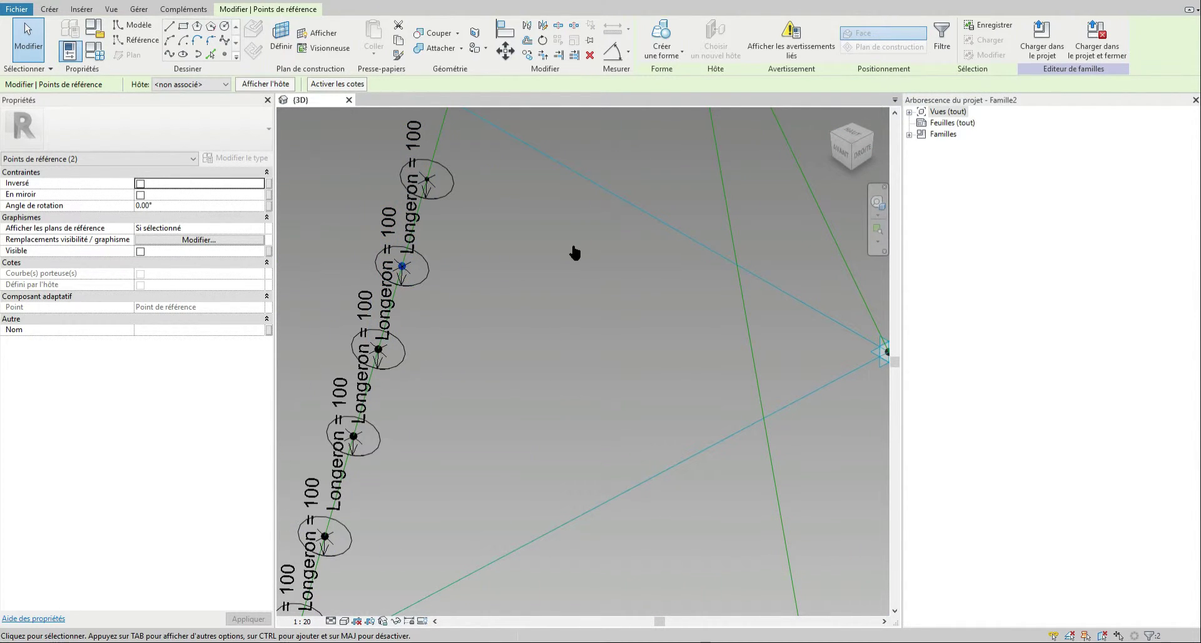
left_click(518, 284)
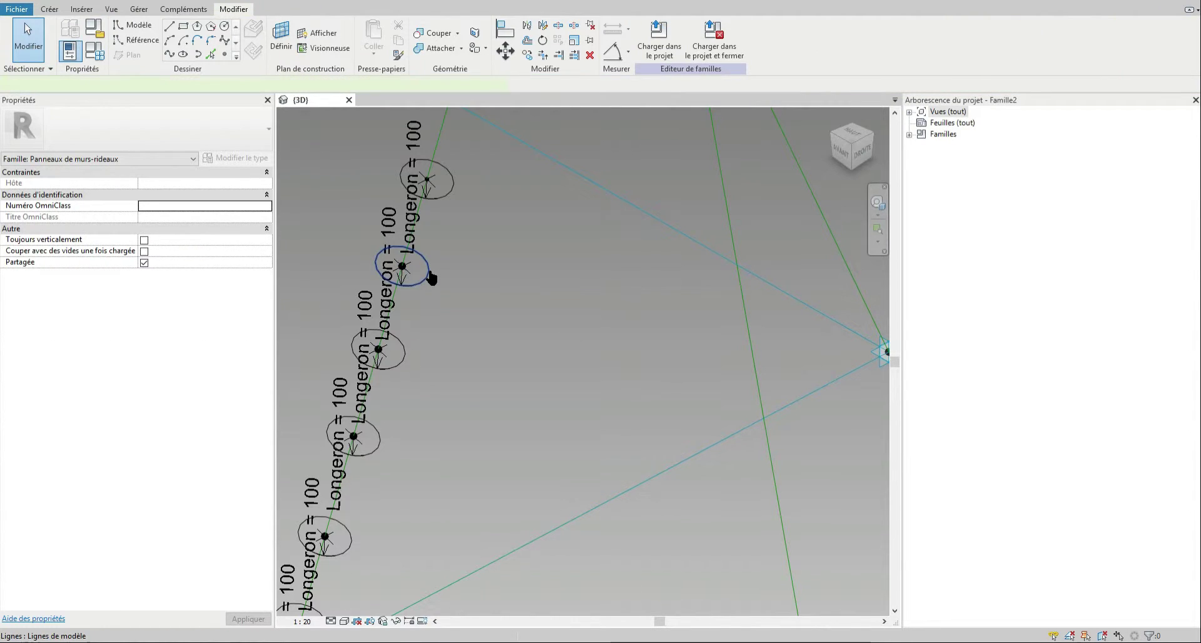
Rehost the uppermost copied circle's reference point onto the adjacent leg reference line that rises from the front base corner.
left_click(438, 271)
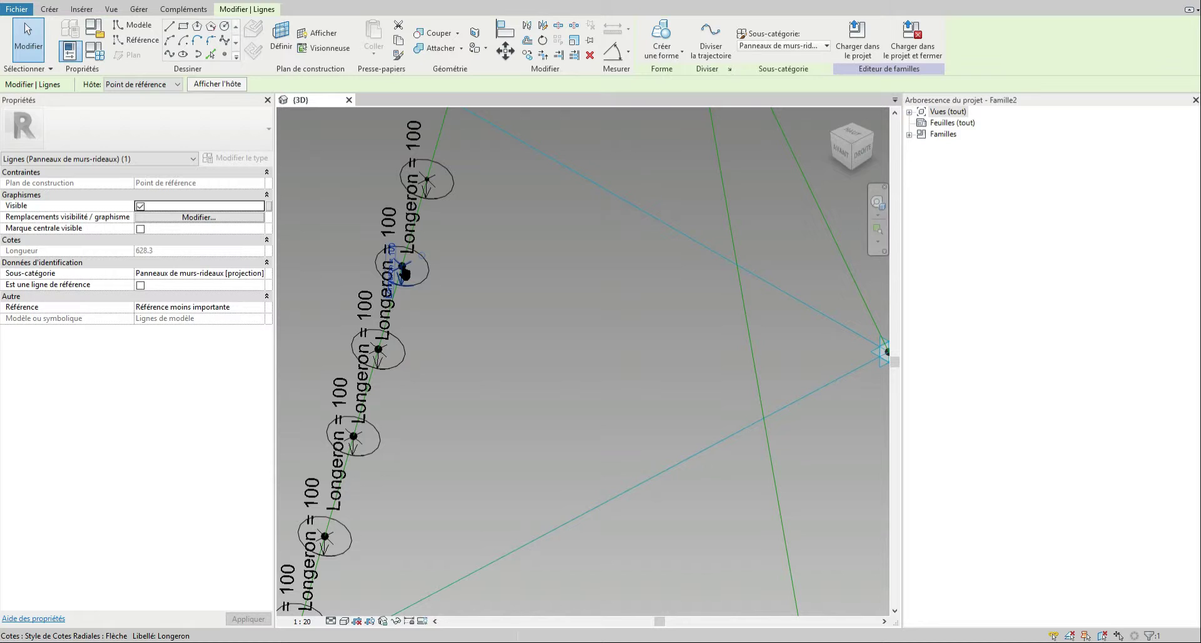
key("Tab")
key("Tab")
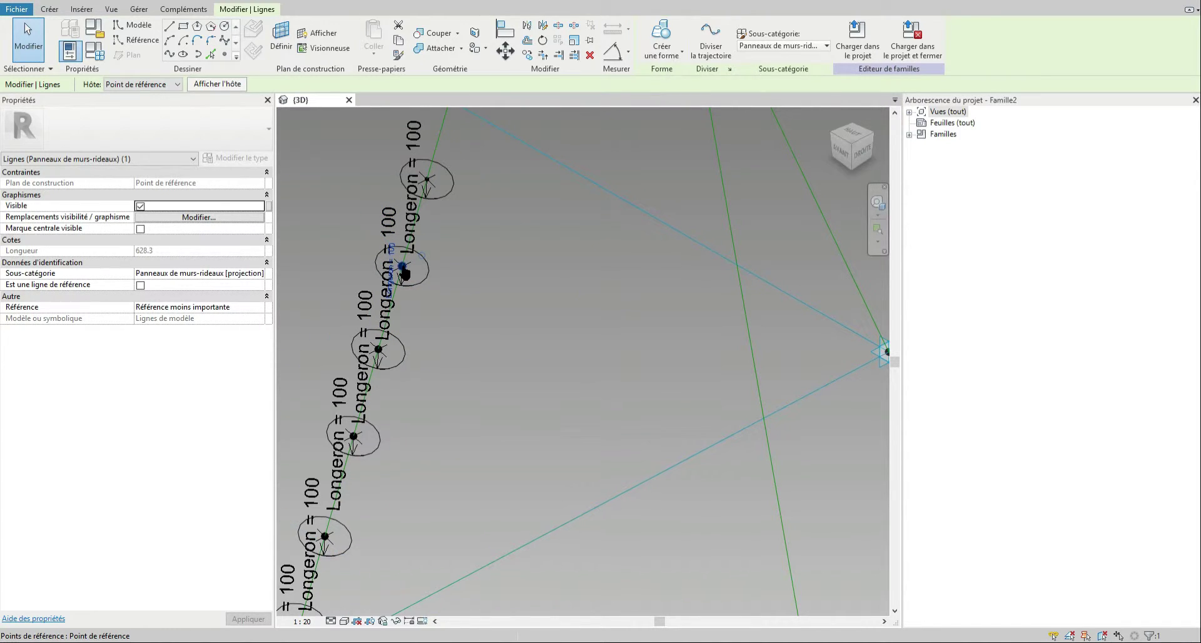
left_click(405, 274)
scroll(468, 267, "down", 2)
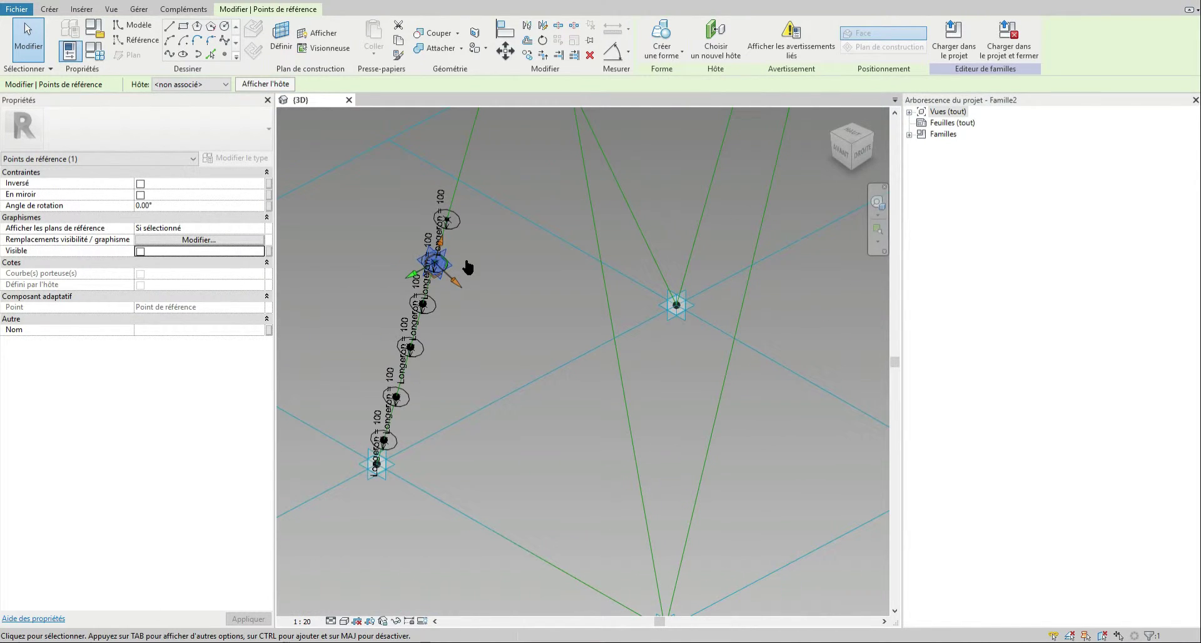
left_click(713, 47)
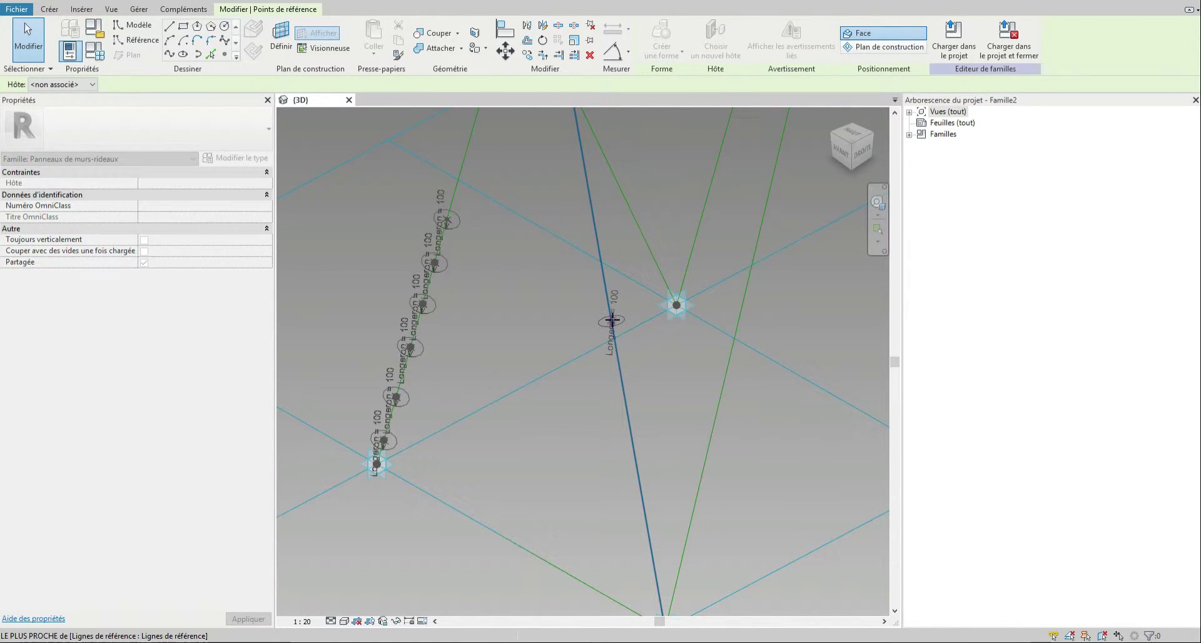
left_click(611, 312)
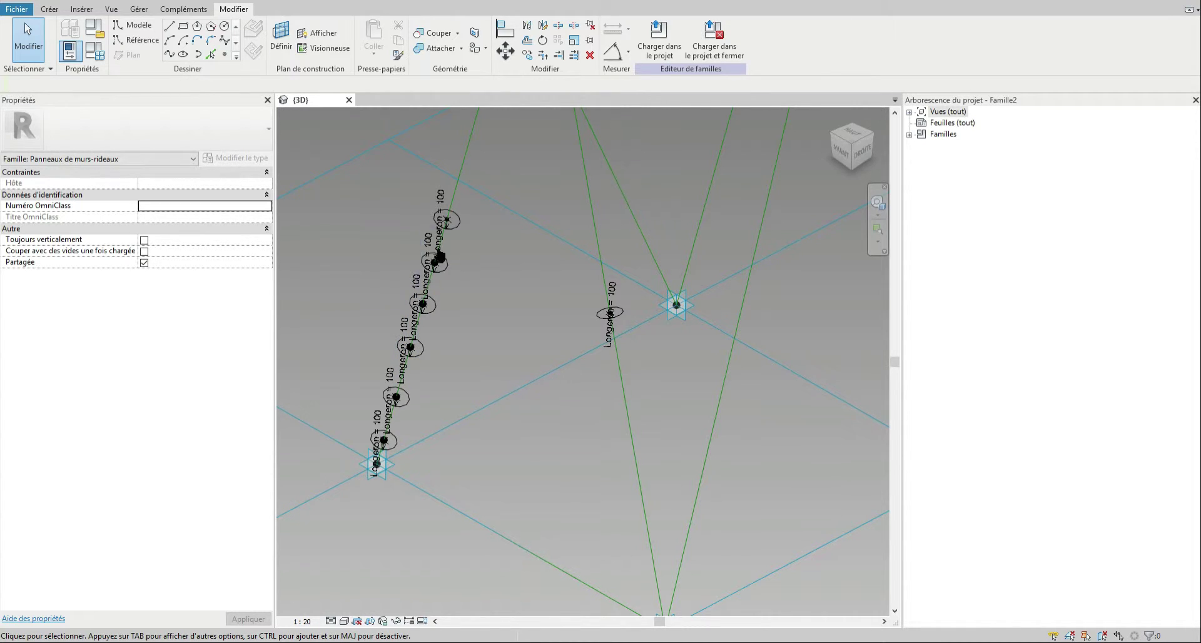
scroll(476, 283, "down", 1)
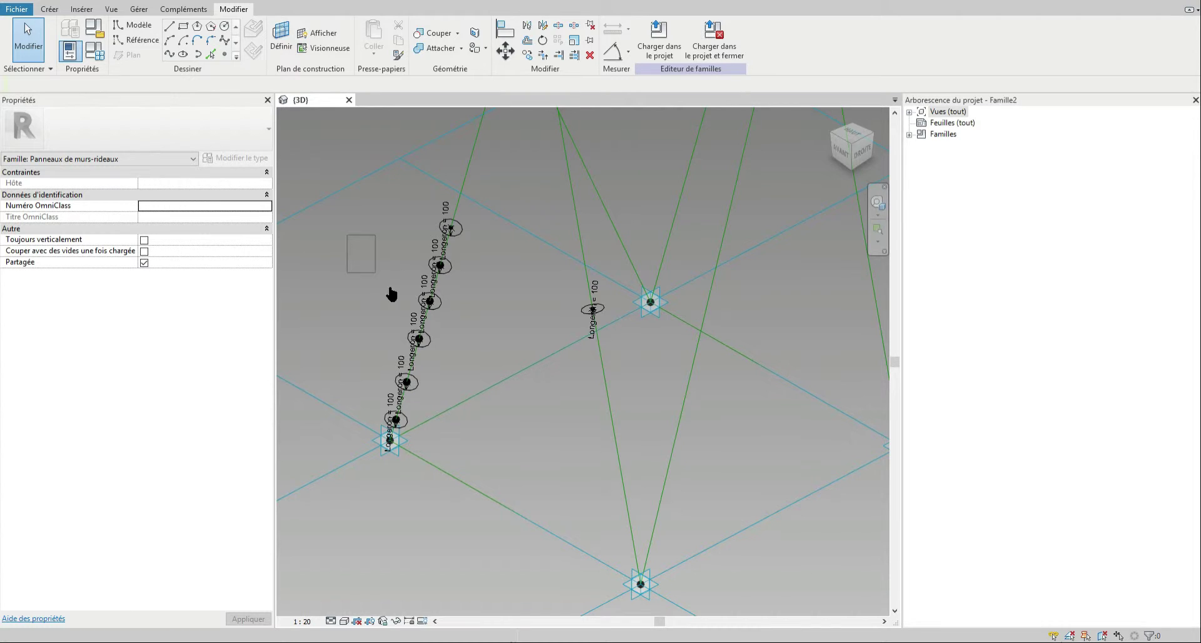
Delete the lower copies of the Longeron circle along the left leg reference line, with their points and radius dimensions.
left_click_drag(391, 295, 487, 437)
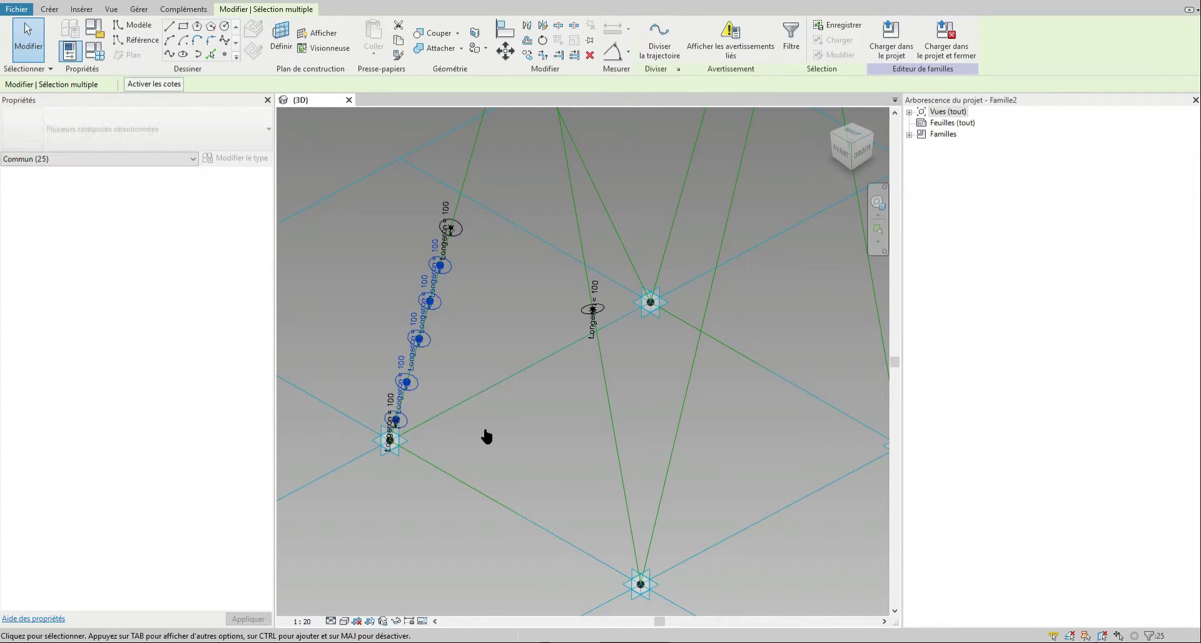
key("Delete")
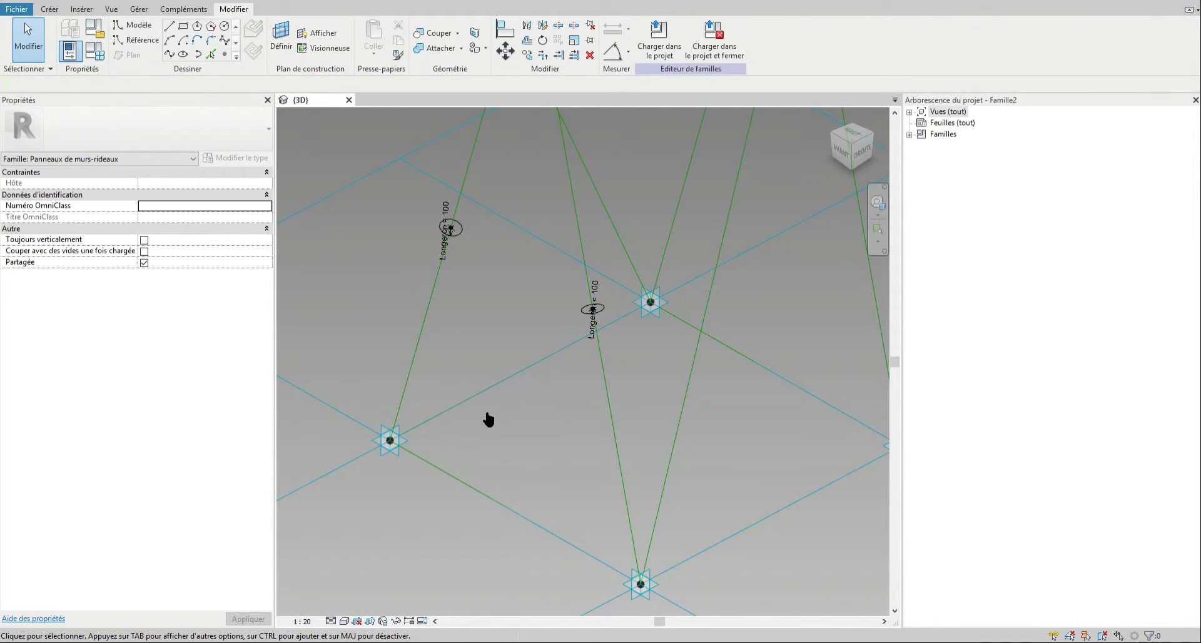
left_click_drag(416, 191, 497, 301)
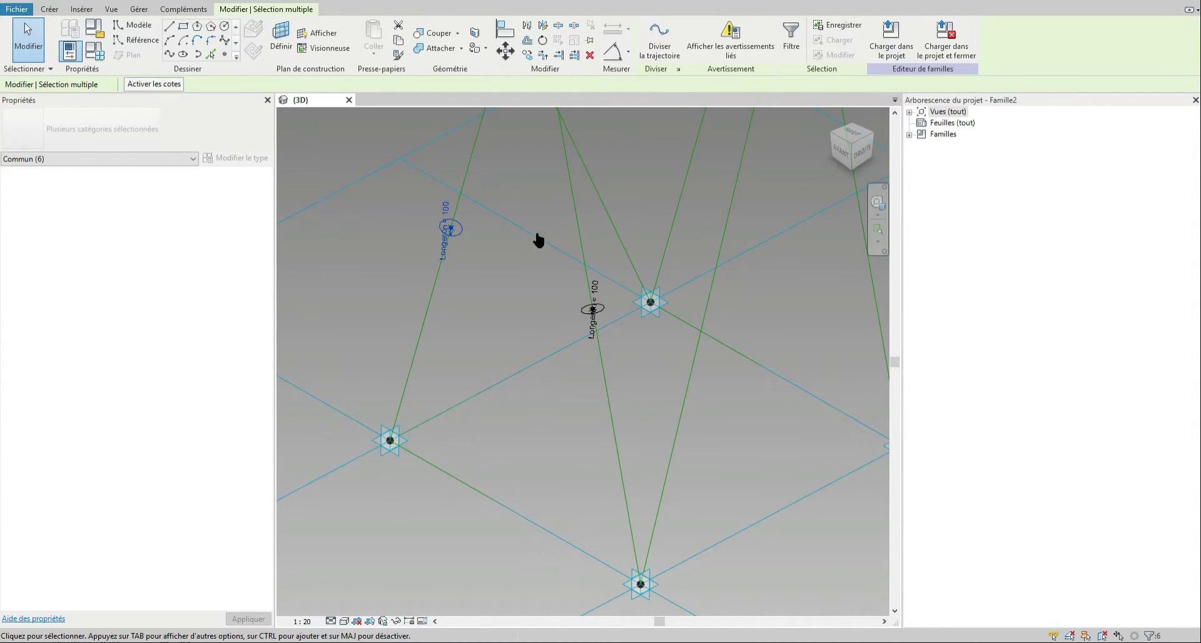
left_click(35, 34)
Rehost the duplicate left-leg Longeron circle's reference point onto the second leg reference line rising from the front base corner.
scroll(459, 230, "up", 5)
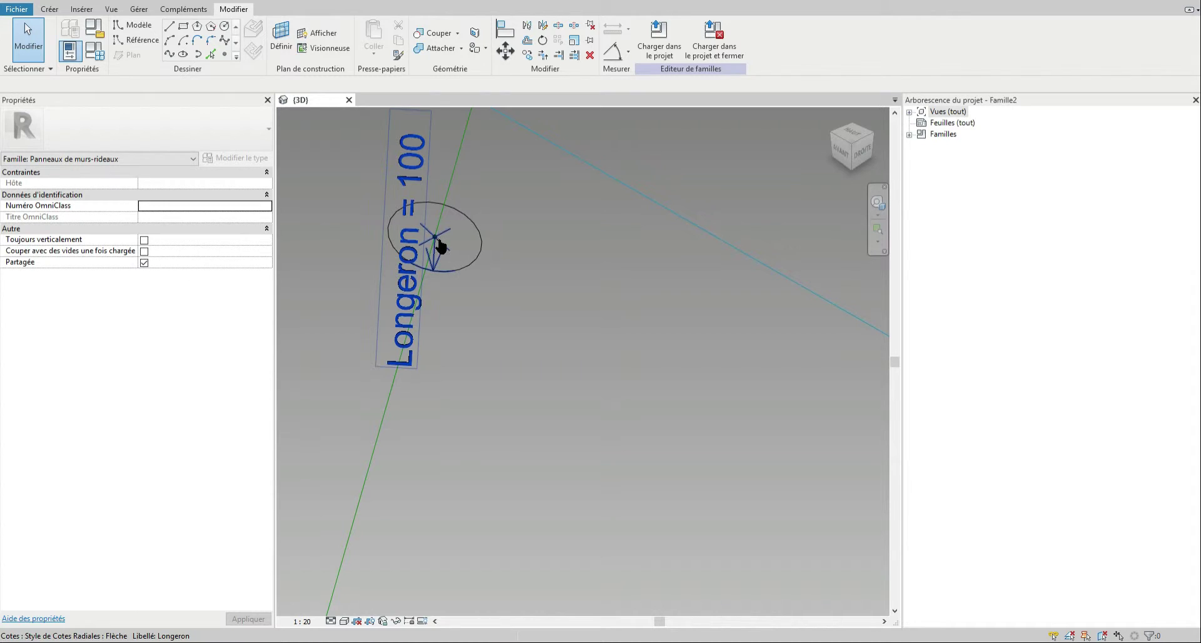
scroll(436, 245, "down", 2)
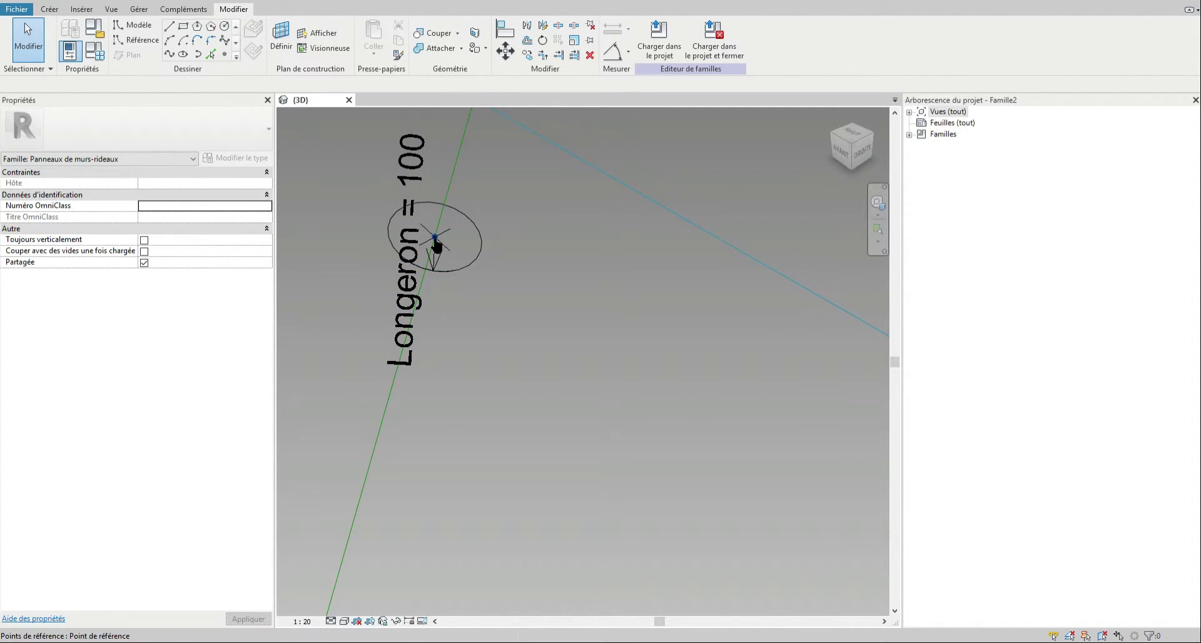
left_click(436, 244)
scroll(419, 285, "down", 3)
scroll(419, 285, "down", 3)
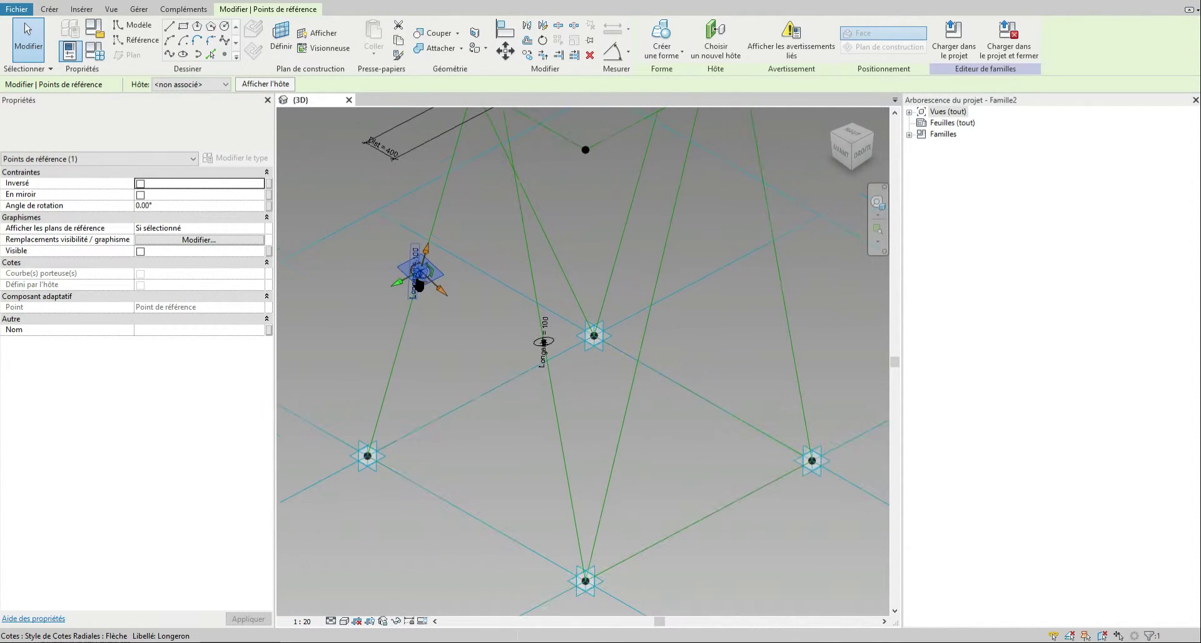
left_click(712, 53)
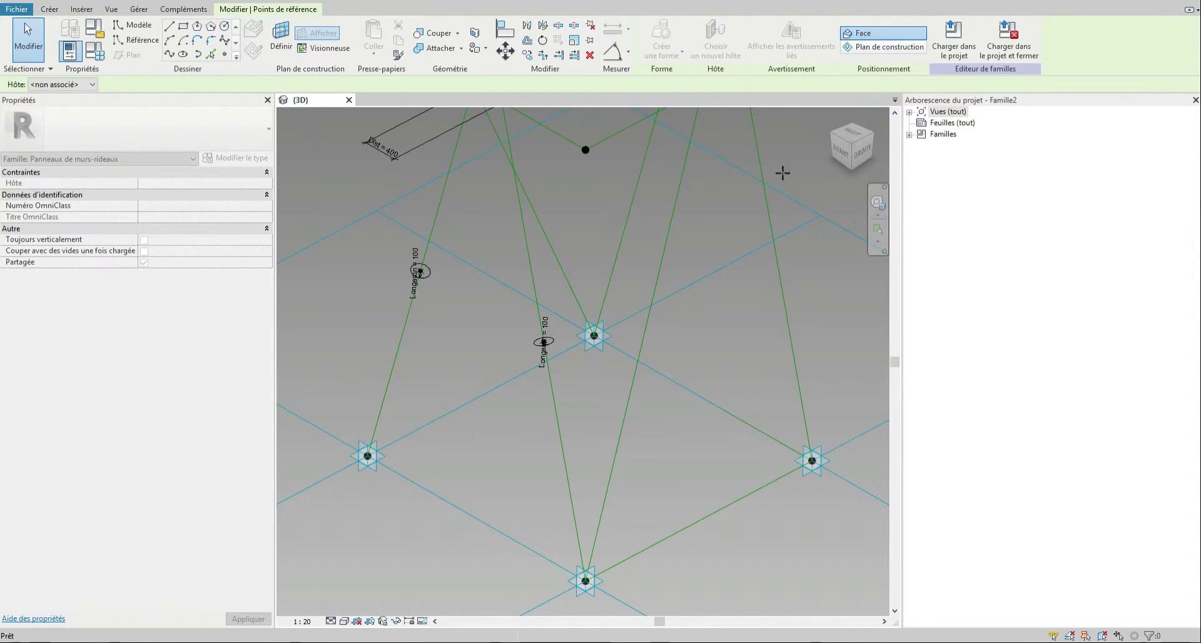
left_click(650, 331)
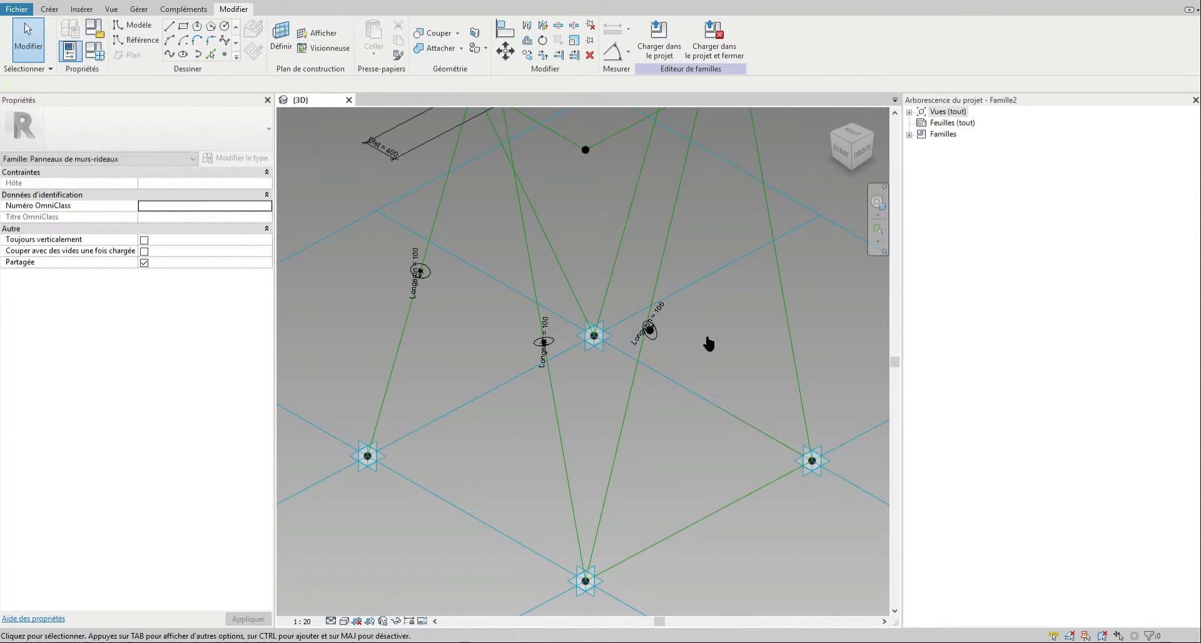
Delete the duplicate Longeron circle beside the front corner's second leg, with its reference point and radius dimension.
middle_click_drag(700, 337, 647, 324)
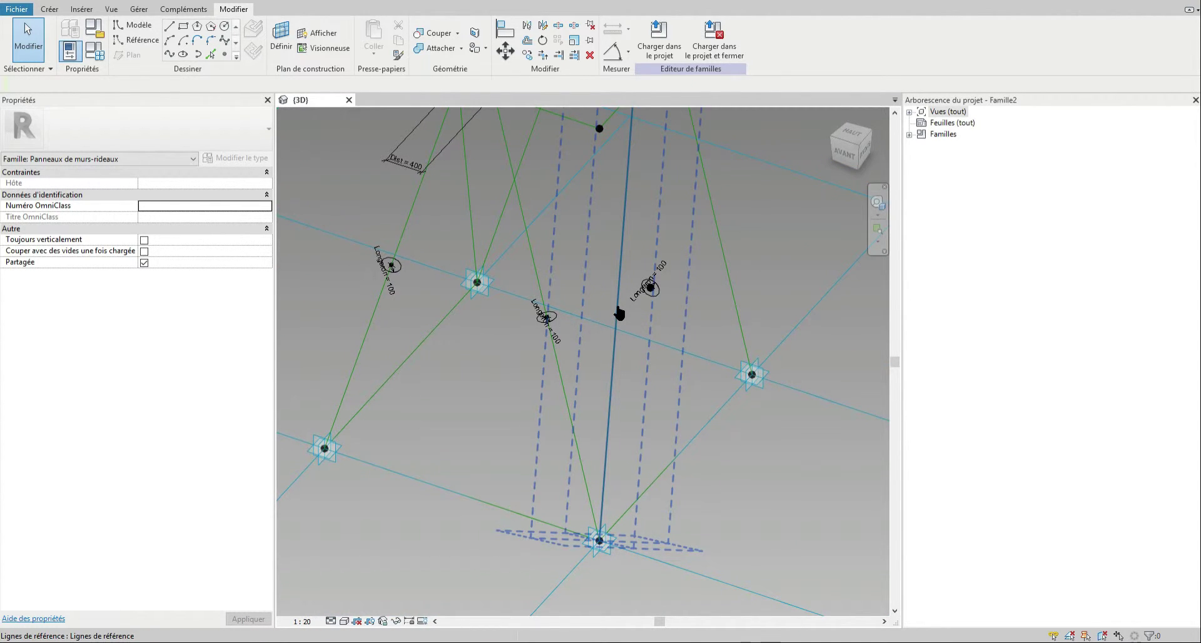
left_click_drag(635, 230, 645, 271)
key("Delete")
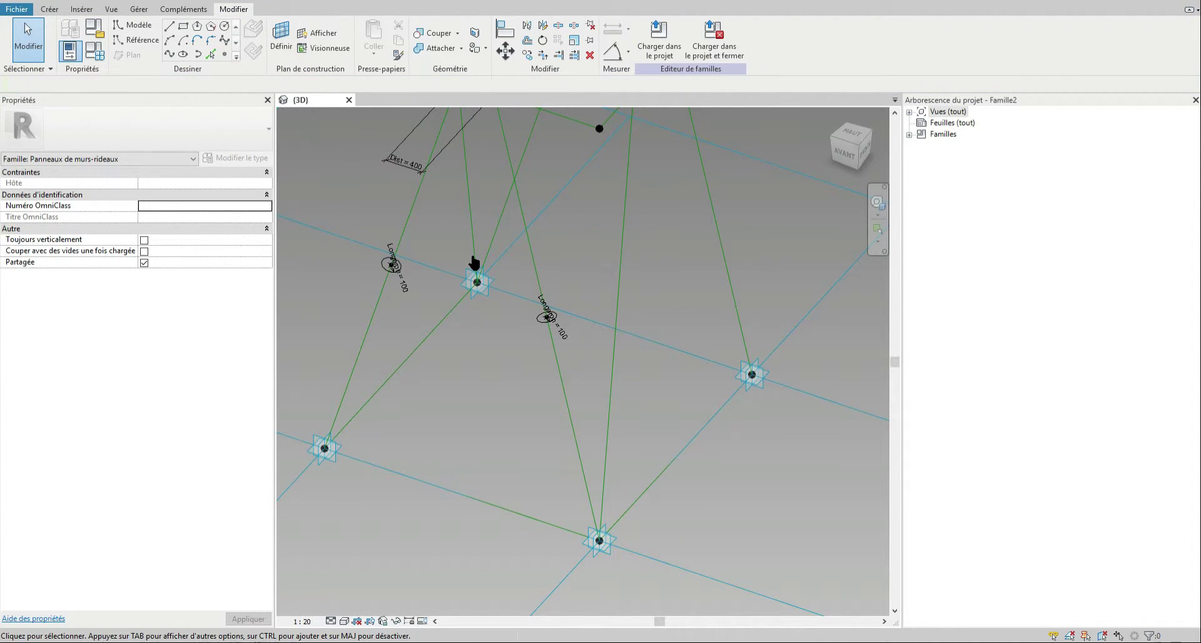
Rehost the remaining left-leg Longeron circle's hosted reference point onto the second leg reference line rising from the front base corner.
left_click_drag(370, 221, 424, 318)
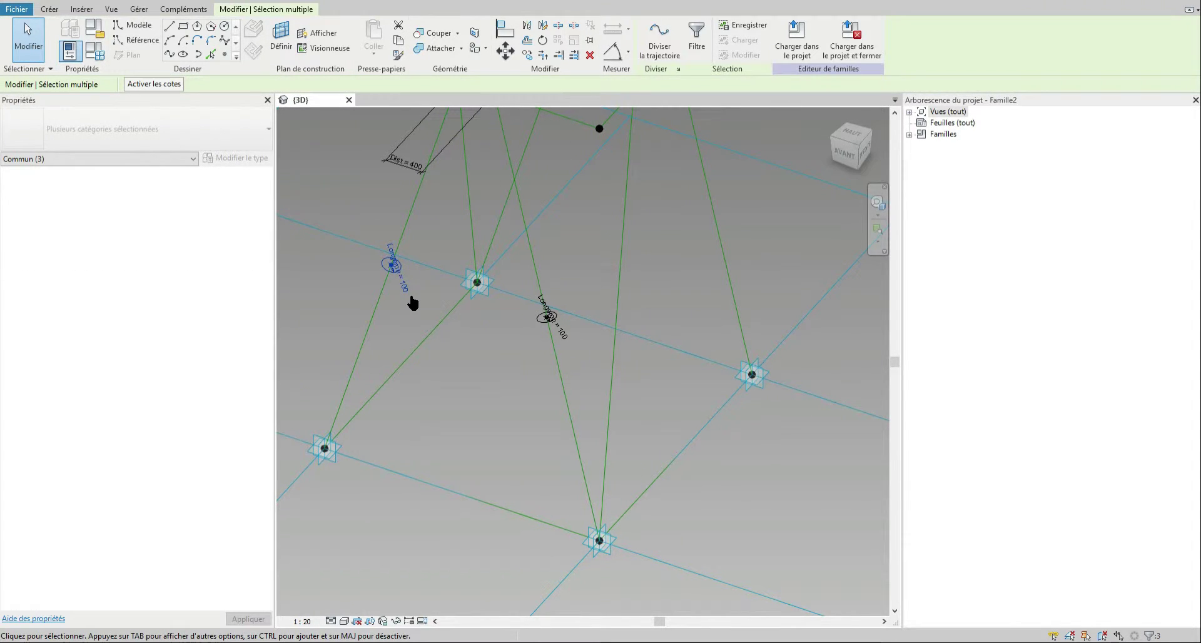
left_click(142, 159)
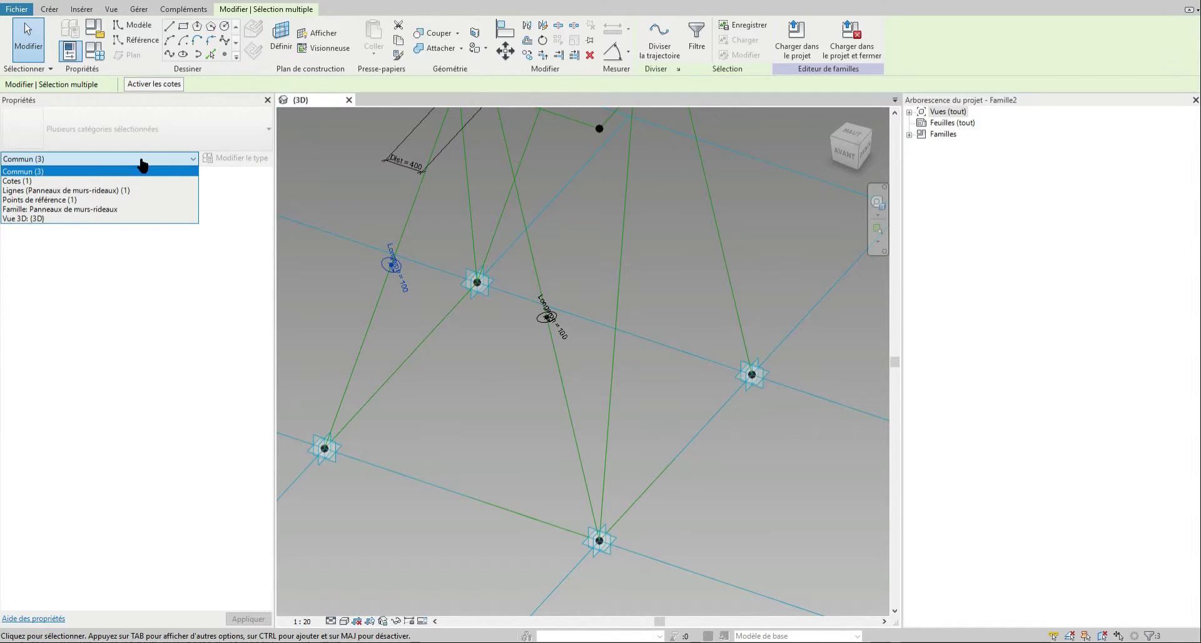
left_click(62, 200)
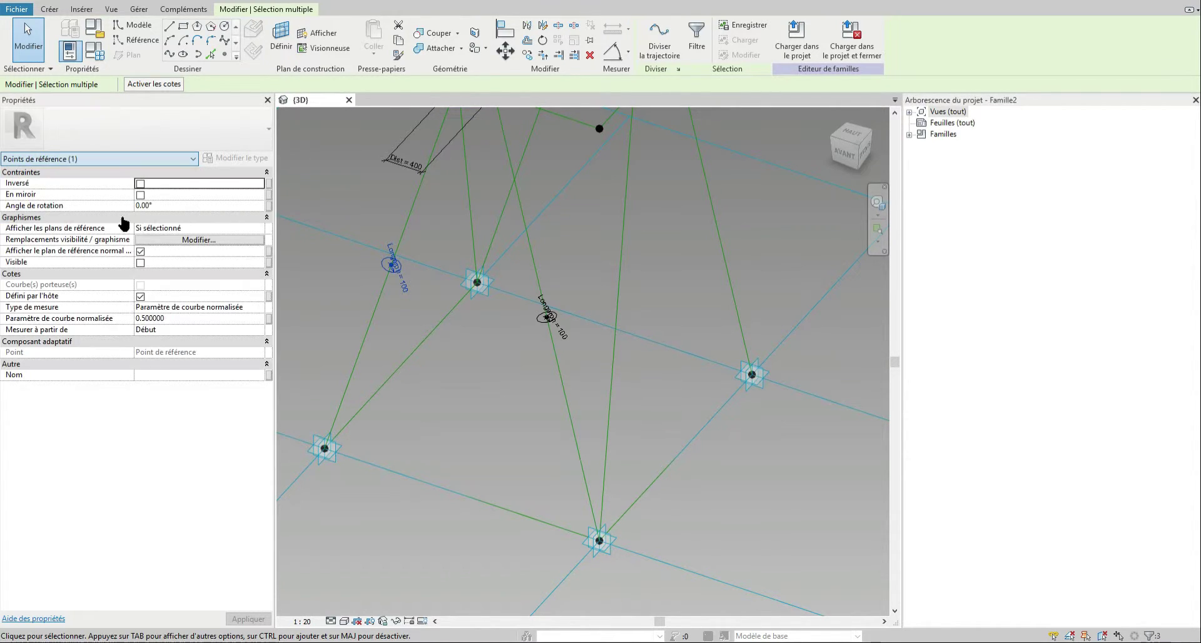
left_click(441, 381)
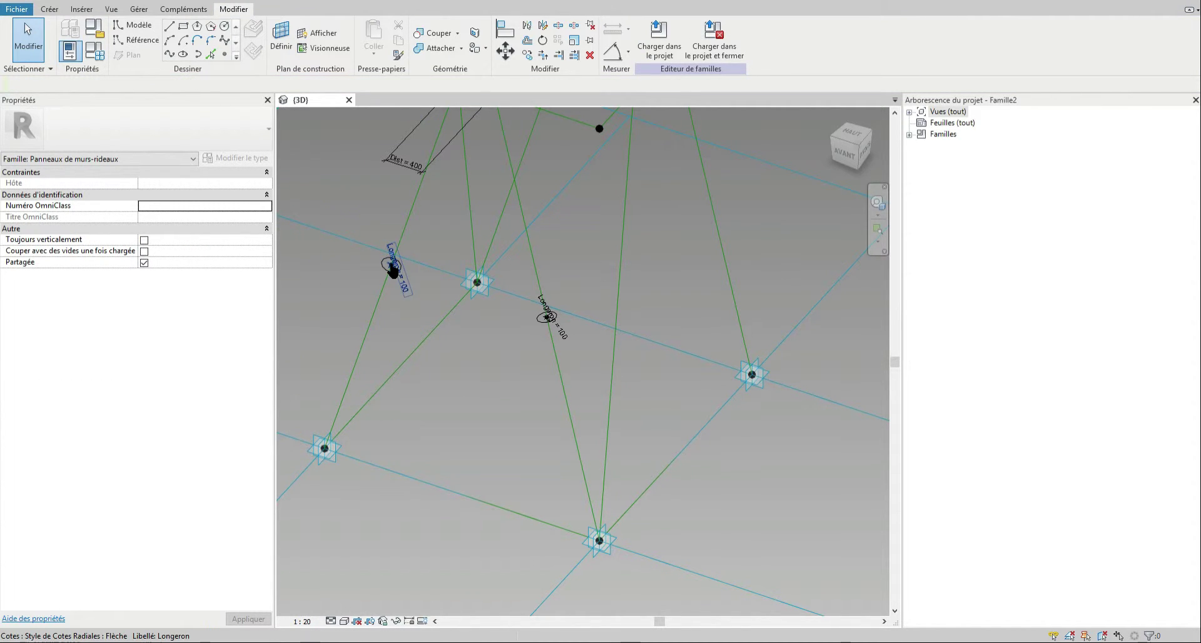
left_click(393, 270)
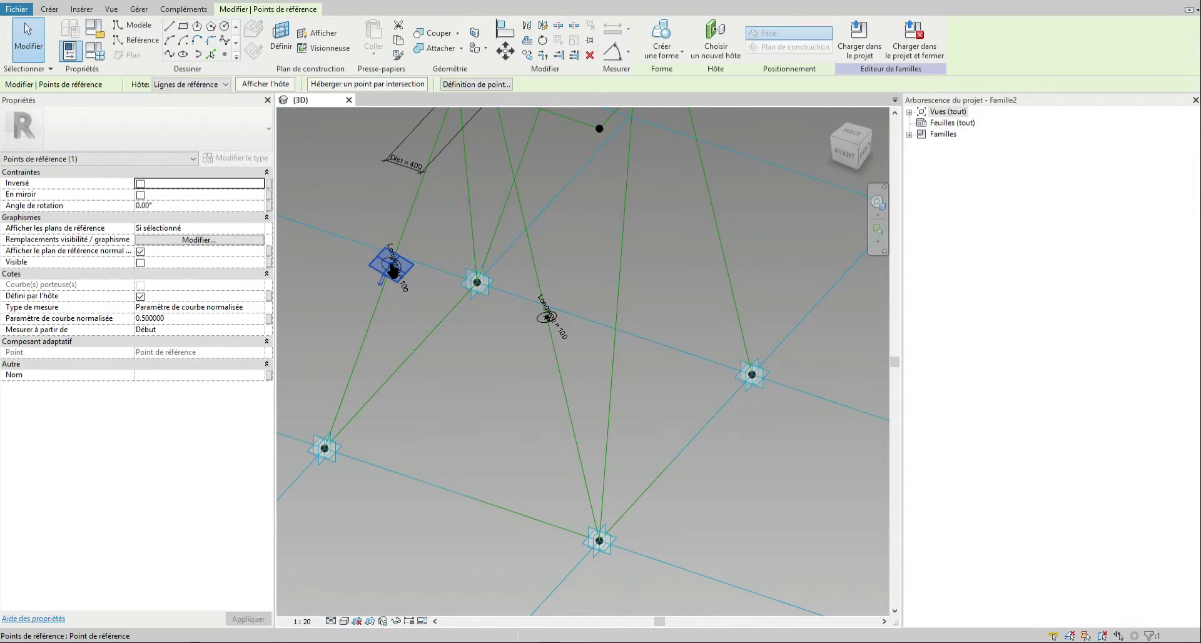
scroll(392, 269, "up", 3)
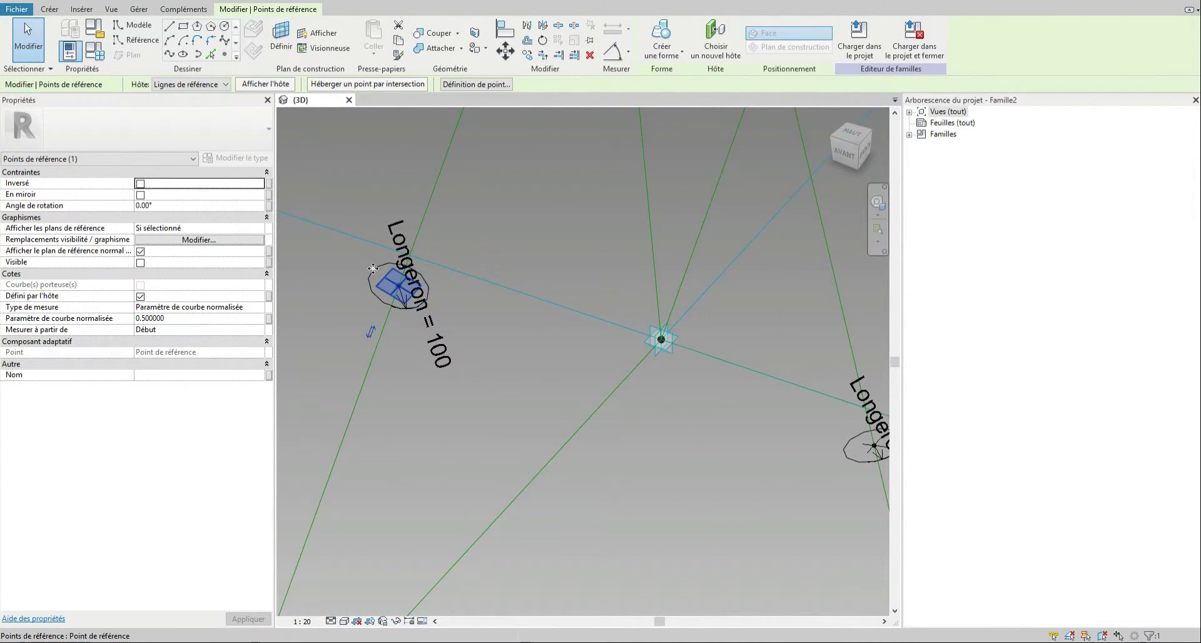
scroll(377, 278, "up", 2)
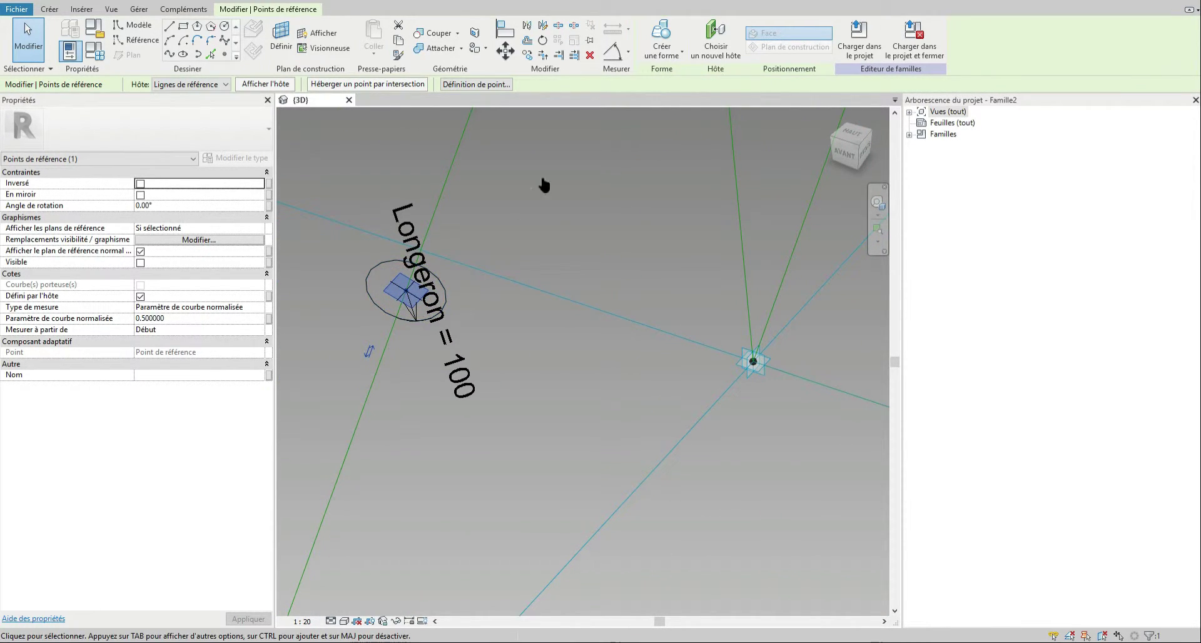
scroll(363, 272, "down", 5)
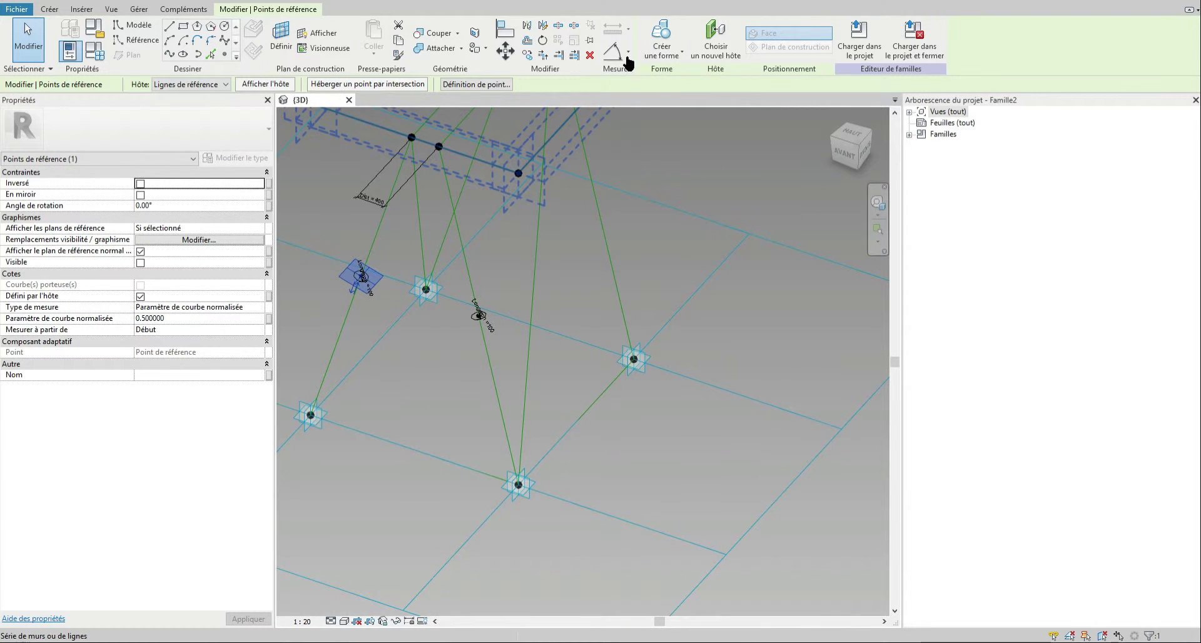
left_click(716, 38)
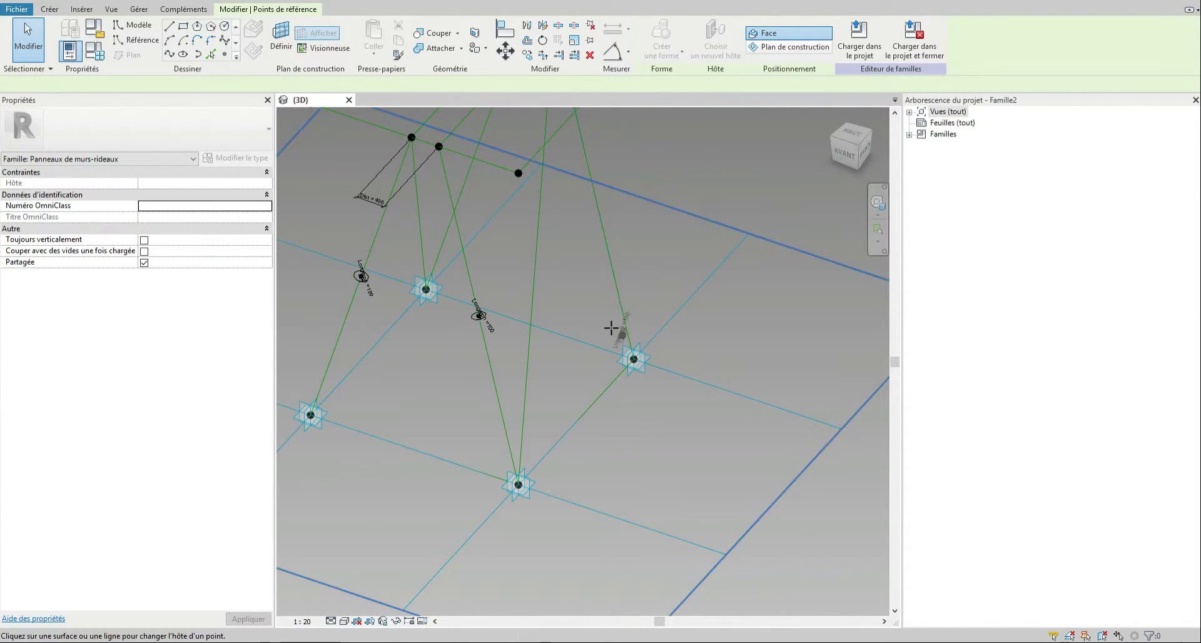
left_click(537, 274)
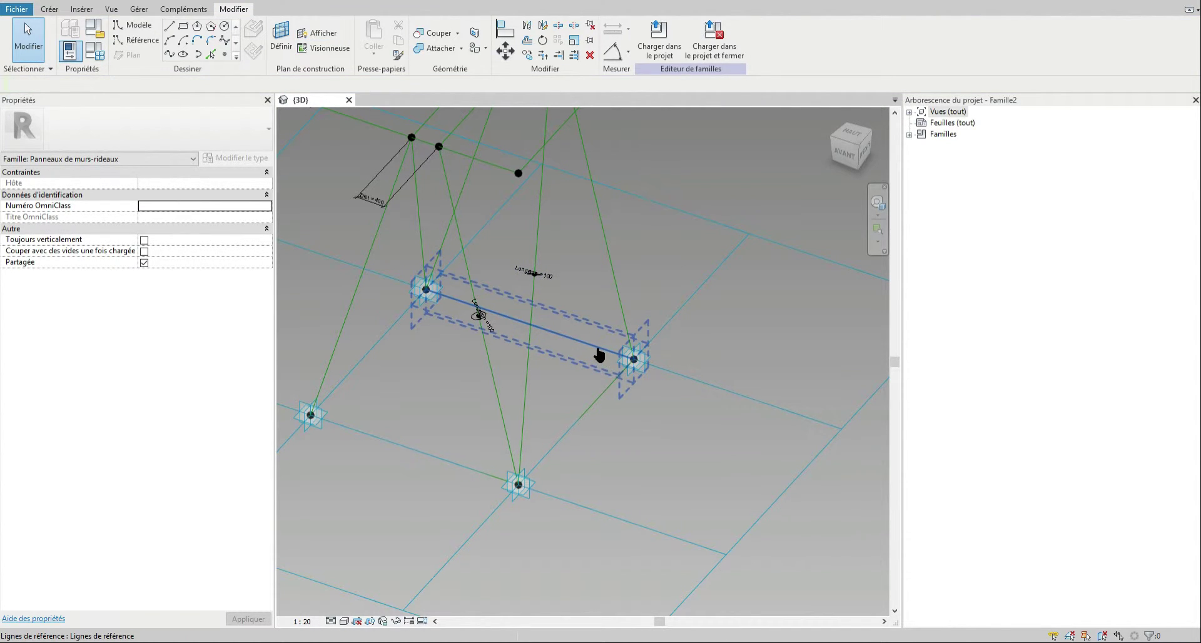
Examine the rehosted Longeron circle up close, checking its reference point, host reference line and radius dimension.
mouse_move(579, 289)
middle_mouse_down("shift")
mouse_move(529, 338)
mouse_move(453, 282)
mouse_move(643, 236)
mouse_move(624, 285)
mouse_move(566, 281)
middle_mouse_up("shift")
middle_click_drag(473, 292, 384, 308, "shift")
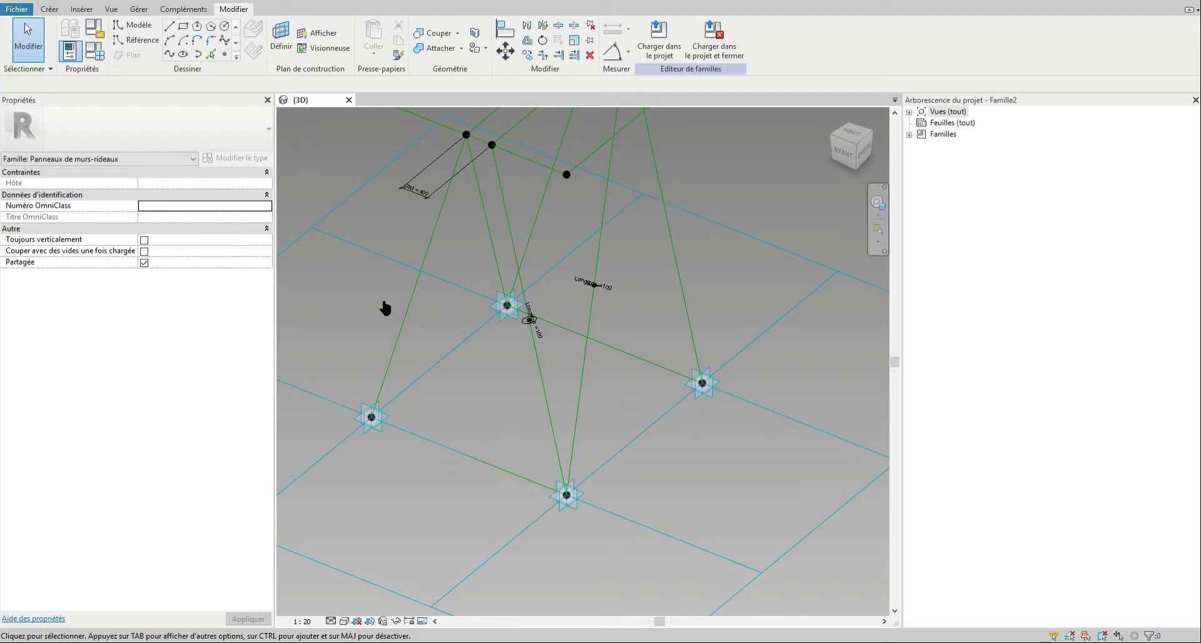
scroll(429, 307, "up", 2)
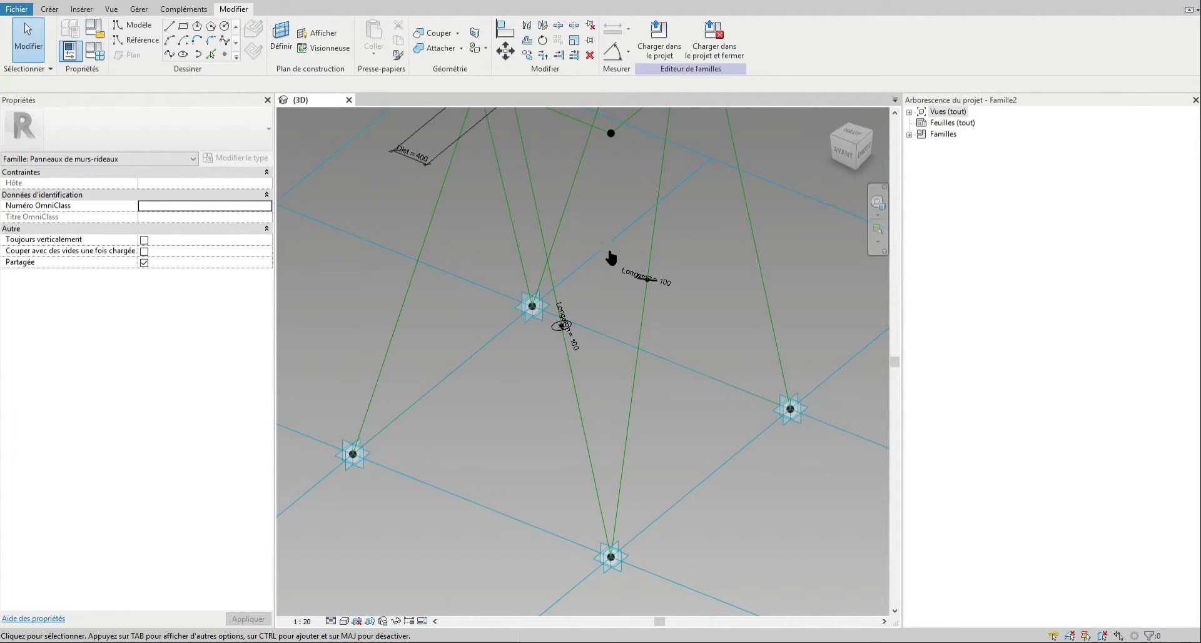
scroll(654, 289, "up", 8)
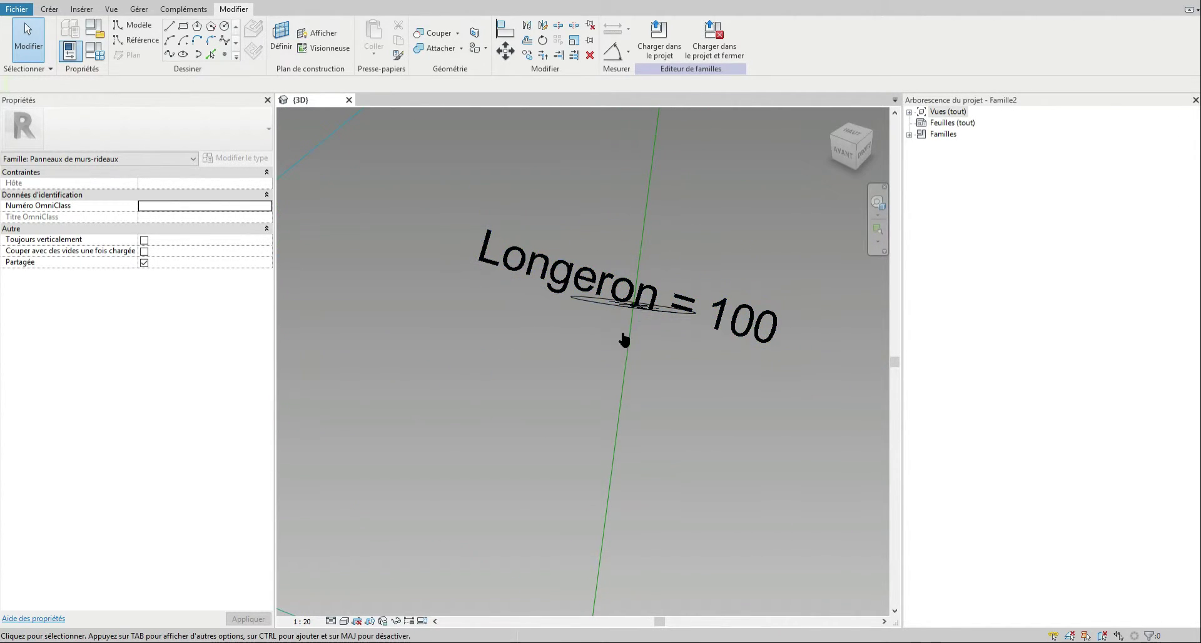
middle_click_drag(624, 340, 627, 301, "shift")
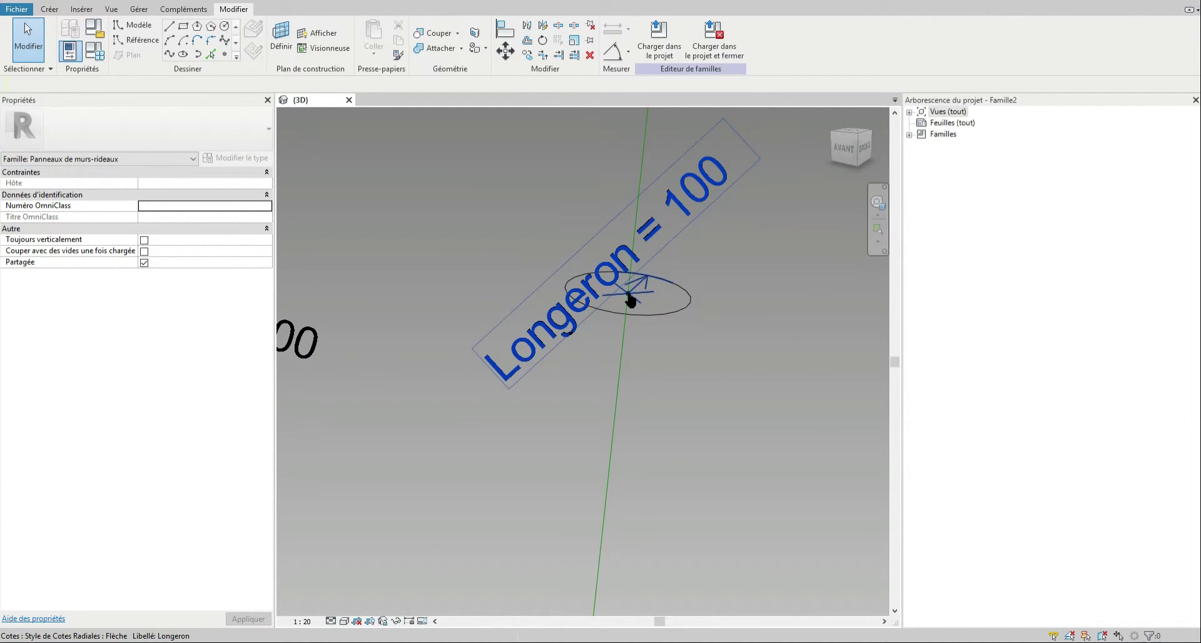
left_click(631, 299)
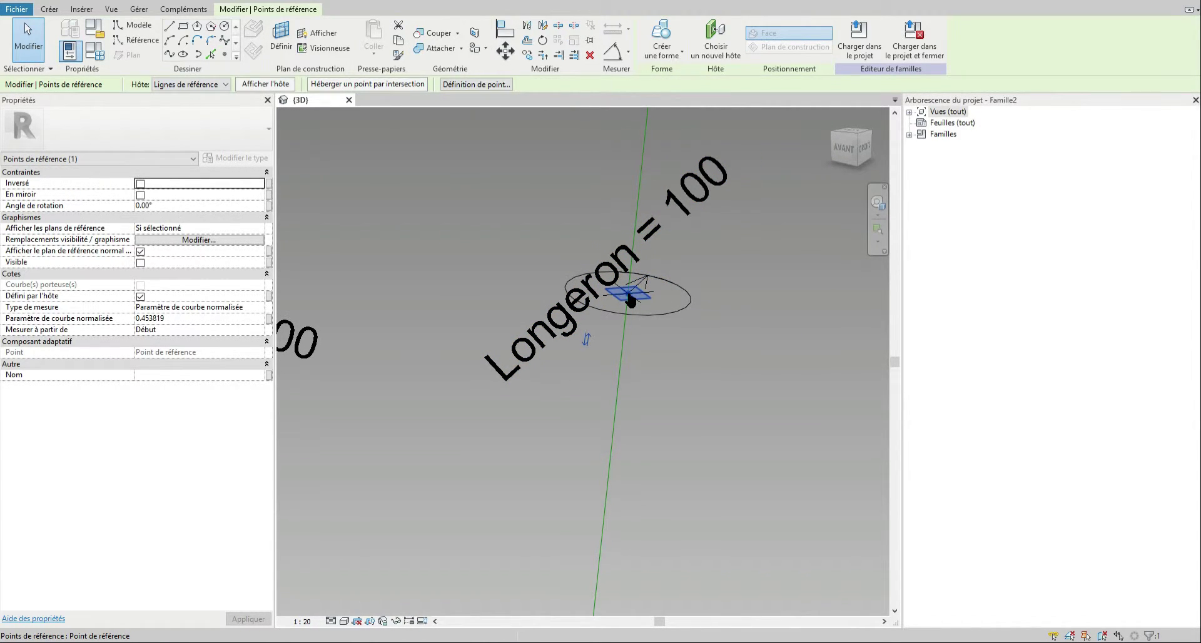
left_click(631, 301)
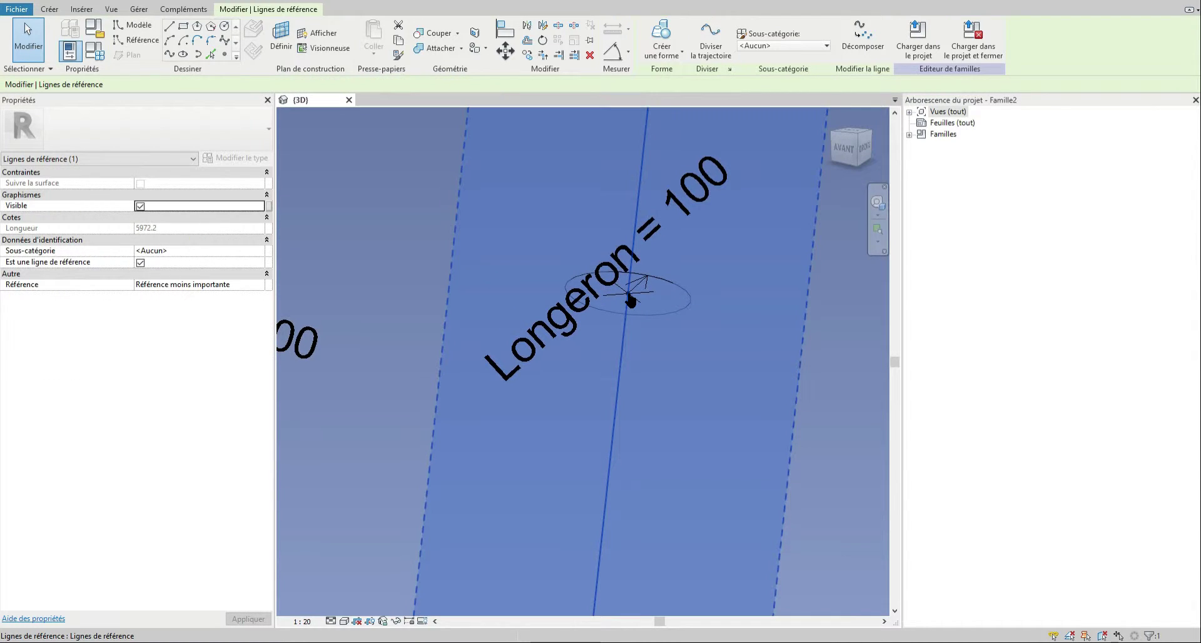
left_click(719, 359)
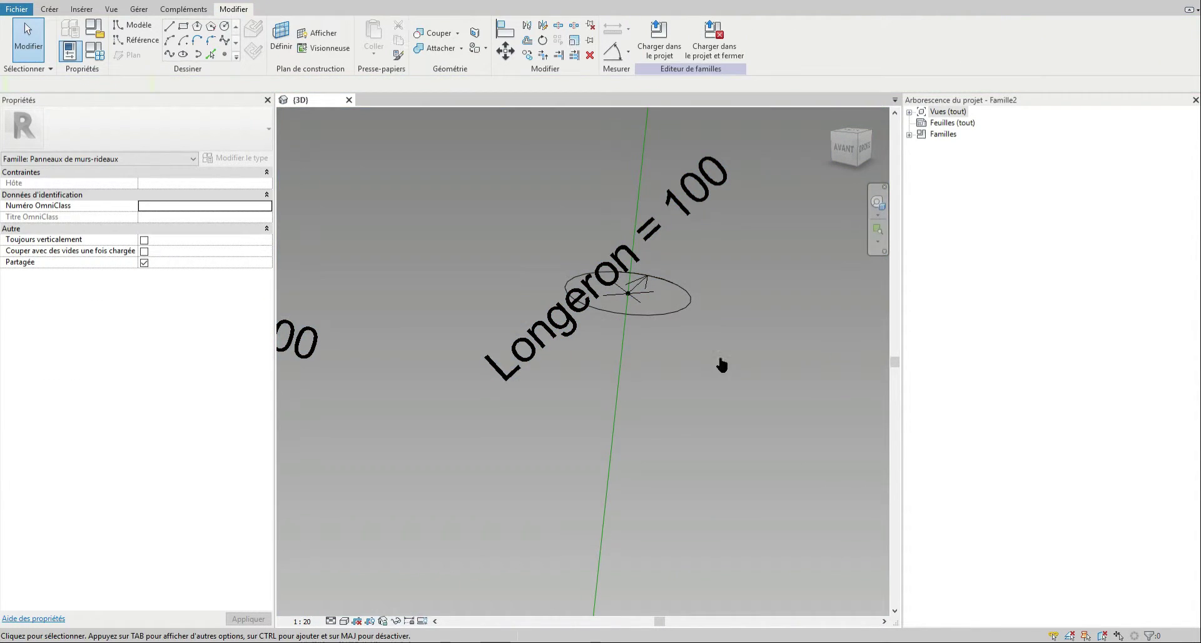
left_click(629, 300)
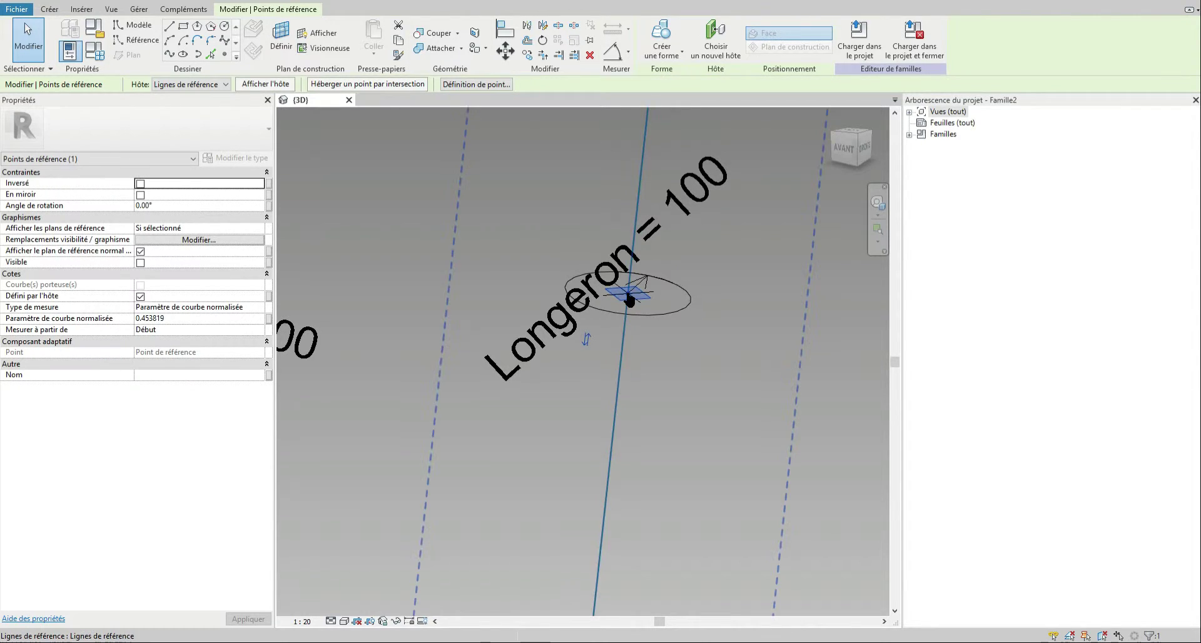
left_click(630, 300)
key("Tab")
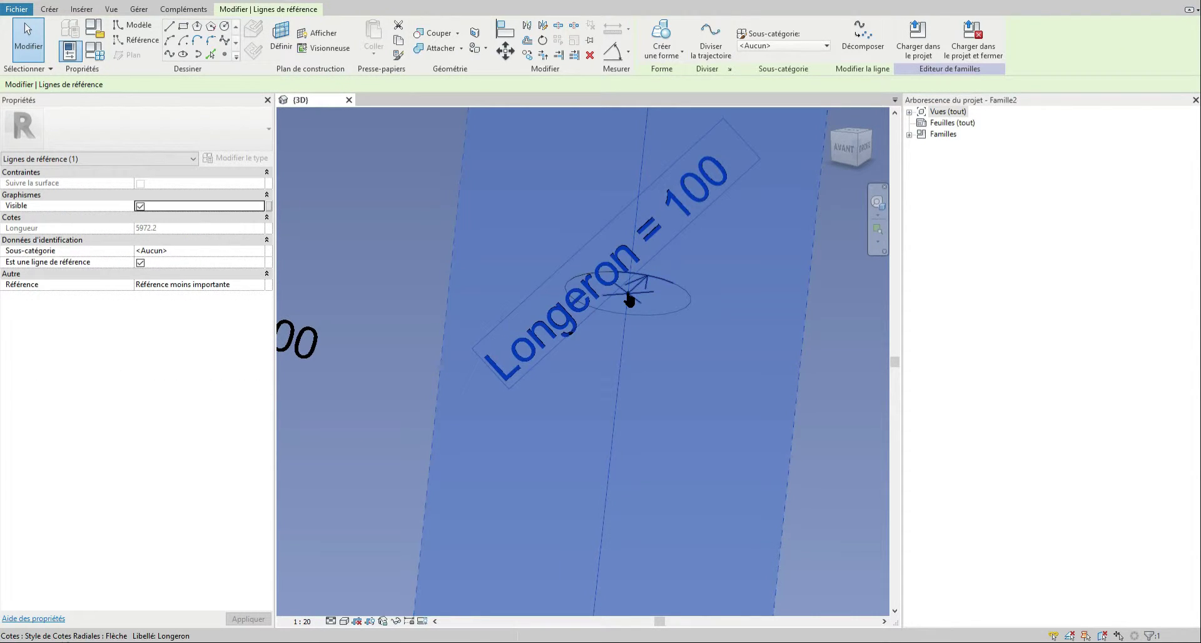
left_click(630, 300)
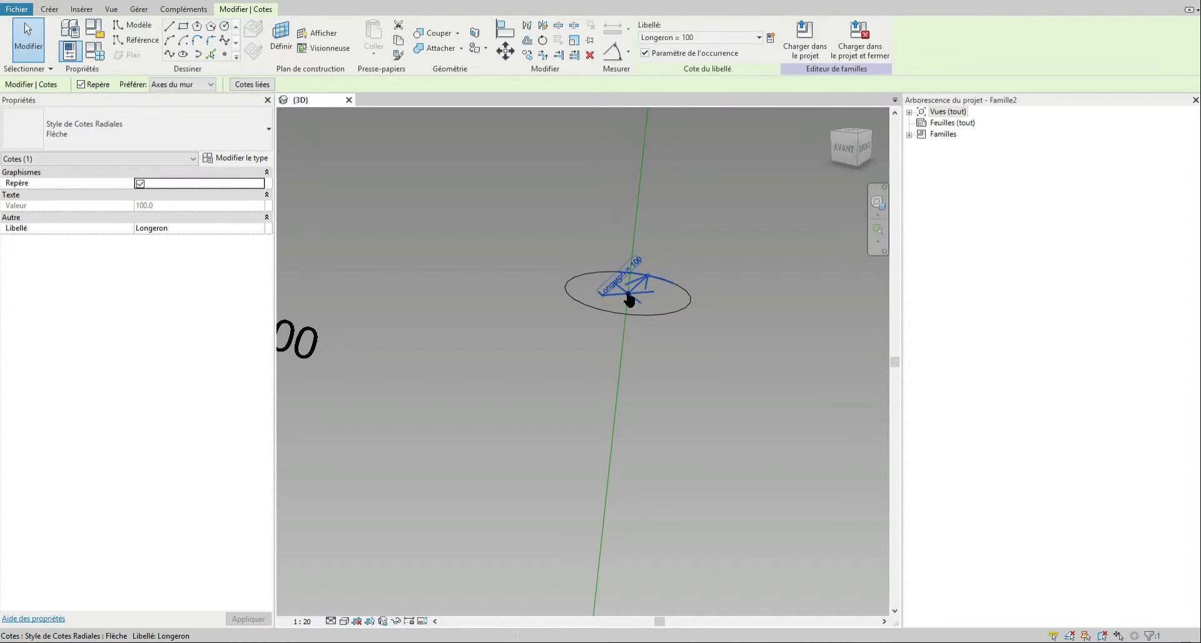
left_click(629, 299)
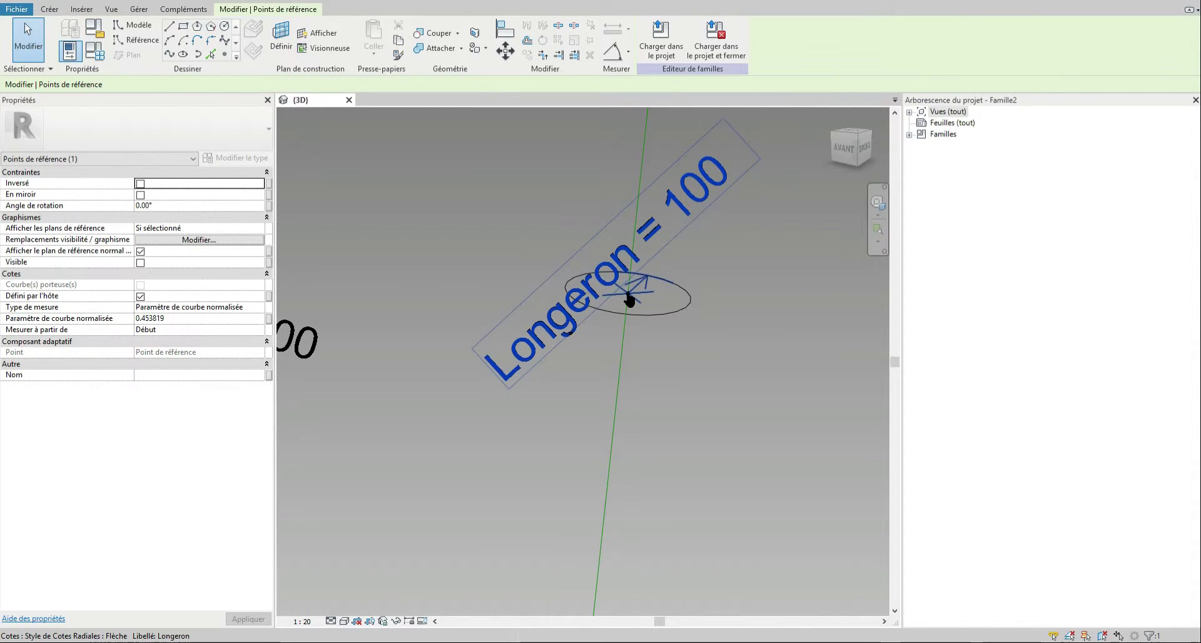
Try to copy the Longeron circle, its reference point and radius dimension down the front corner's second leg, with Constrain and Multiple enabled.
scroll(629, 300, "down", 5)
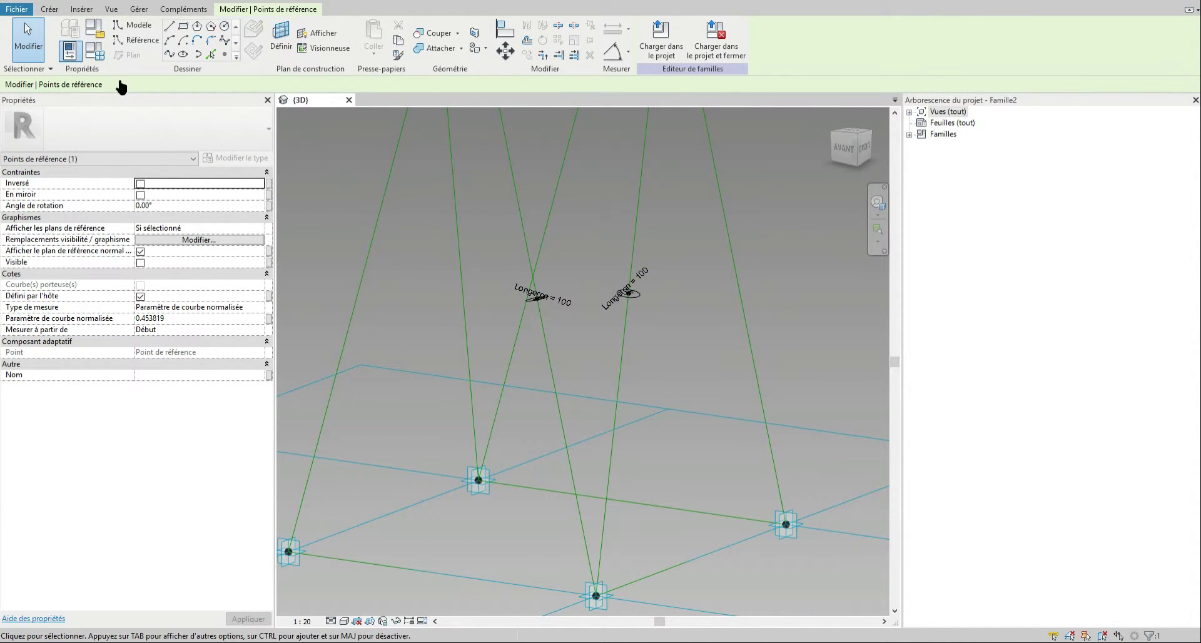
left_click(28, 39)
left_click_drag(592, 250, 697, 338)
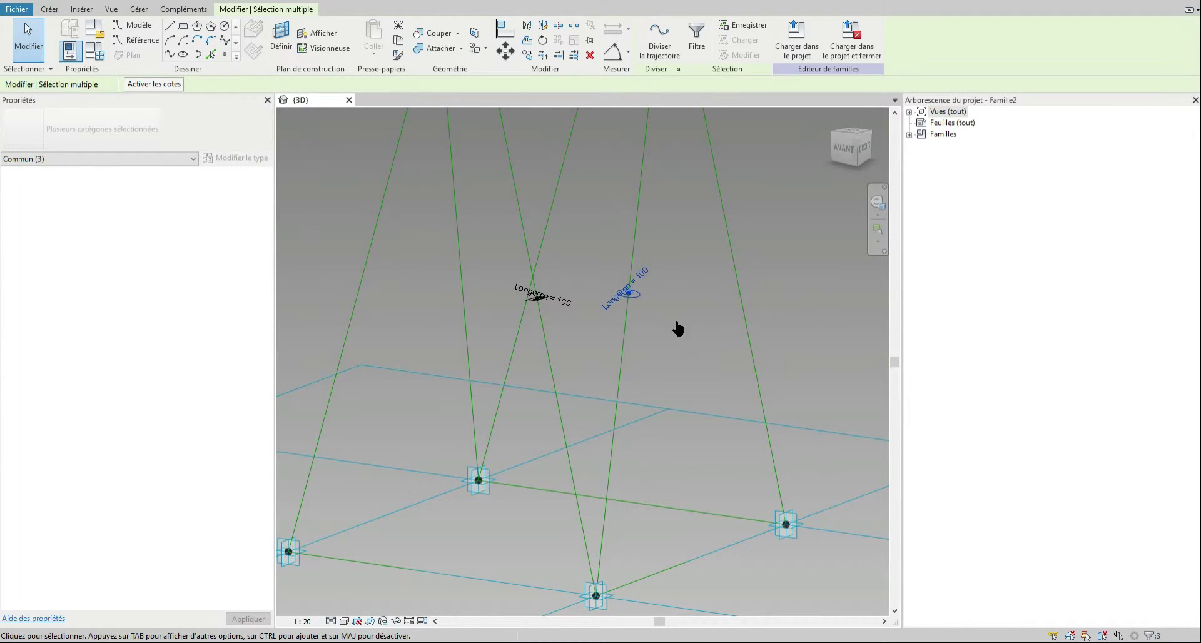
left_click(528, 54)
scroll(632, 306, "up", 2)
scroll(630, 277, "up", 2)
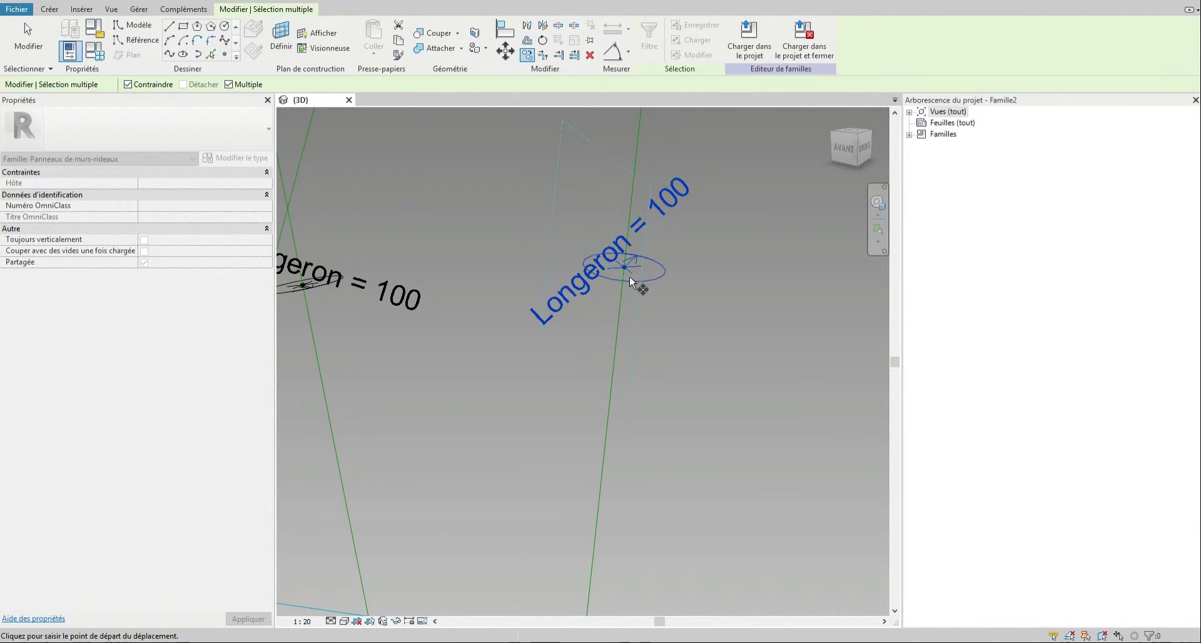
left_click(627, 274)
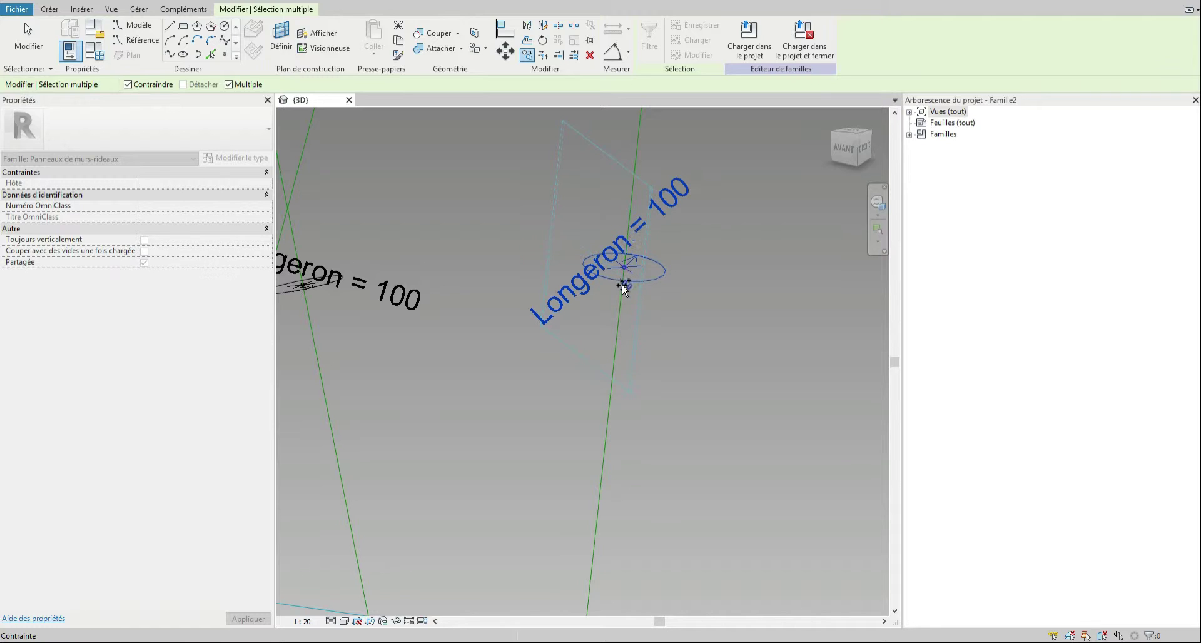
left_click(612, 395)
scroll(627, 332, "down", 2)
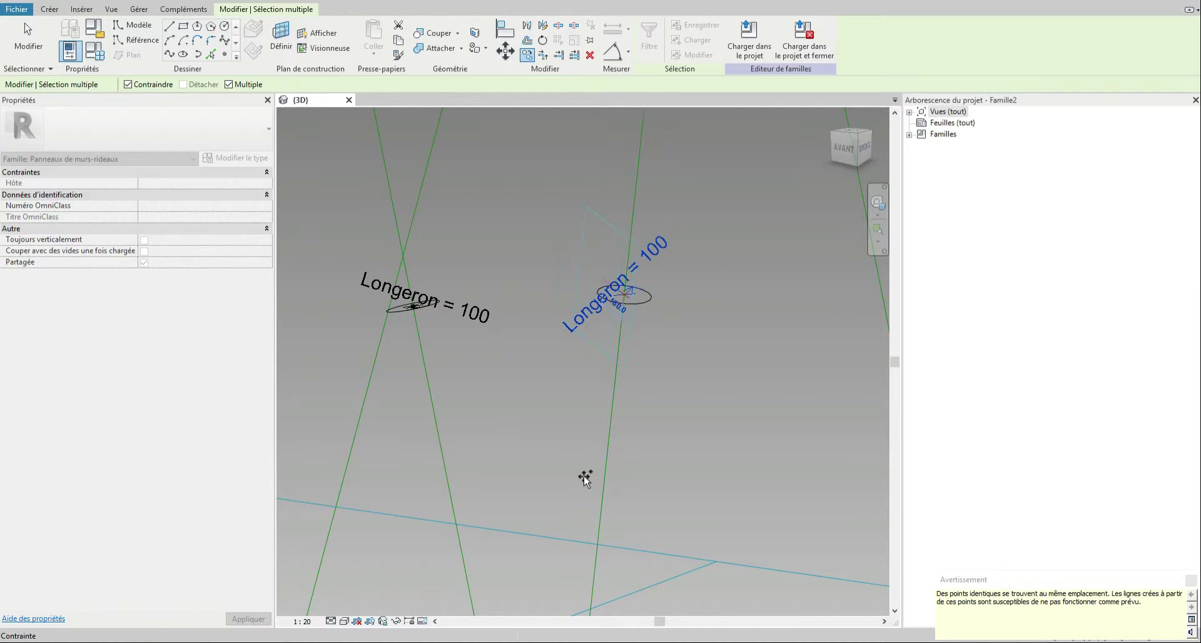
key("Escape")
key("Escape")
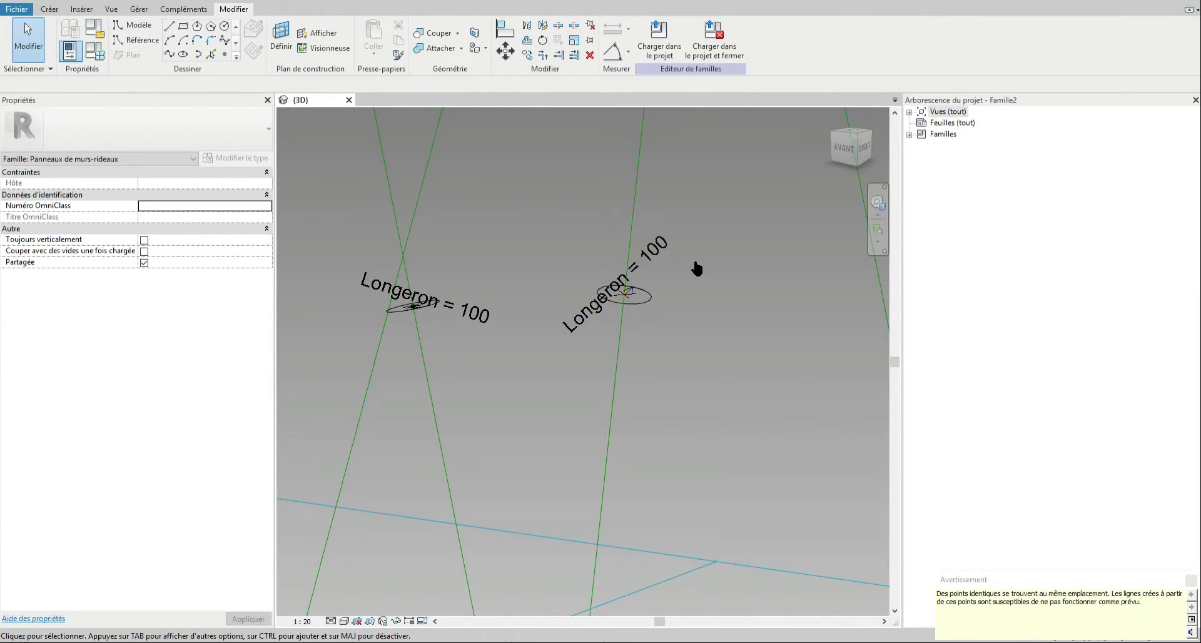
Delete the overlapping Longeron circles on the front corner's second leg, together with their reference points and radius dimensions.
scroll(655, 286, "down", 2)
left_click_drag(681, 326, 707, 336)
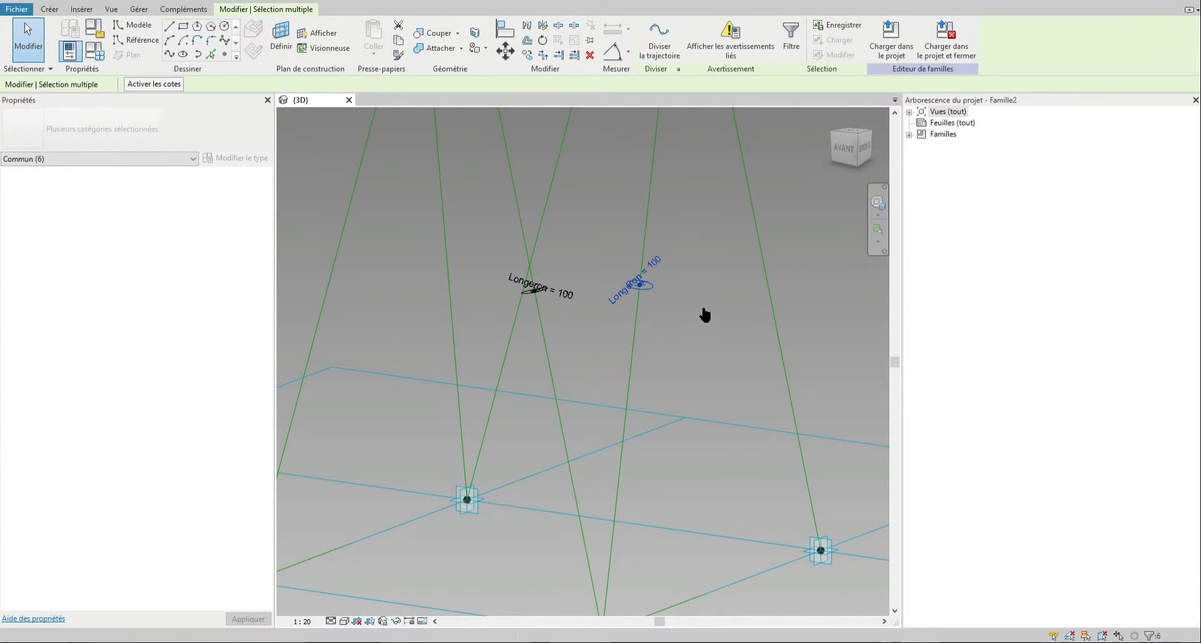
key("Delete")
Select the remaining Longeron circle on the adjoining leg, including its reference point and radius dimension.
scroll(692, 292, "down", 2)
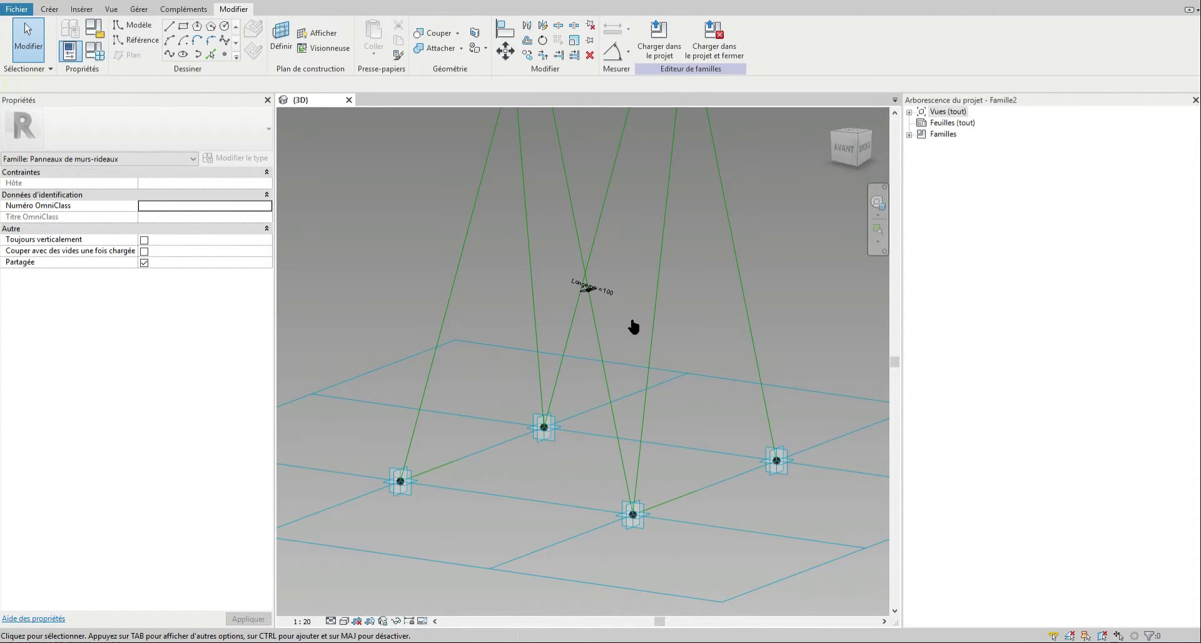
middle_click_drag(726, 302, 591, 390, "shift")
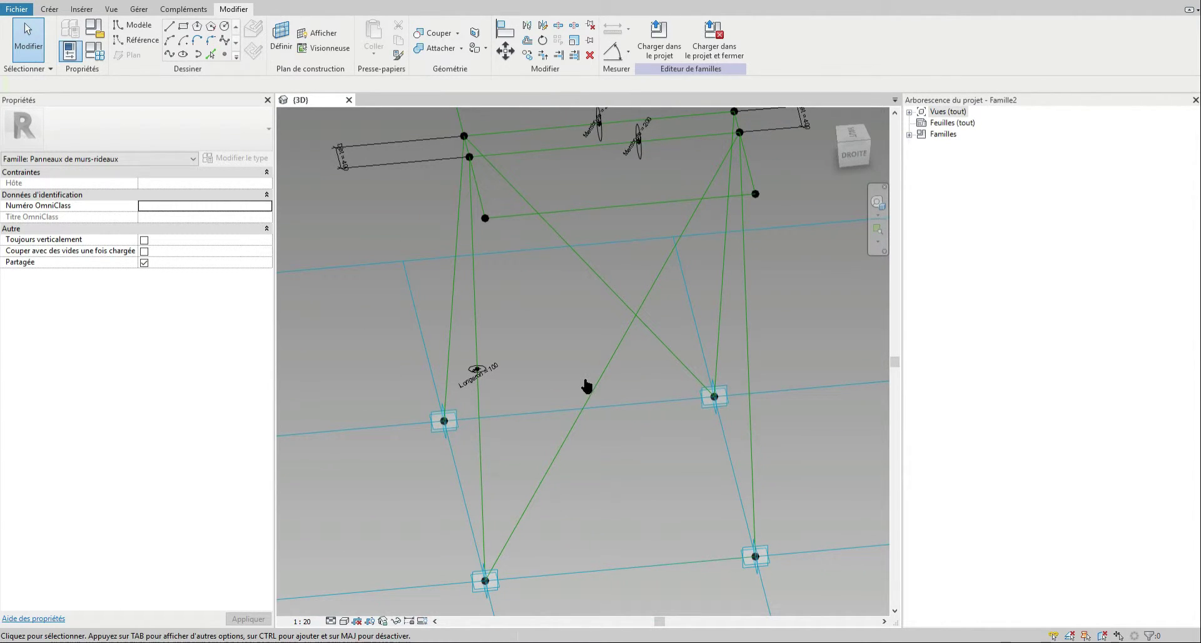
left_click_drag(442, 329, 520, 412)
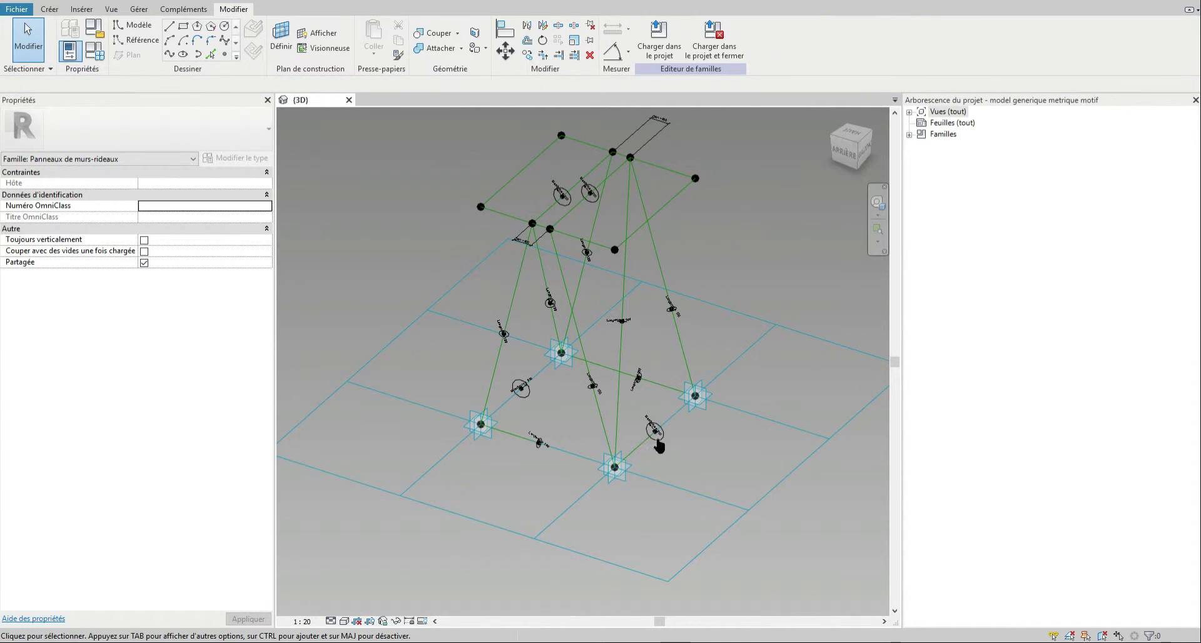
Create a solid form from the Membrure circle and its host reference line between the front and right base corners.
middle_click_drag(692, 370, 1076, 263, "shift")
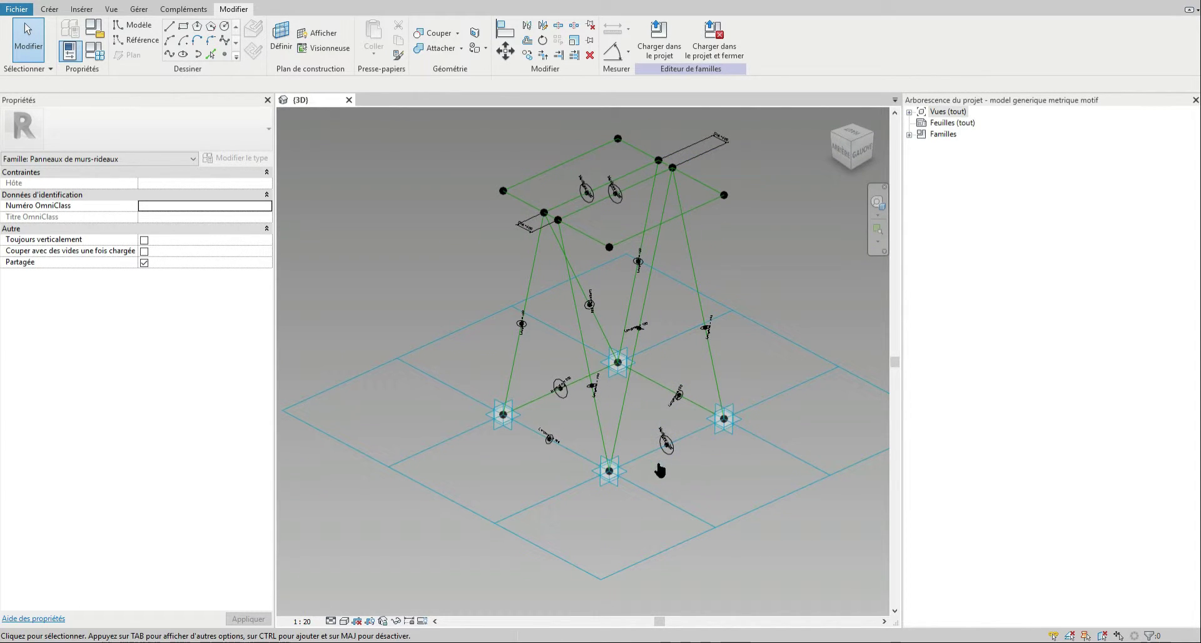
scroll(717, 465, "up", 3)
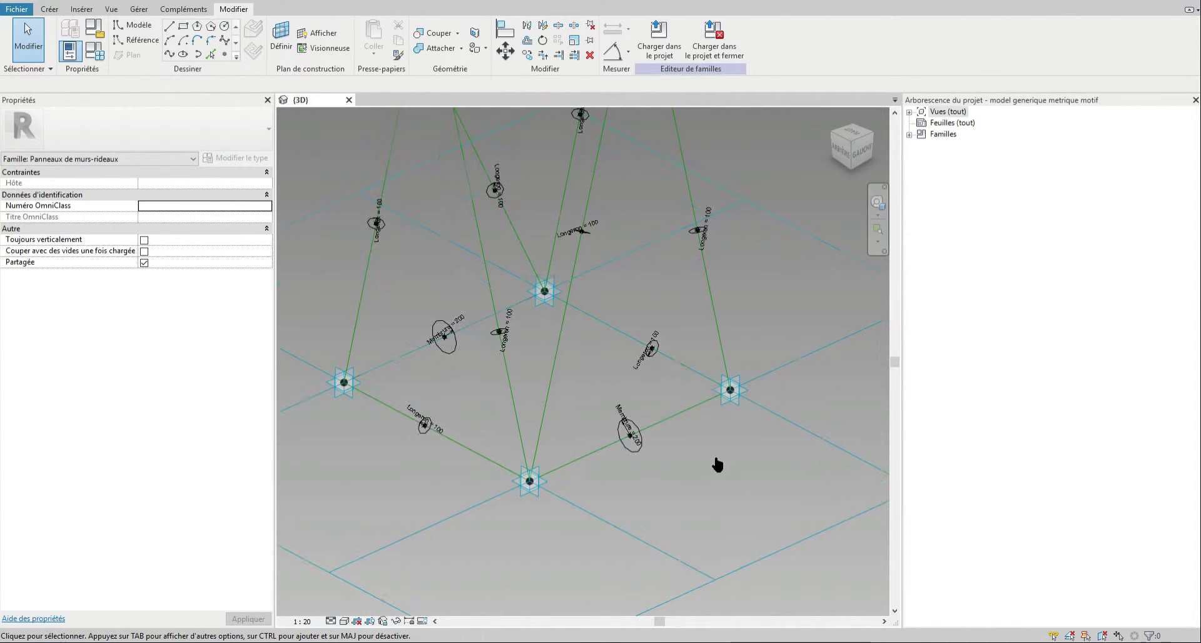
left_click(600, 459)
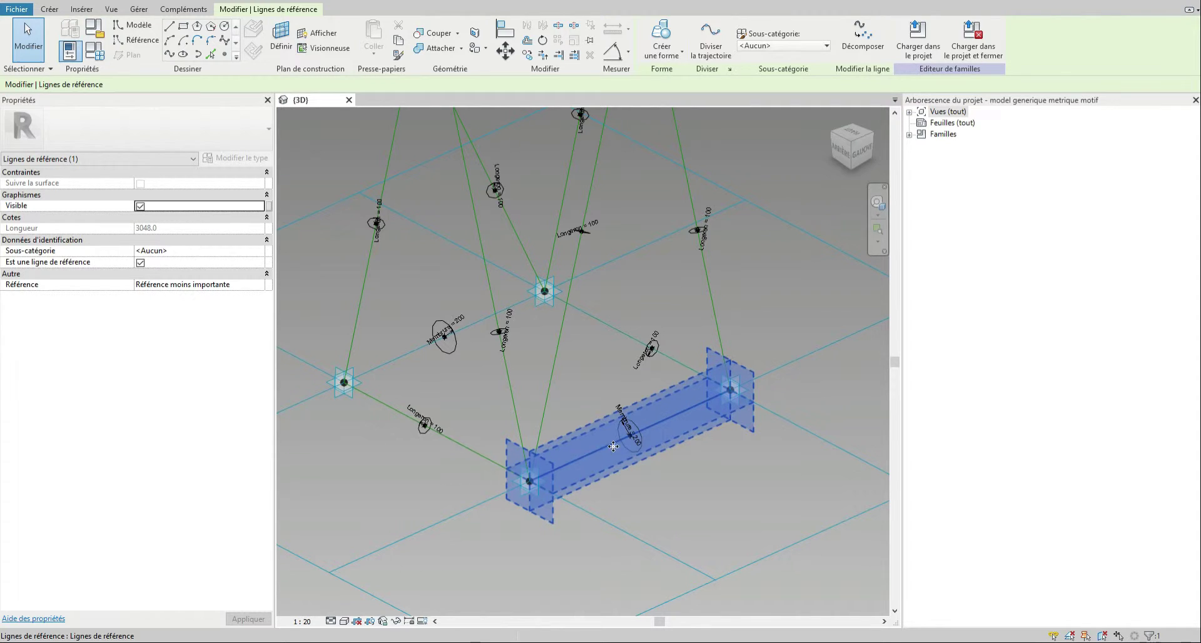
left_click(636, 424, "ctrl")
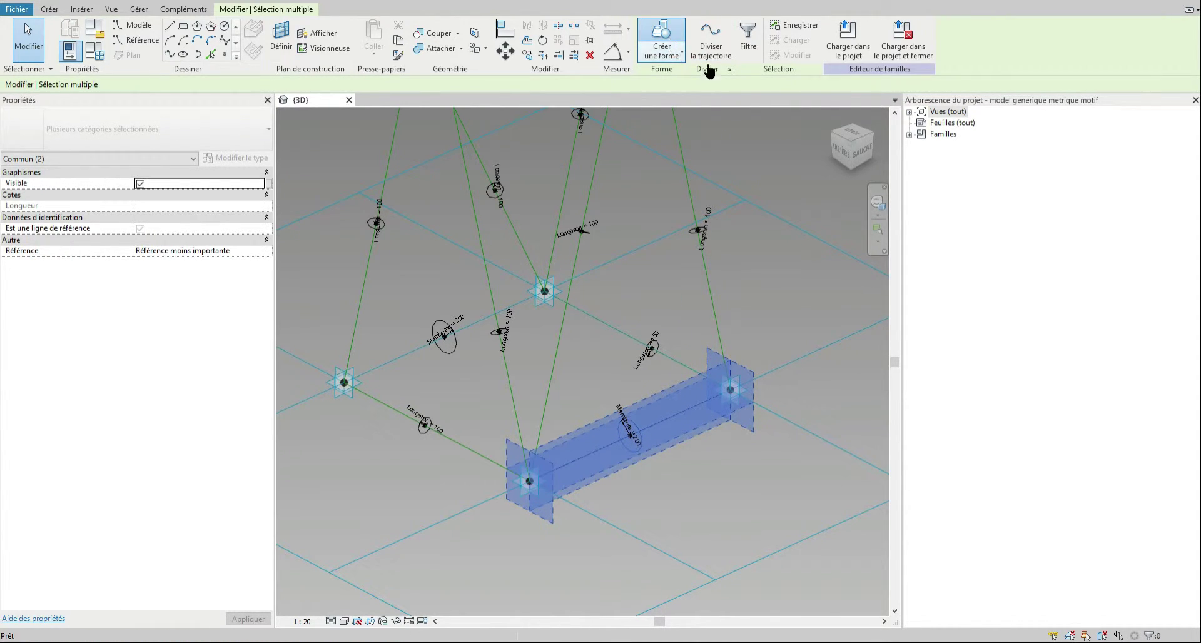
left_click(662, 37)
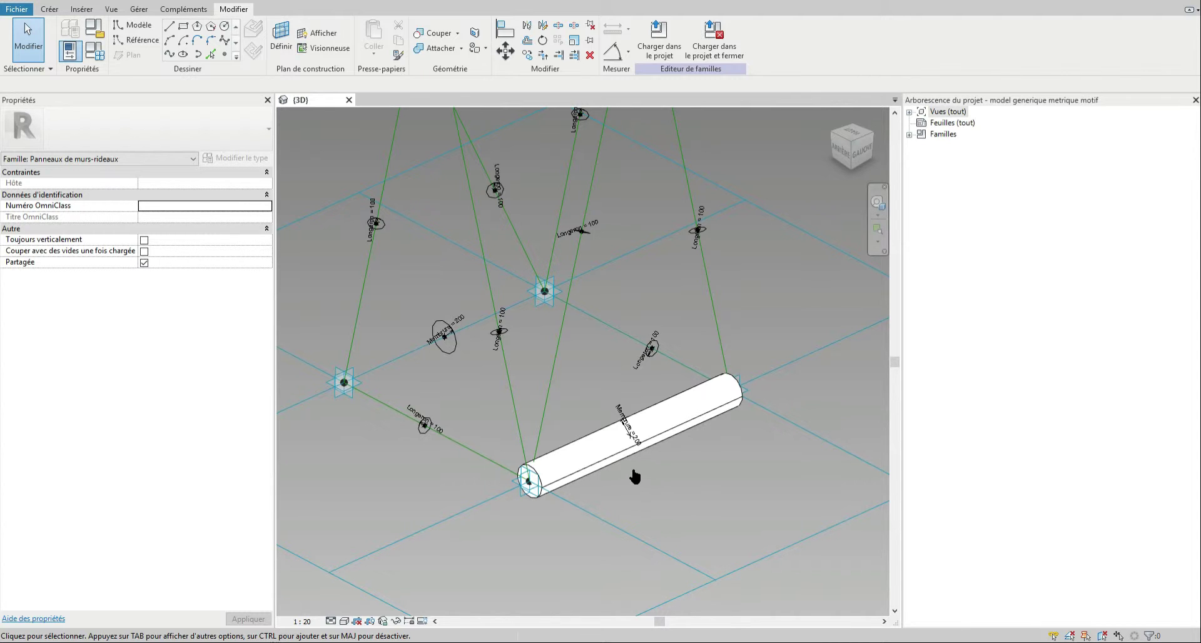
mouse_move(636, 477)
middle_mouse_down("shift")
mouse_move(777, 418)
mouse_move(695, 483)
mouse_move(644, 486)
middle_mouse_up("shift")
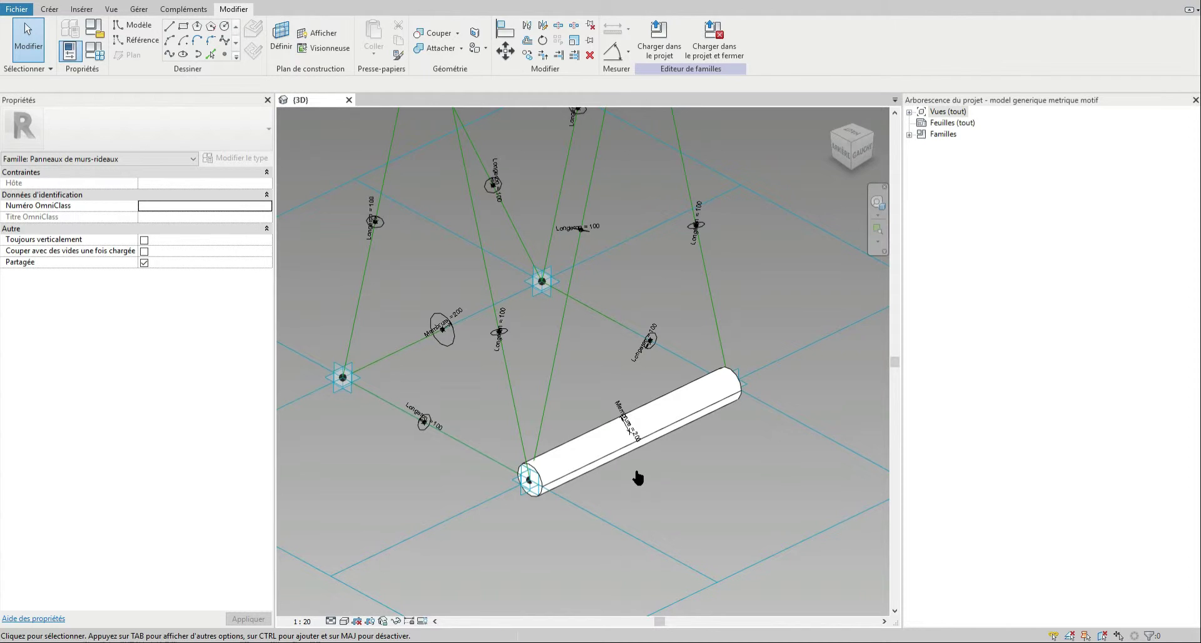
scroll(639, 483, "down", 2)
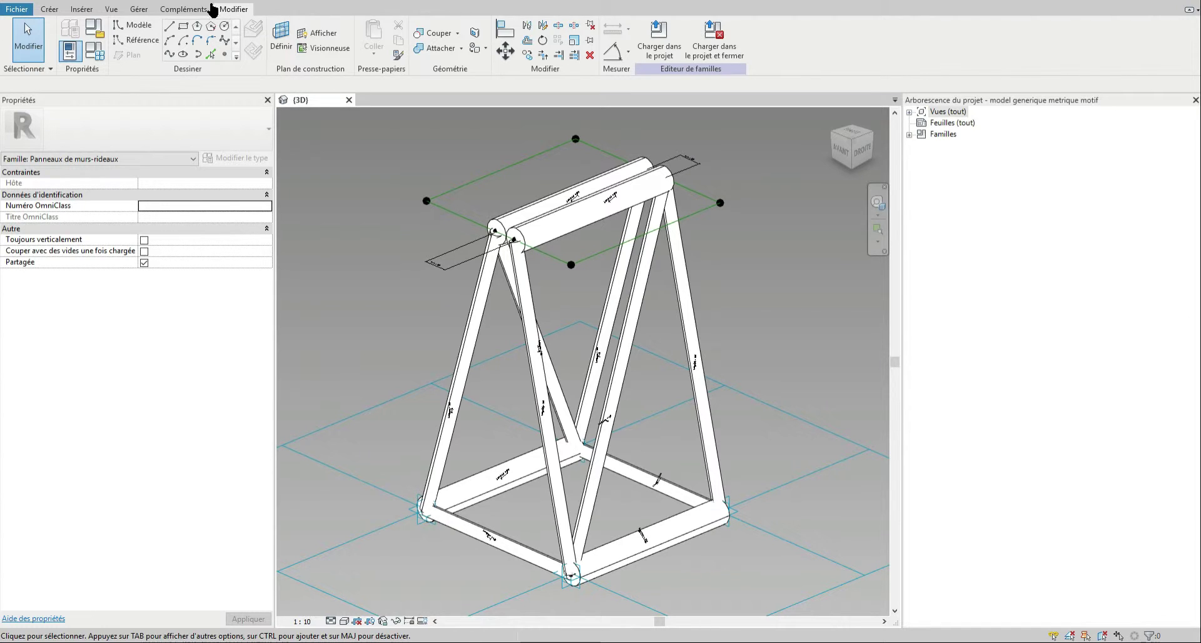
Review the truss family's Dist, Hauteur, Longeron, Membrure and Milieu parameters and the Dist formula, leaving the values unedited.
left_click(94, 50)
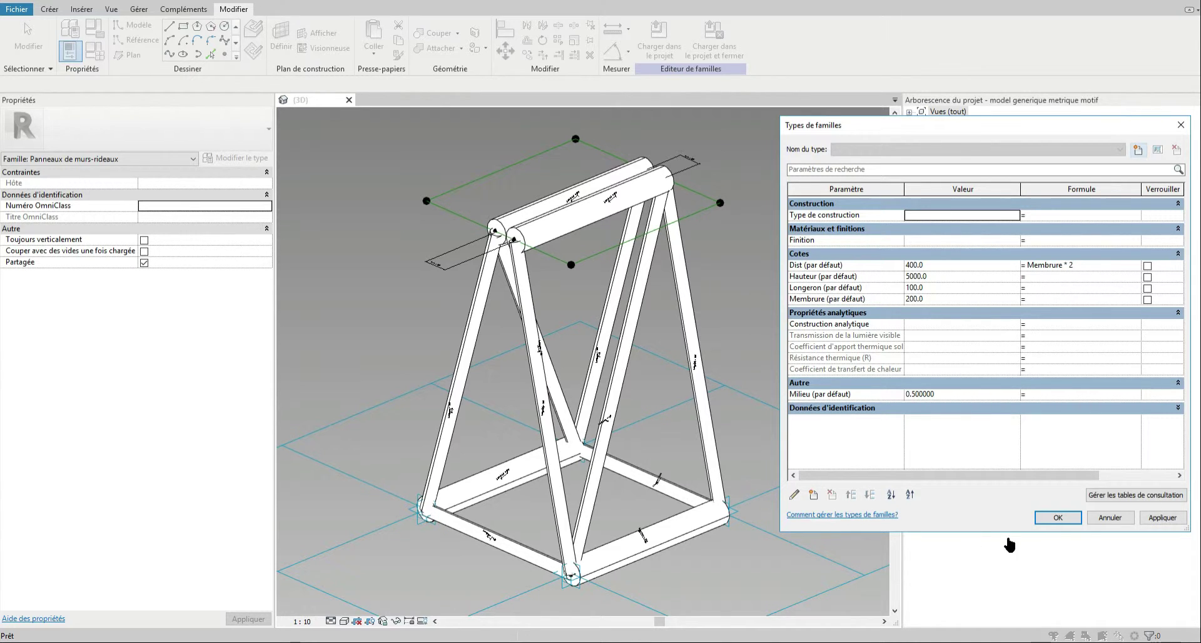
left_click(1087, 522)
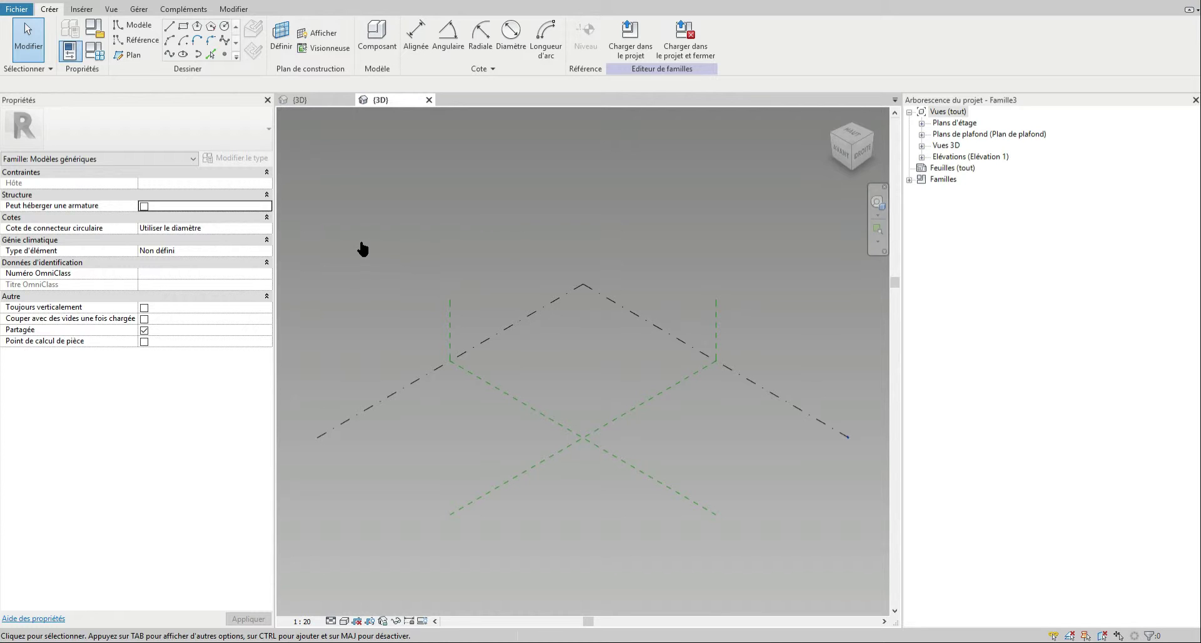
In the generic model family, set the arched divided surface to 1 U grid division and 20 V grid divisions.
left_click(313, 100)
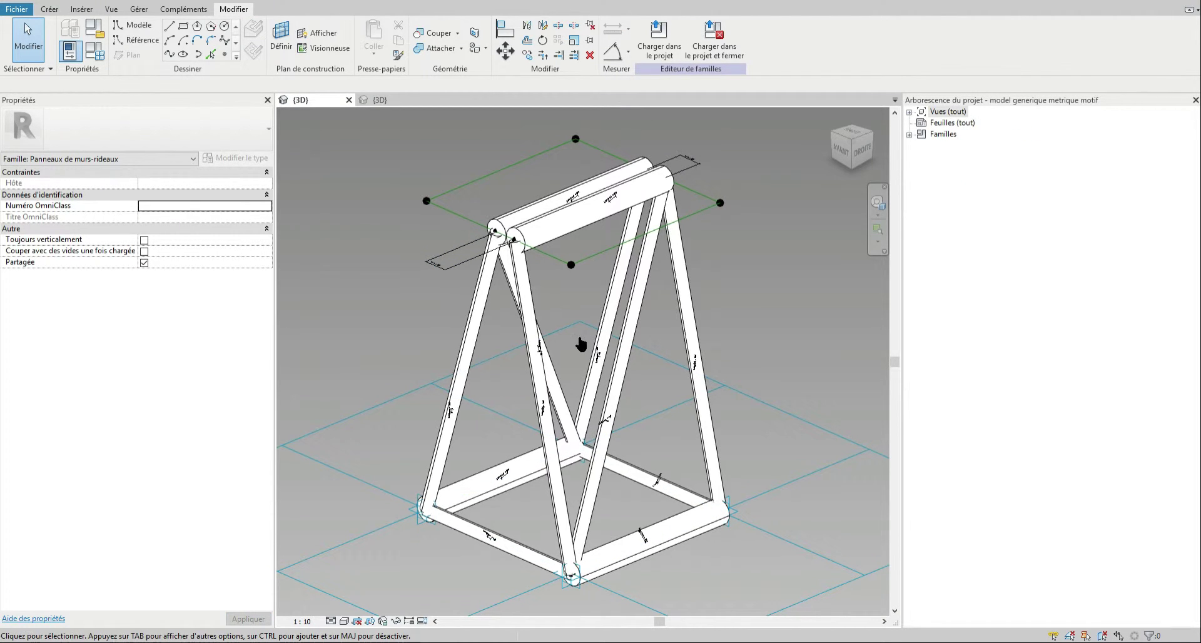
left_click(370, 103)
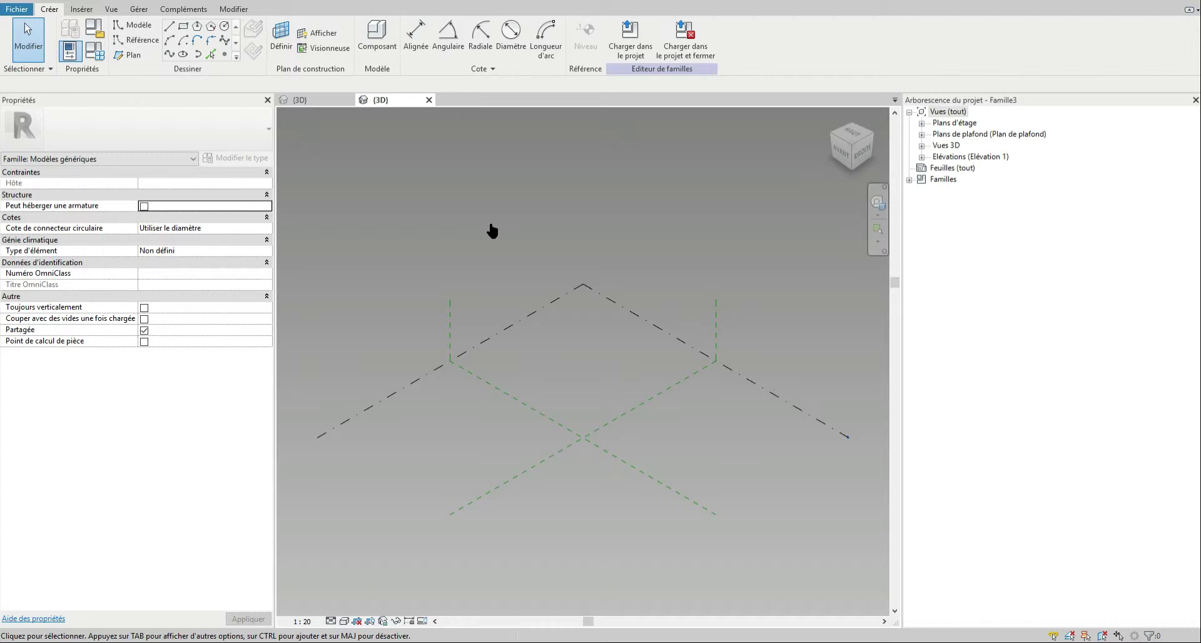
key("ctrl+z")
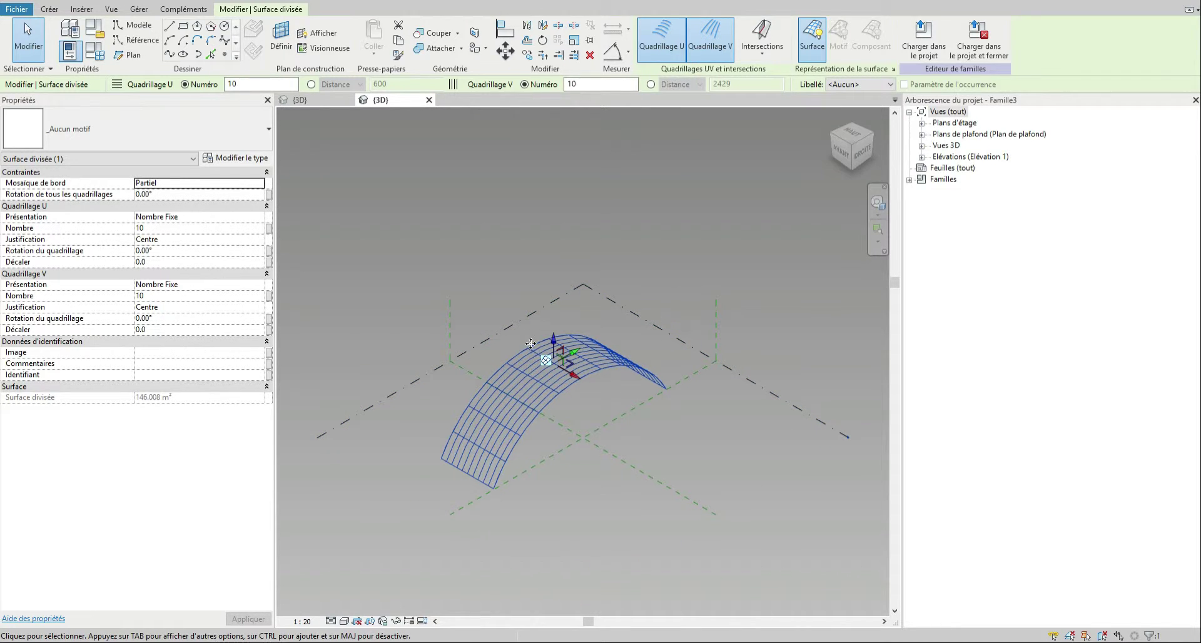
left_click(600, 85)
type("20")
double_click(236, 84)
type("1")
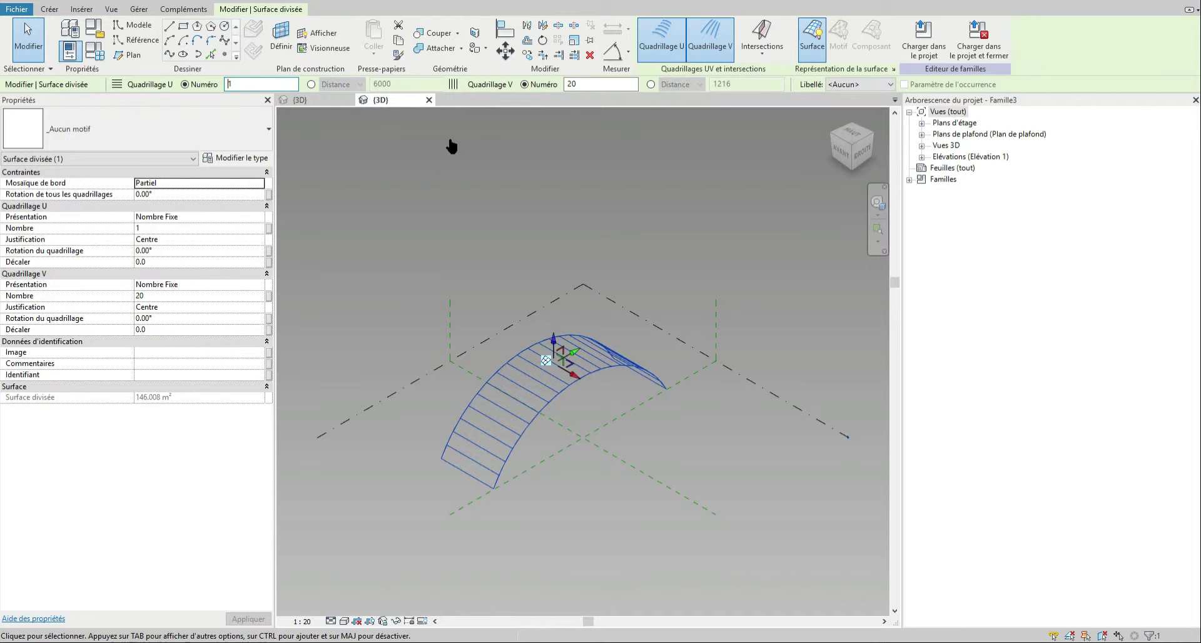
left_click(626, 82)
Narrow the arched surface by moving its rear curved edge towards the front curved edge.
left_click(525, 359)
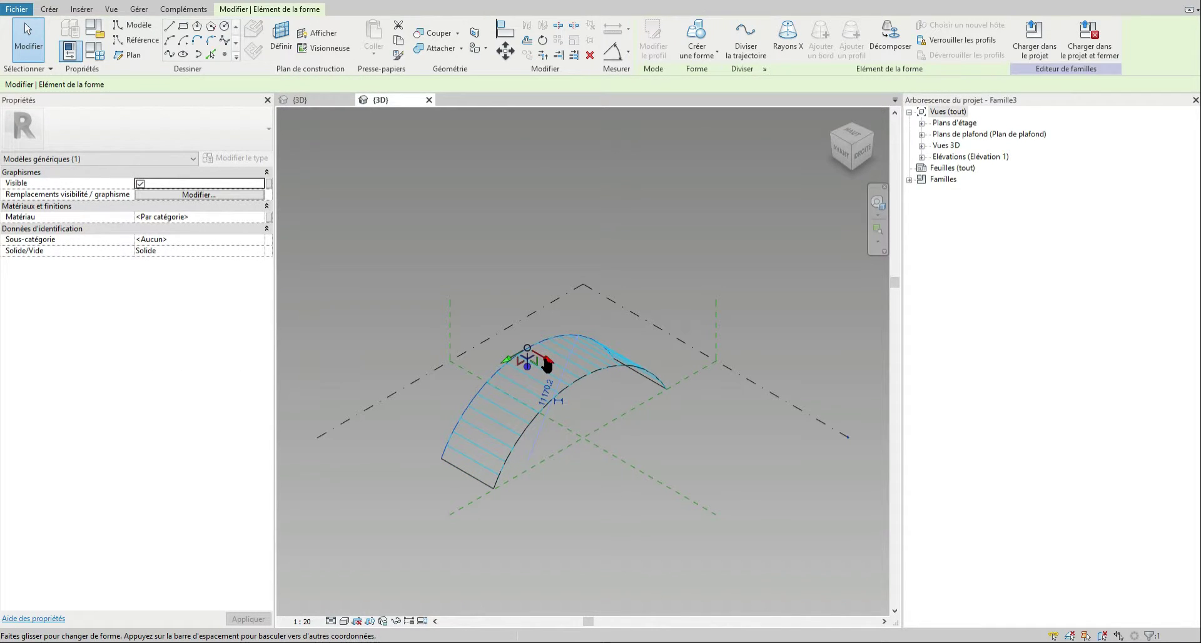
left_click_drag(539, 361, 571, 383)
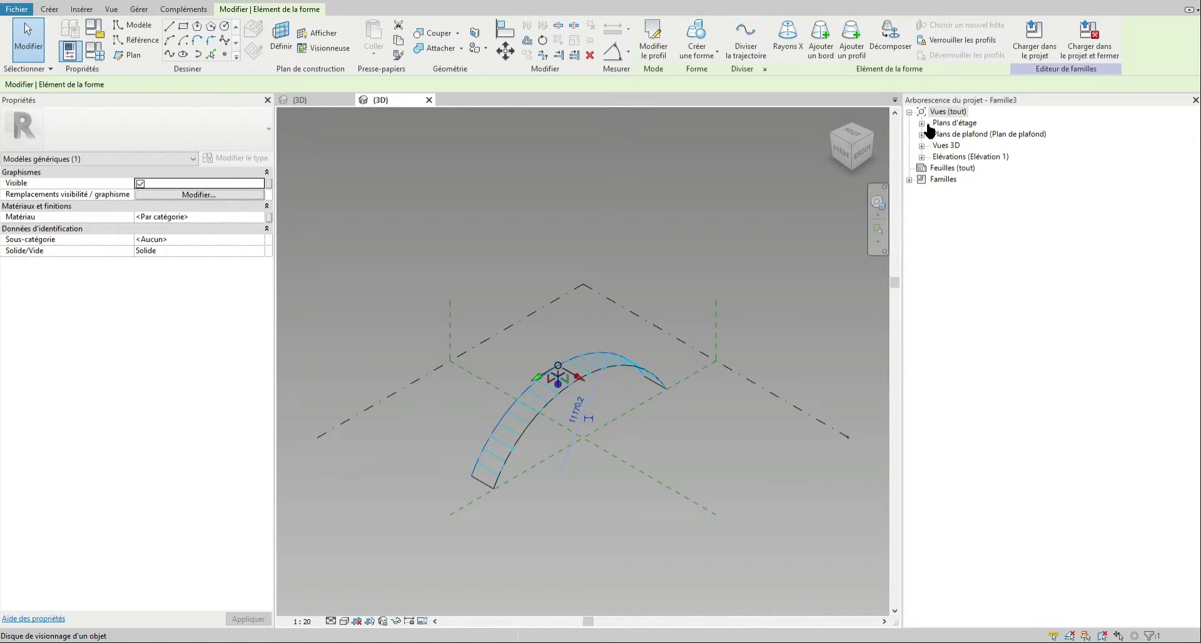
Switch the 3D view to perspective, frame the whole arched surface and clear the selection.
right_click(854, 146)
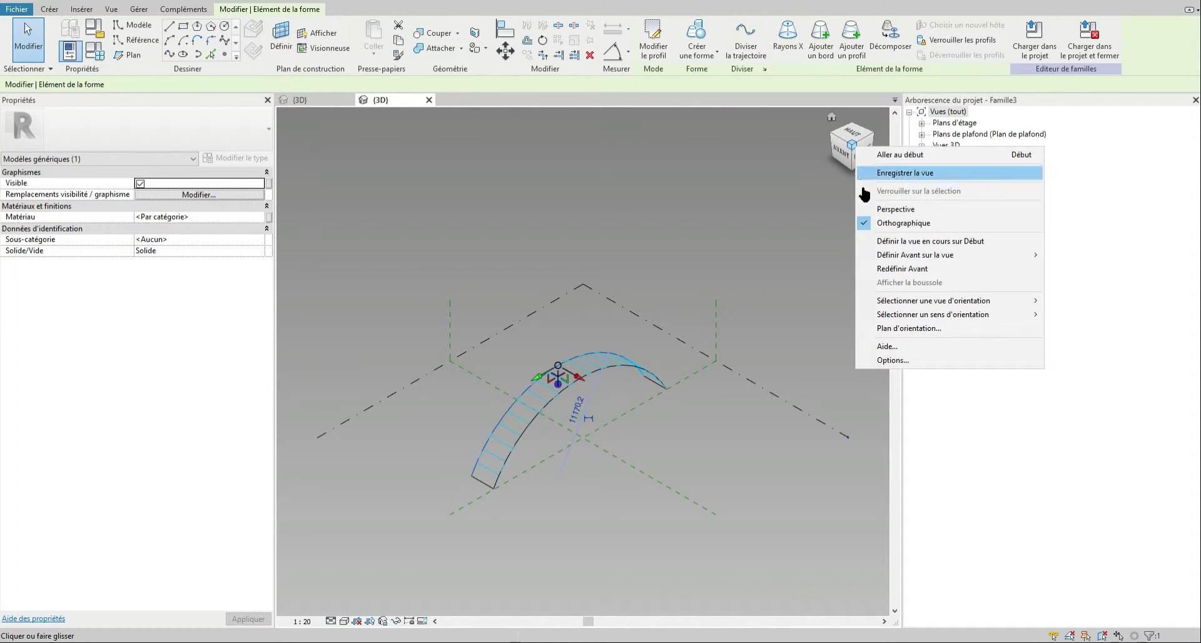
left_click(896, 211)
middle_click_drag(766, 295, 714, 365, "shift")
scroll(734, 307, "down", 5)
scroll(692, 308, "up", 3)
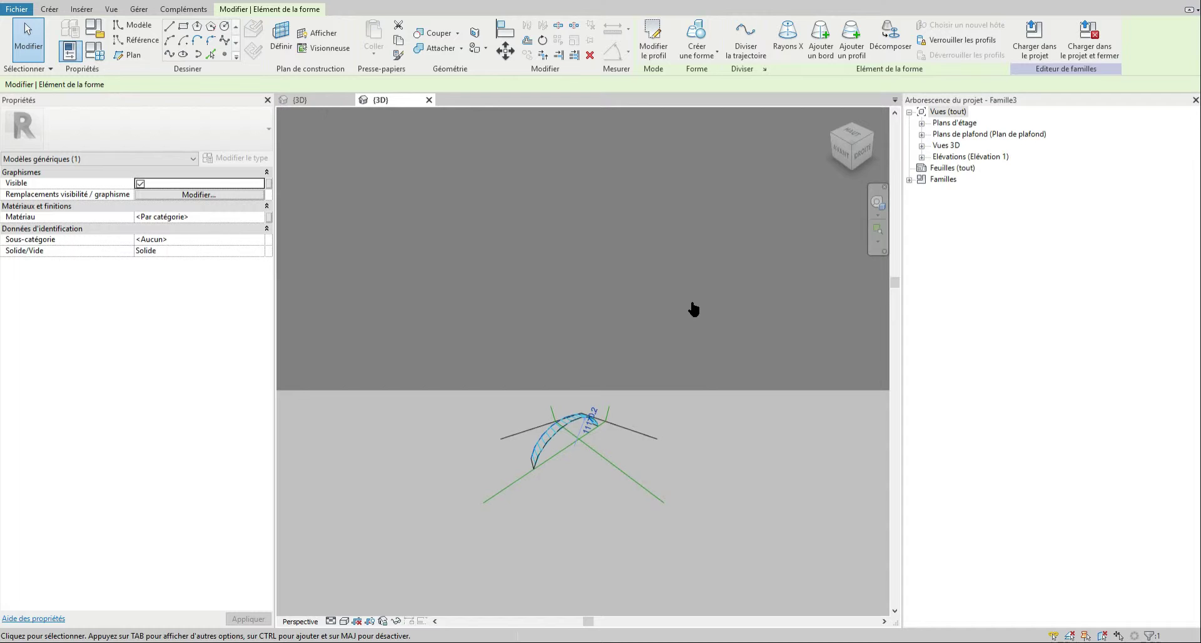
middle_click_drag(647, 415, 599, 482)
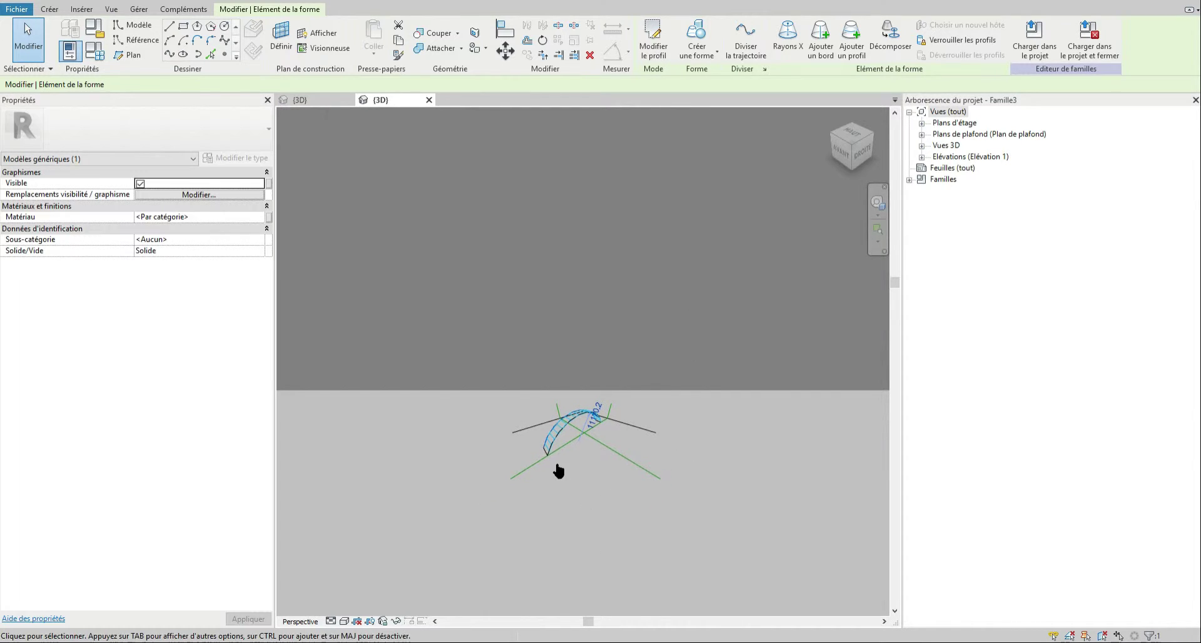
scroll(582, 440, "up", 2)
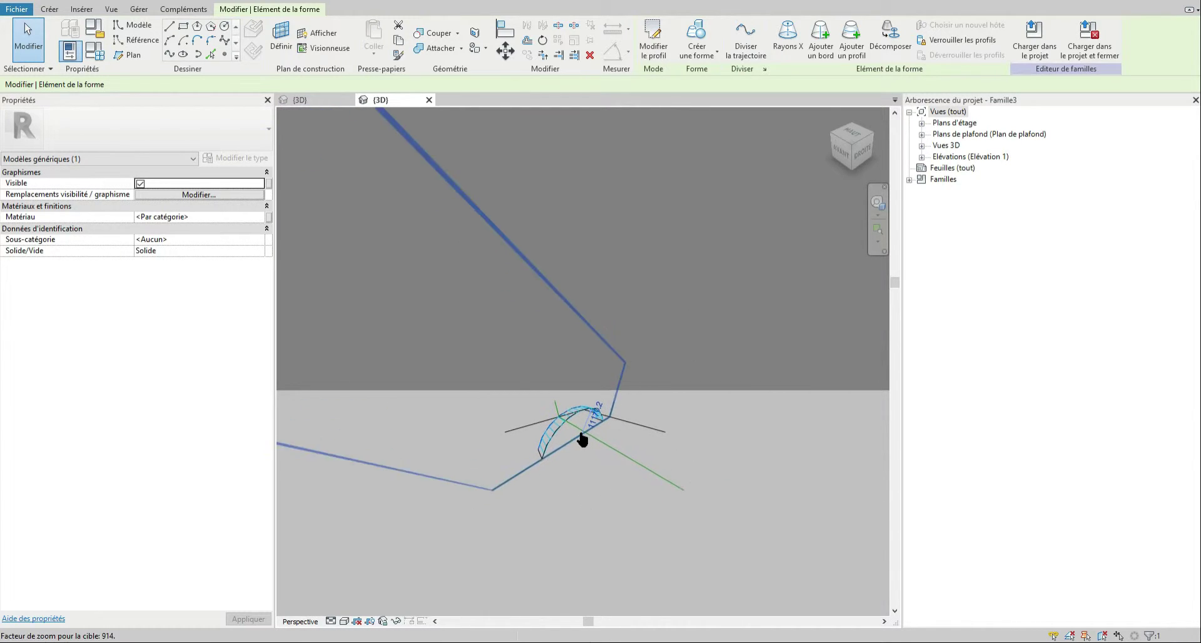
left_click(852, 145)
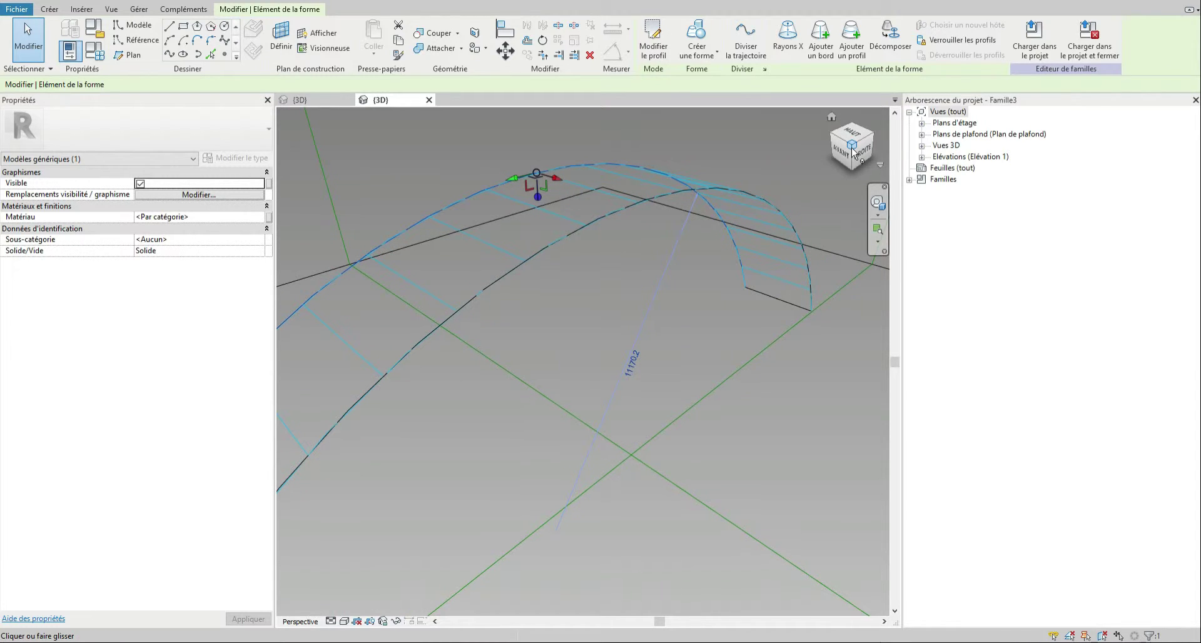
scroll(635, 383, "down", 6)
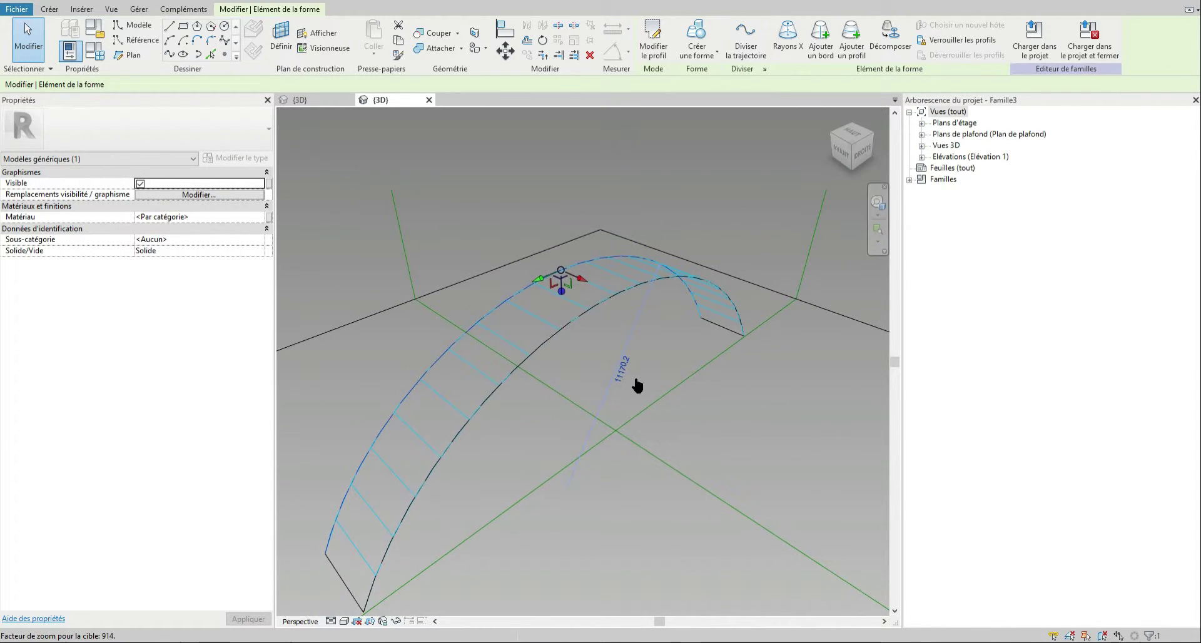
scroll(641, 382, "down", 2)
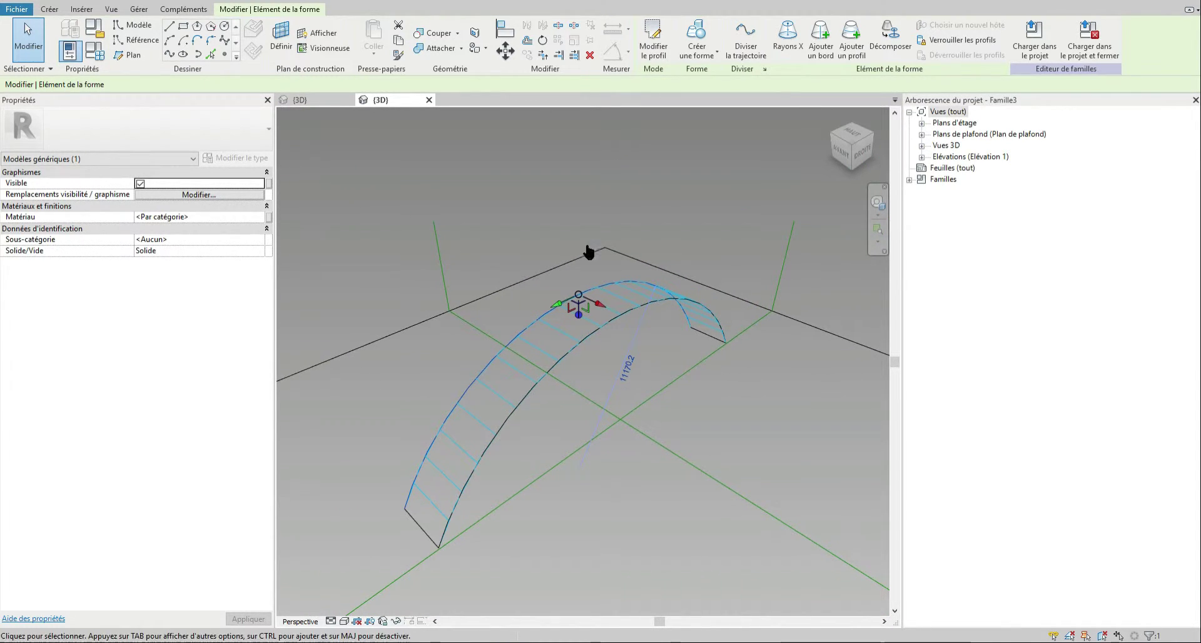
left_click(584, 220)
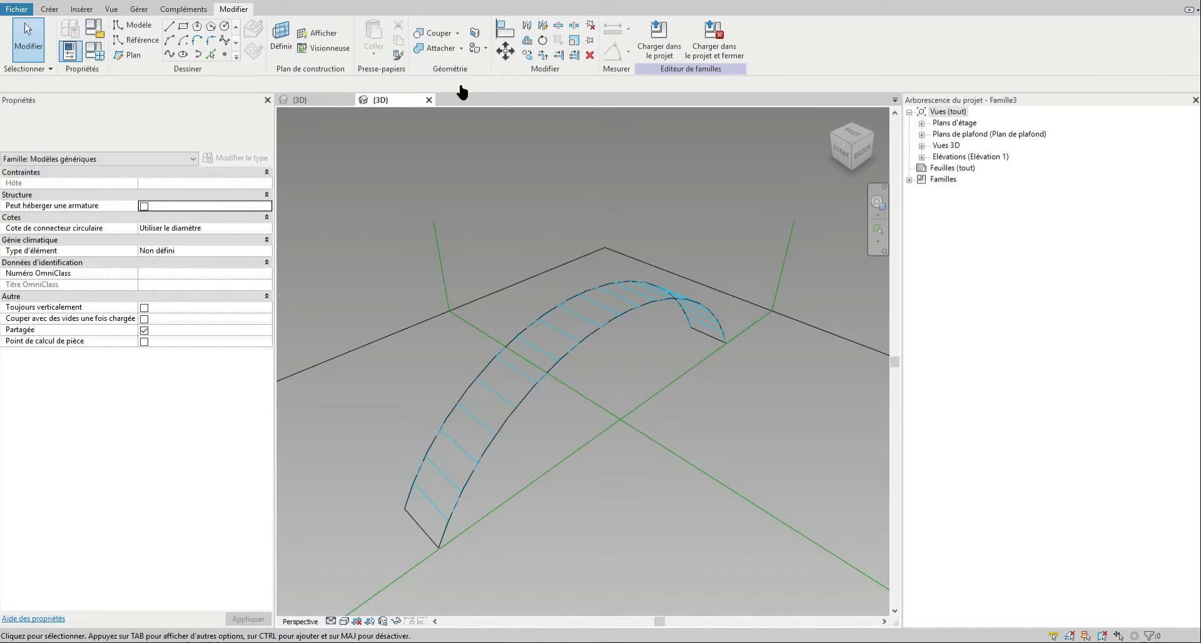
Load the curtain panel truss family into the generic model family that contains the arched divided surface.
left_click(341, 102)
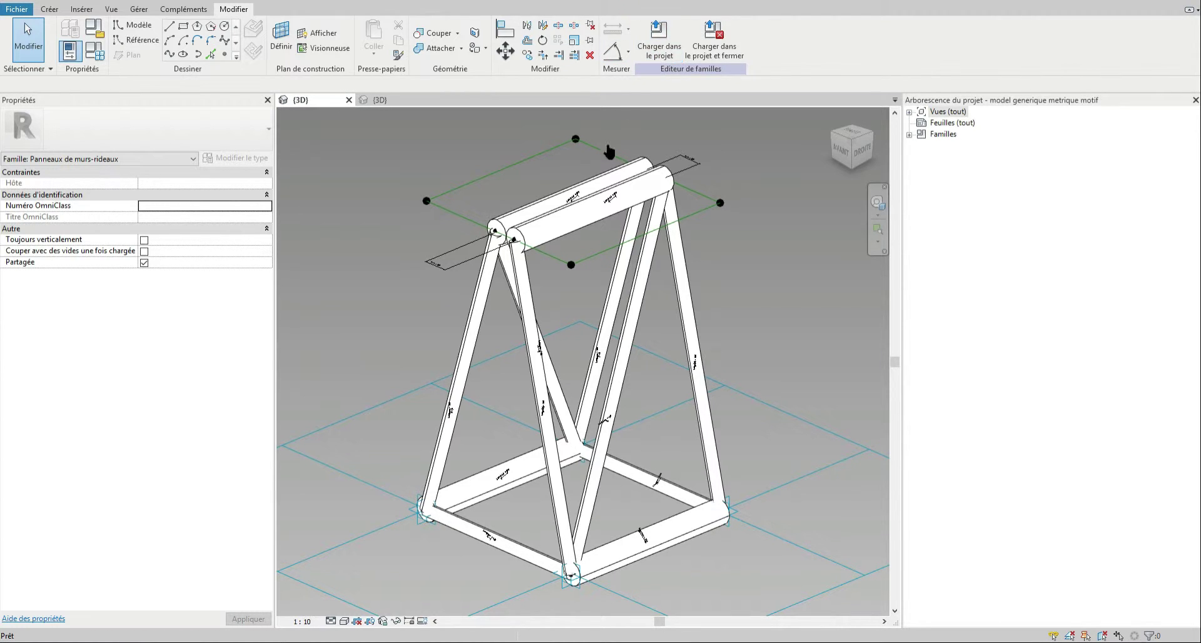
left_click(360, 426)
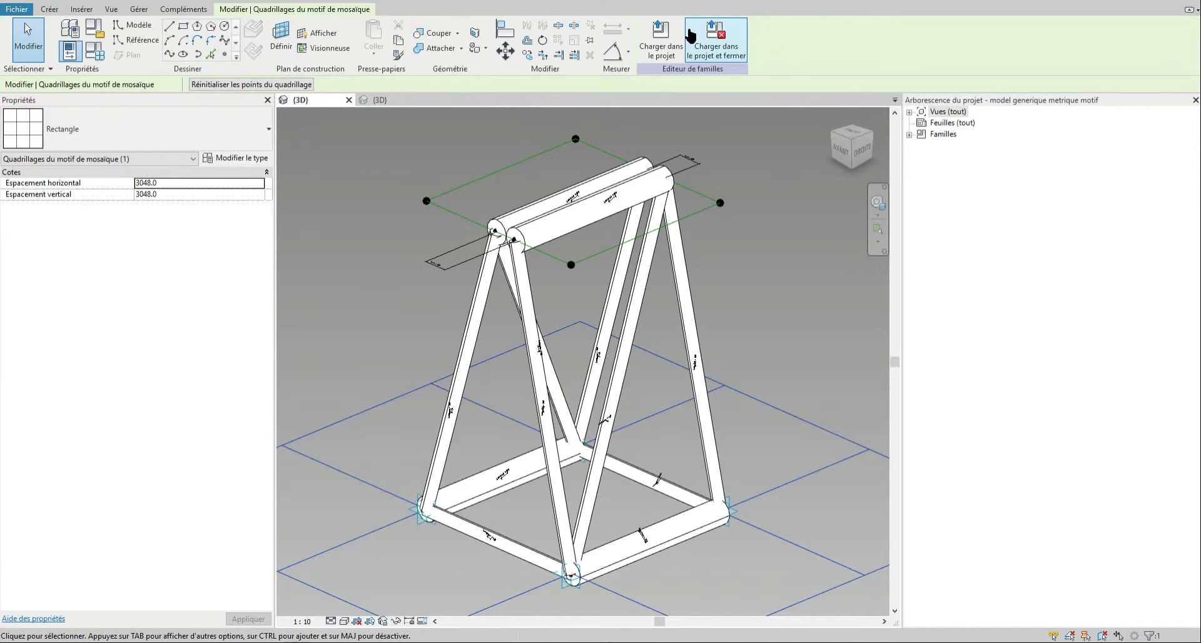
left_click(662, 43)
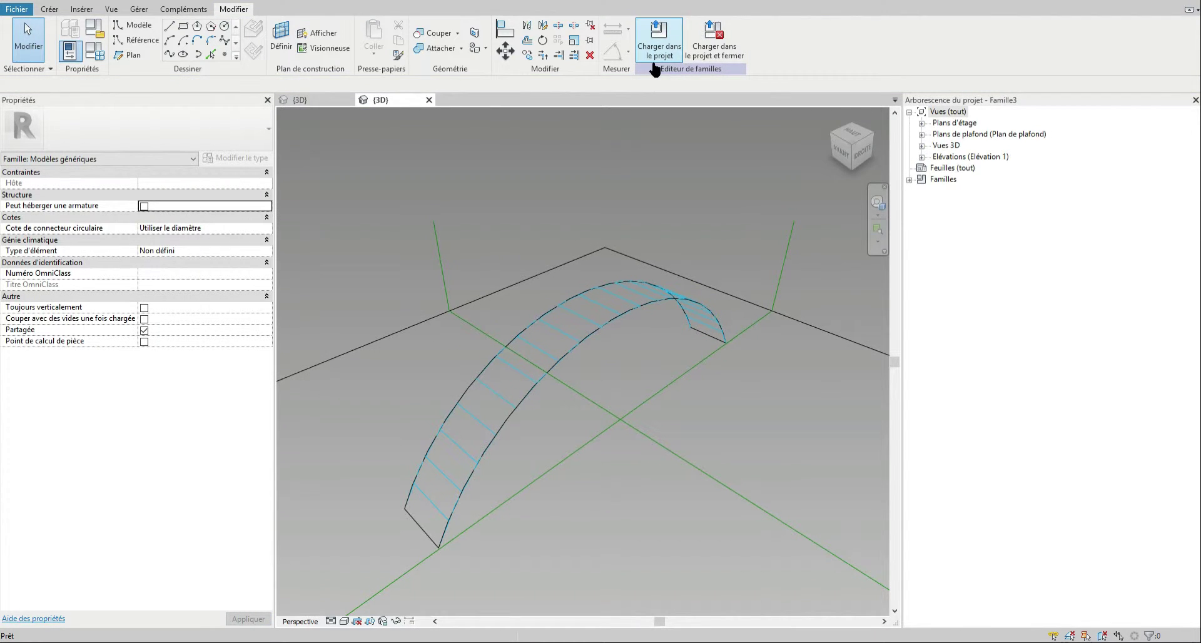
Apply the rectangular "model generique metrique motif" panel to the arched divided surface and clear the selection.
left_click(595, 291)
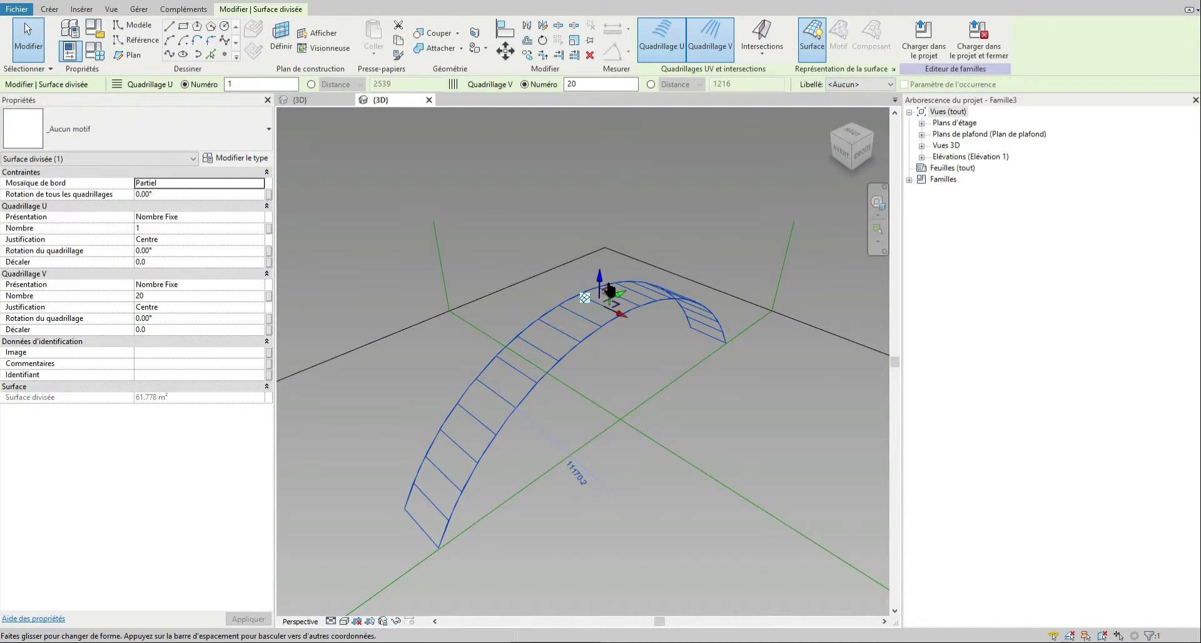
left_click(164, 155)
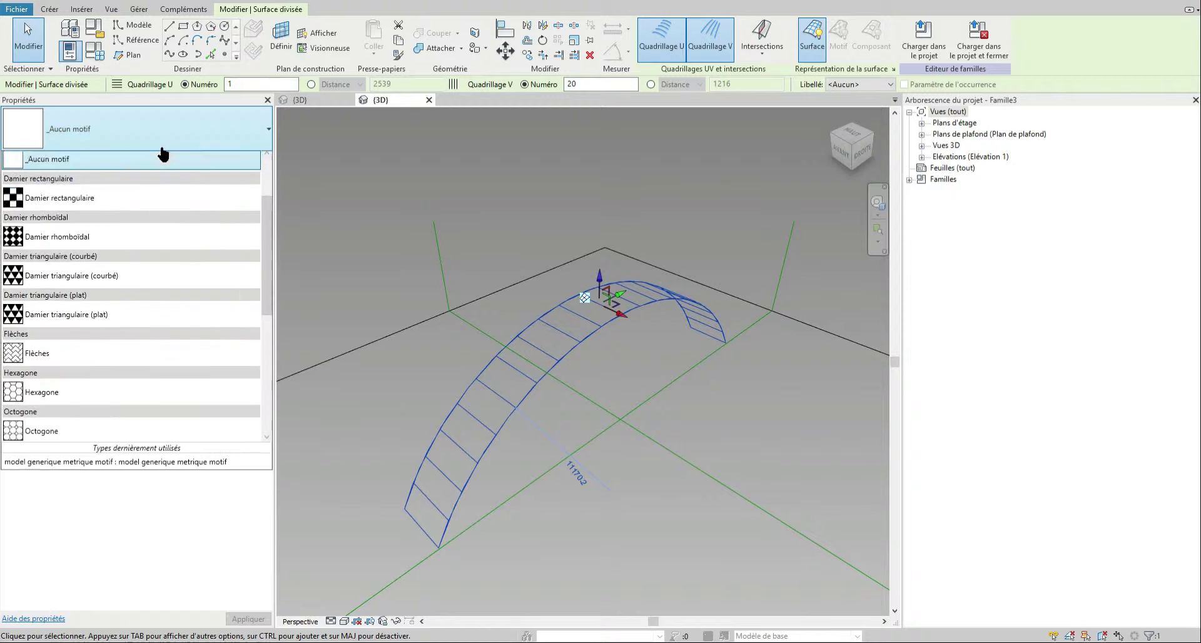
scroll(149, 268, "down", 5)
scroll(149, 266, "down", 1)
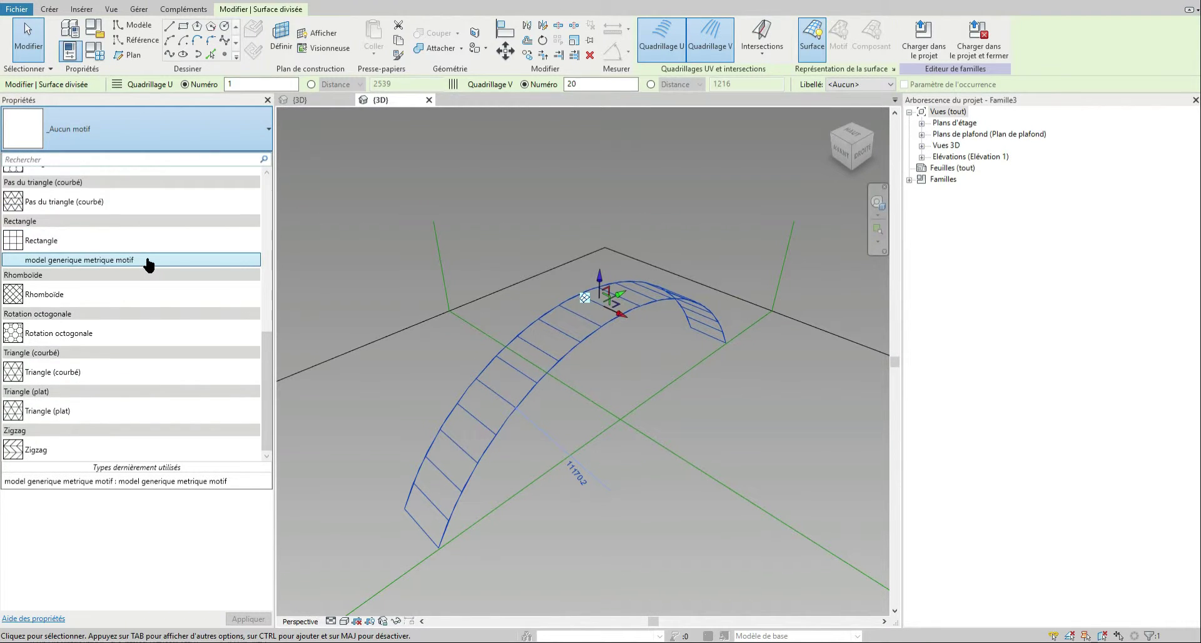
scroll(153, 321, "up", 2)
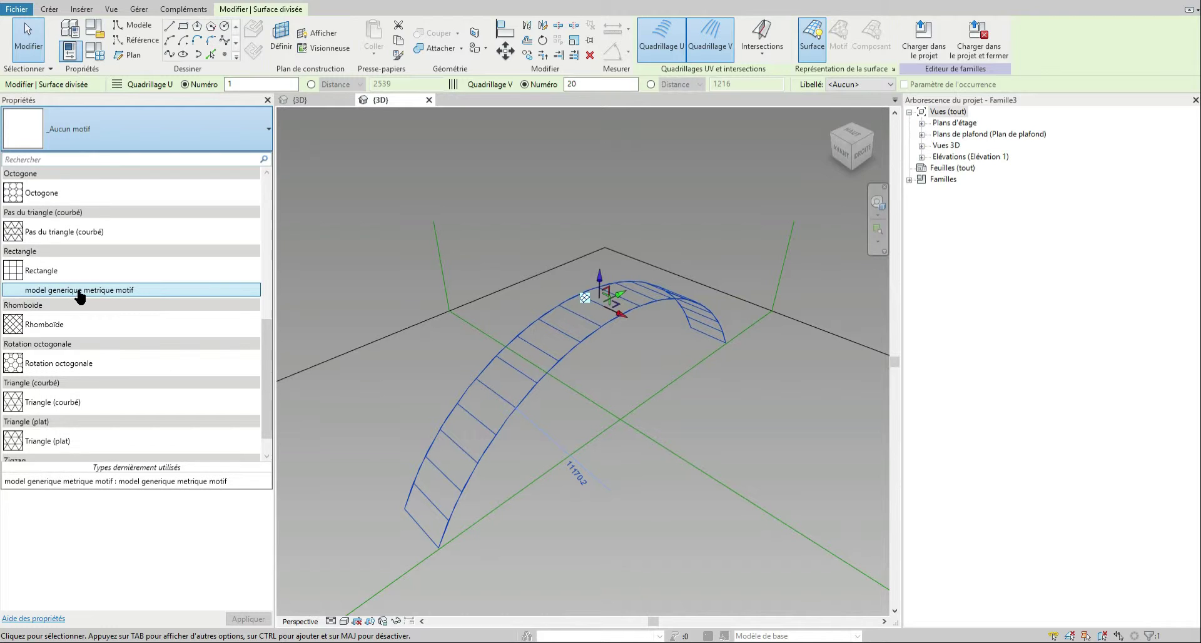
left_click(120, 292)
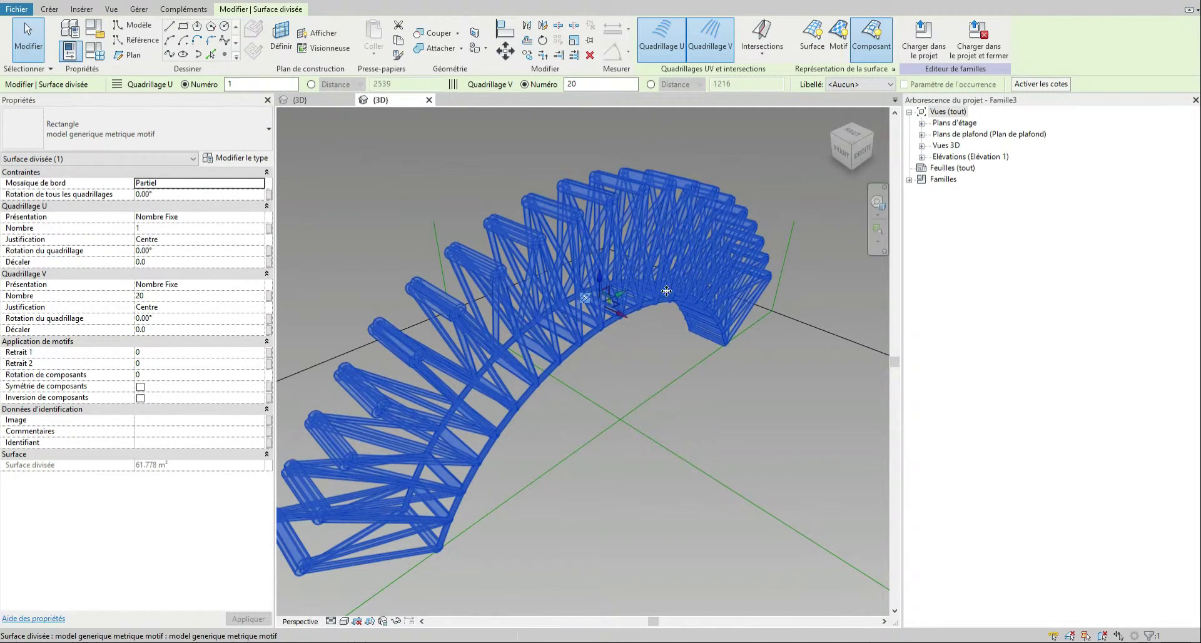
middle_click_drag(730, 336, 586, 313, "shift")
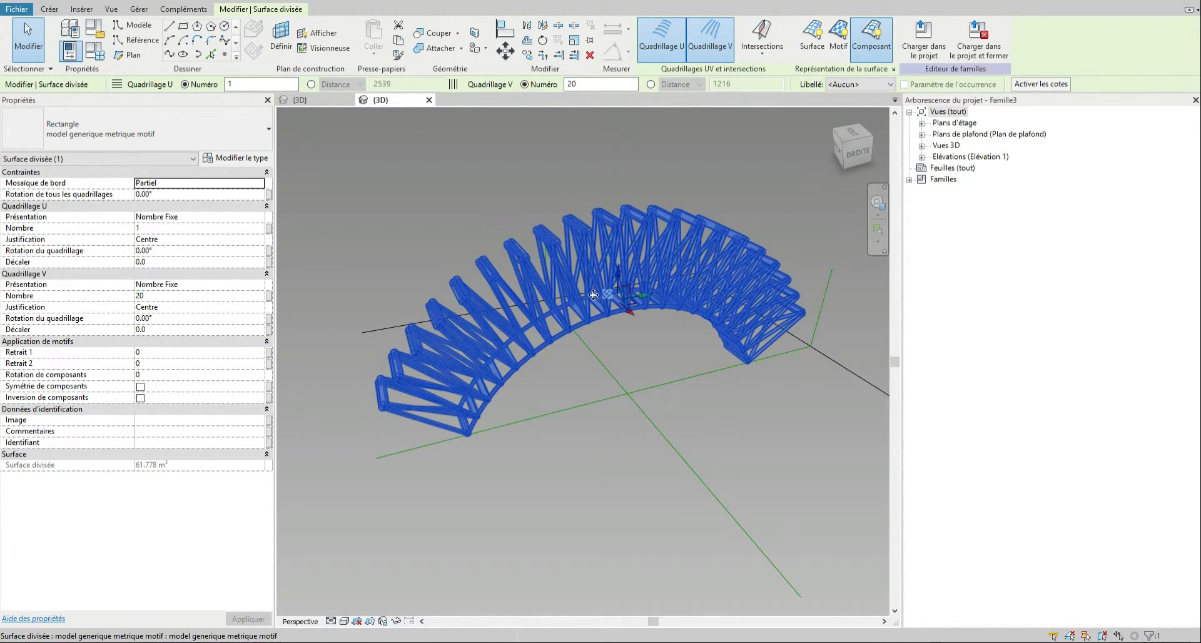
left_click(493, 221)
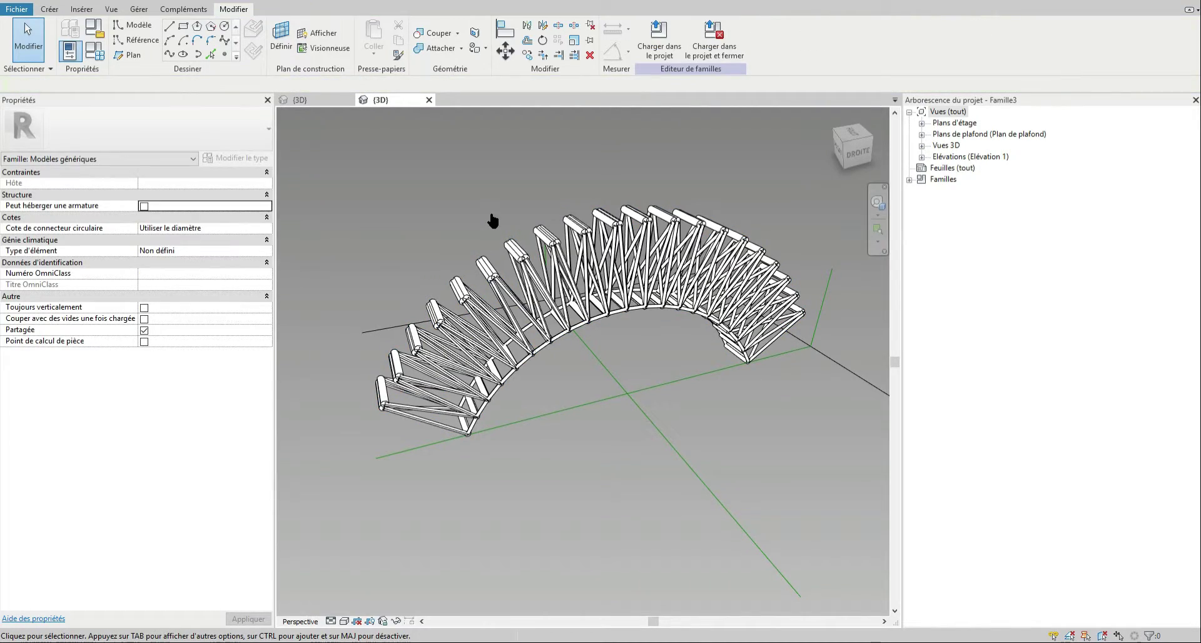
middle_click_drag(493, 220, 521, 159, "shift")
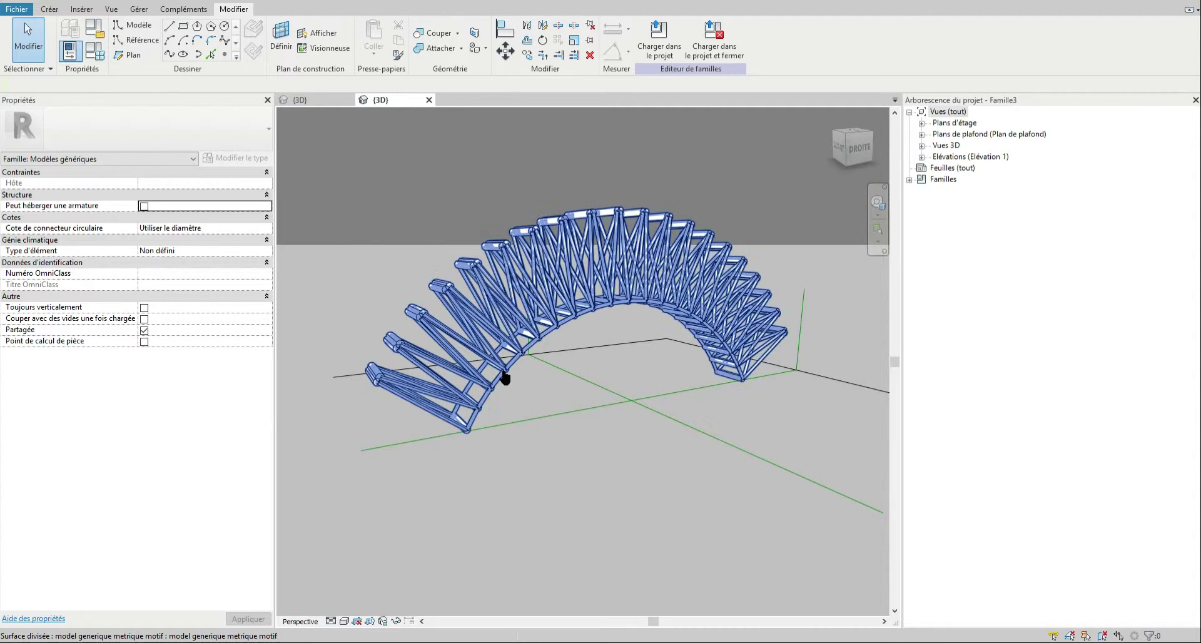
Locate the loaded "model generique metrique motif" type among the curtain panel families in the project browser.
left_click(658, 242)
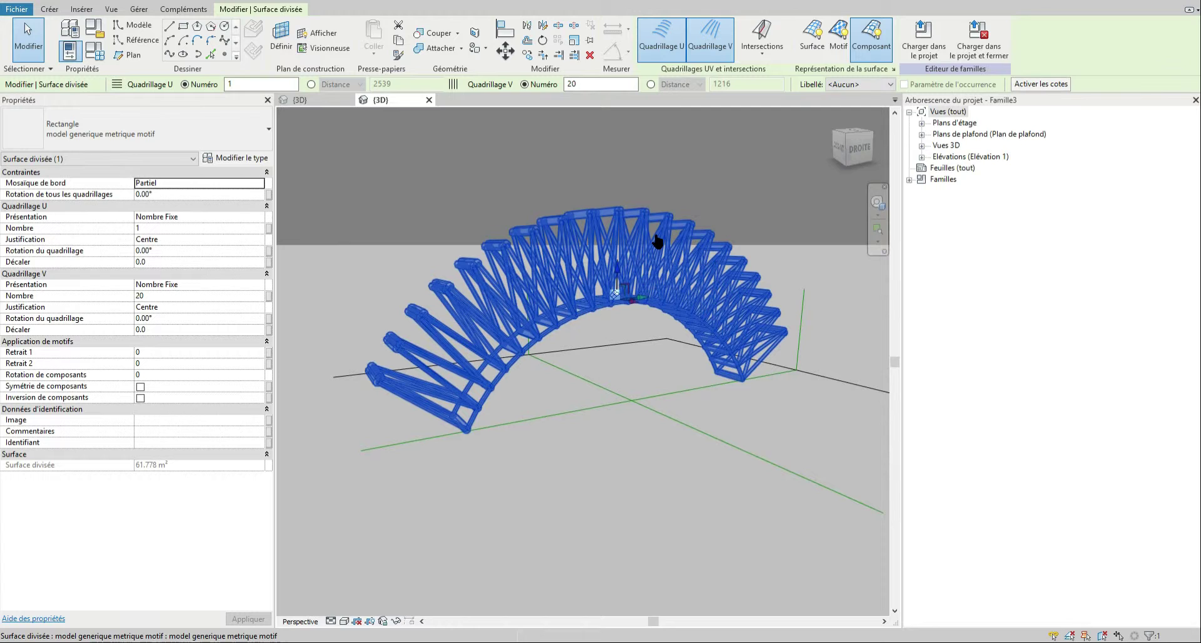
left_click(911, 181)
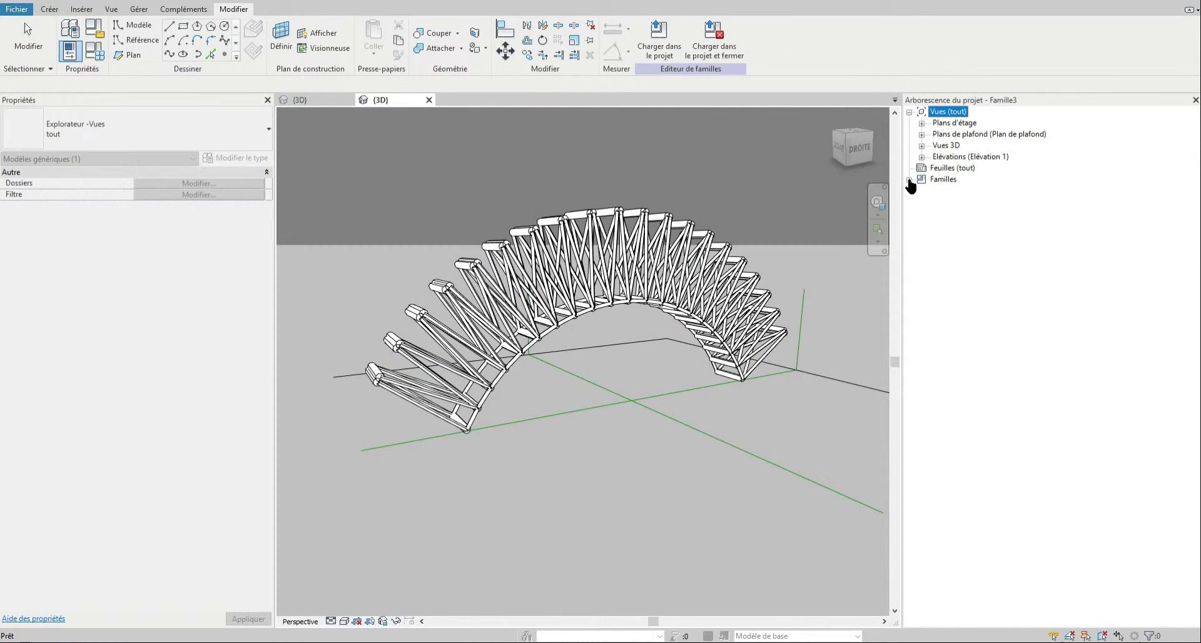
left_click(910, 180)
left_click(923, 191)
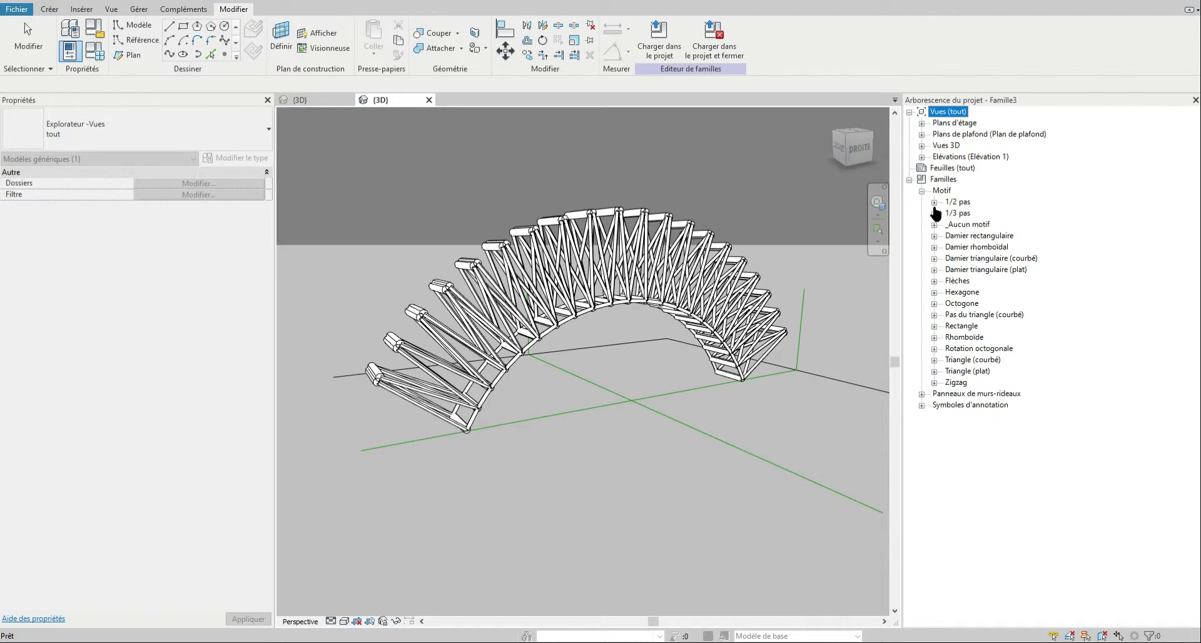
left_click(922, 394)
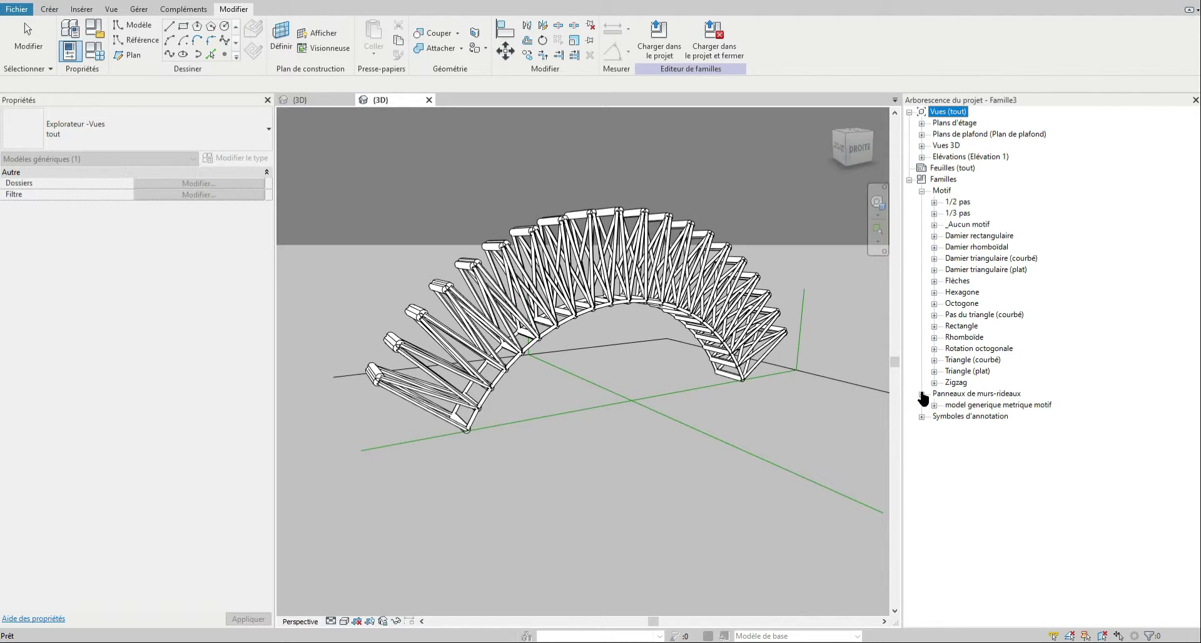
left_click(934, 405)
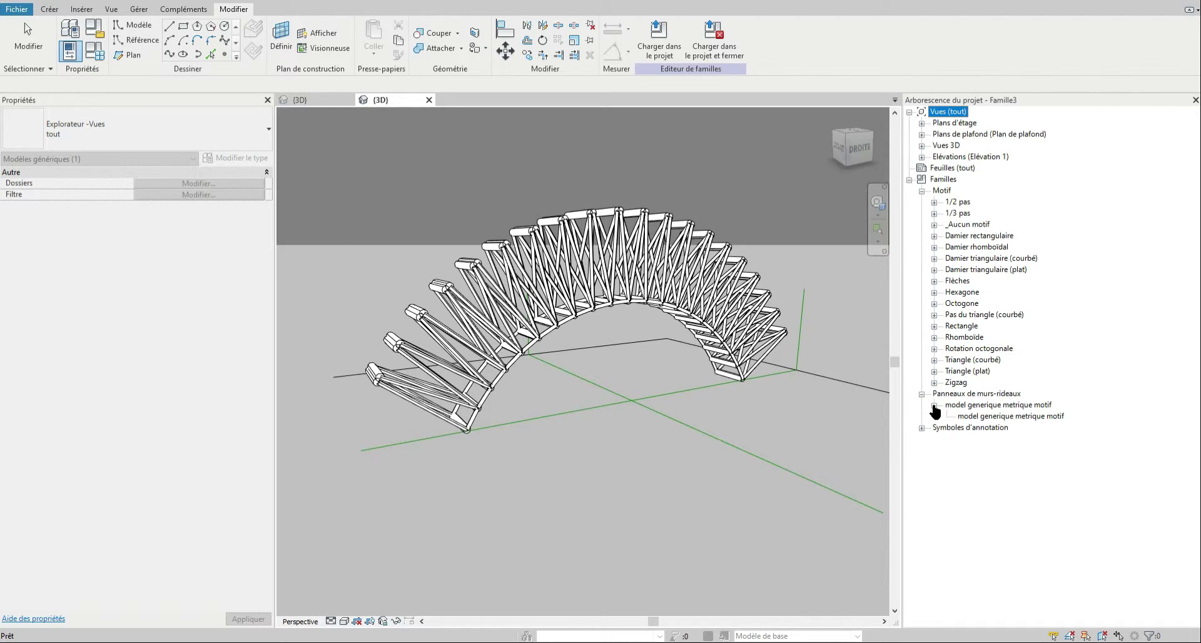
left_click(996, 417)
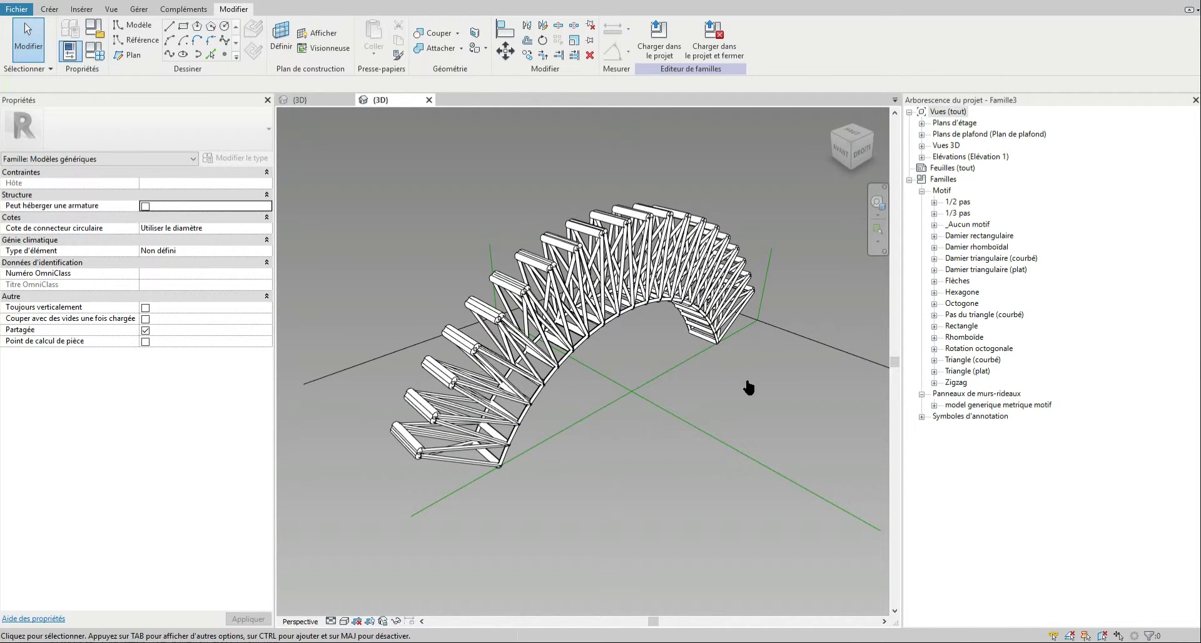
mouse_move(747, 383)
middle_mouse_down()
mouse_move(740, 401)
mouse_move(763, 393)
mouse_move(749, 397)
mouse_move(745, 354)
mouse_move(761, 365)
mouse_move(706, 372)
mouse_move(756, 376)
mouse_move(759, 407)
mouse_move(763, 387)
middle_mouse_up()
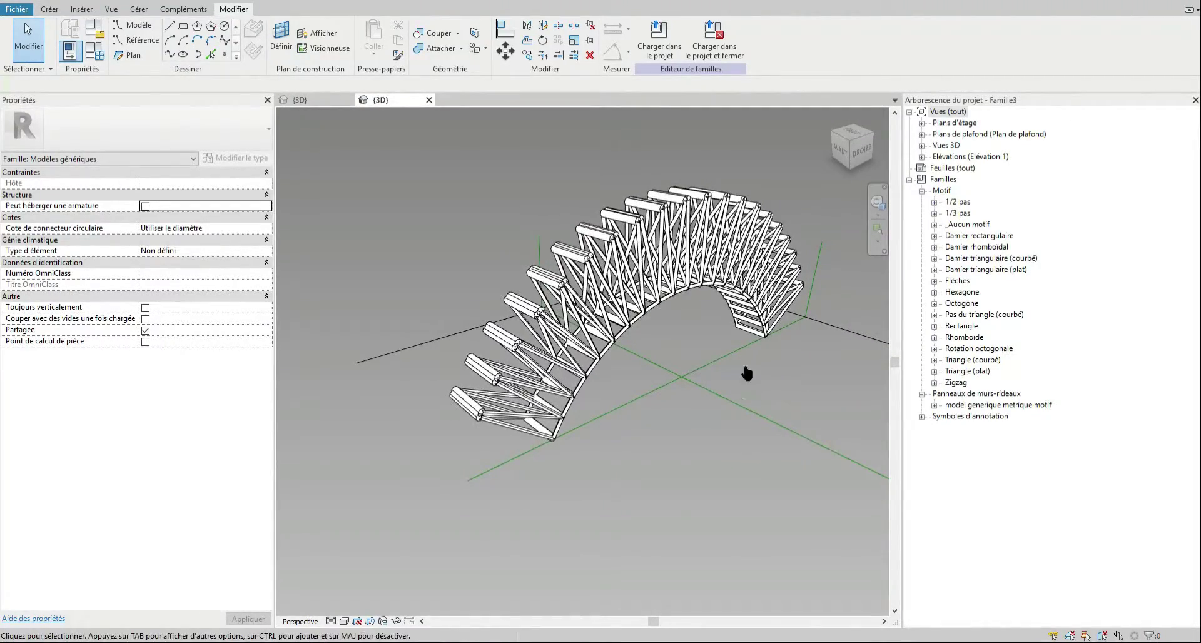
Set the component rotation of the arched truss surface to 90 and clear the selection.
left_click(658, 211)
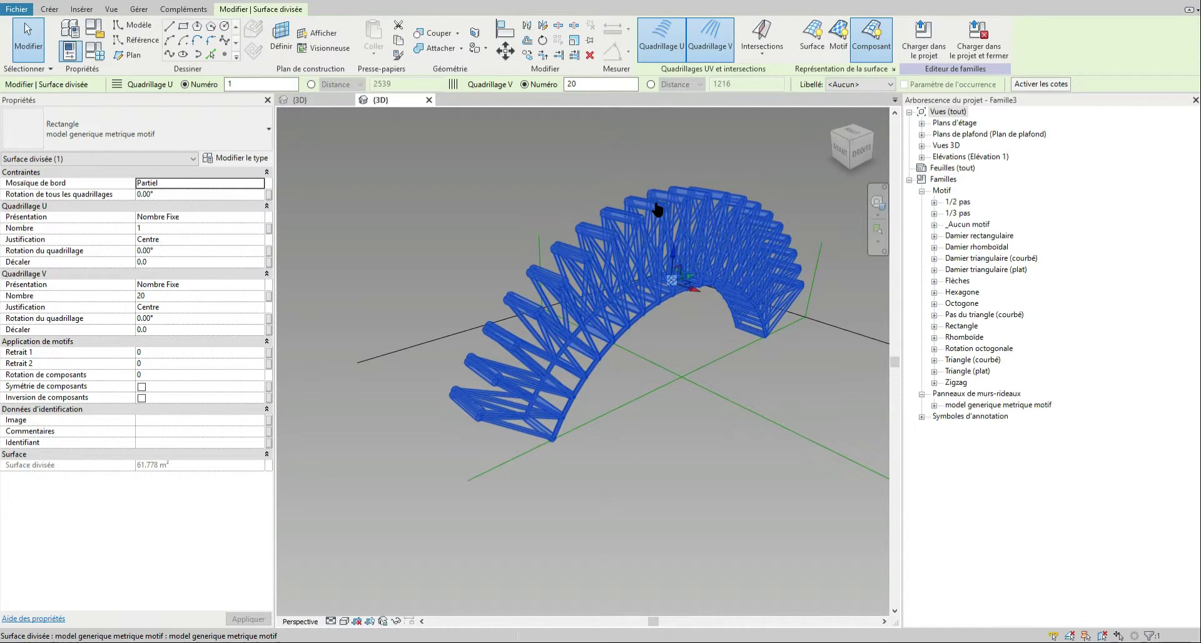
left_click(182, 375)
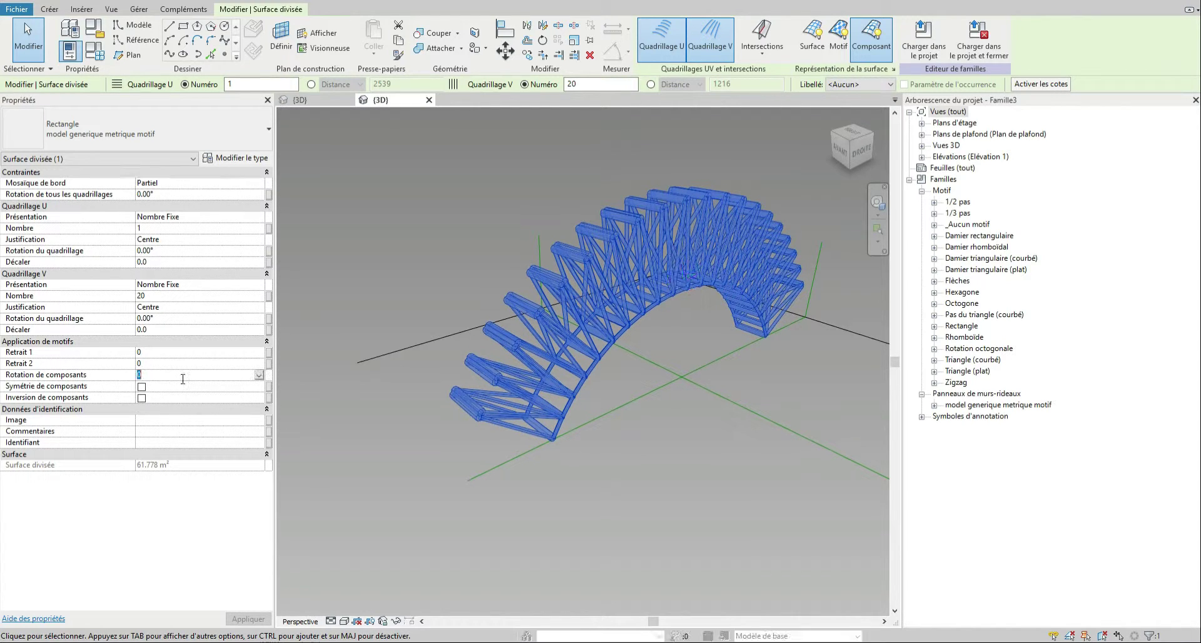
type("90")
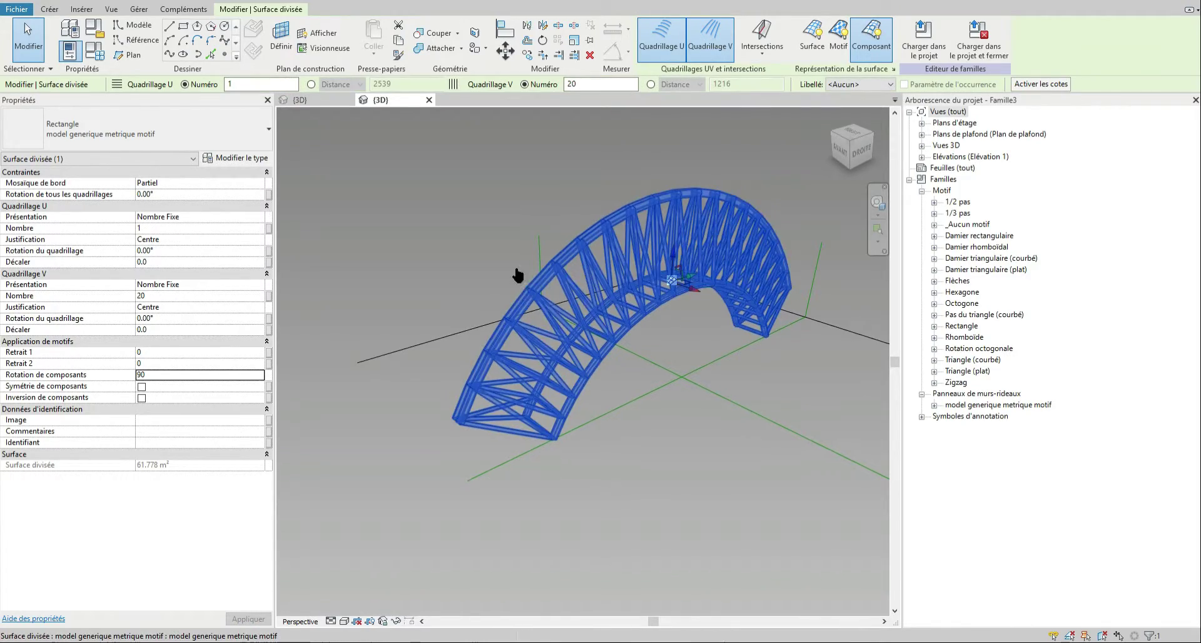
left_click(502, 227)
middle_click_drag(642, 410, 533, 406, "shift")
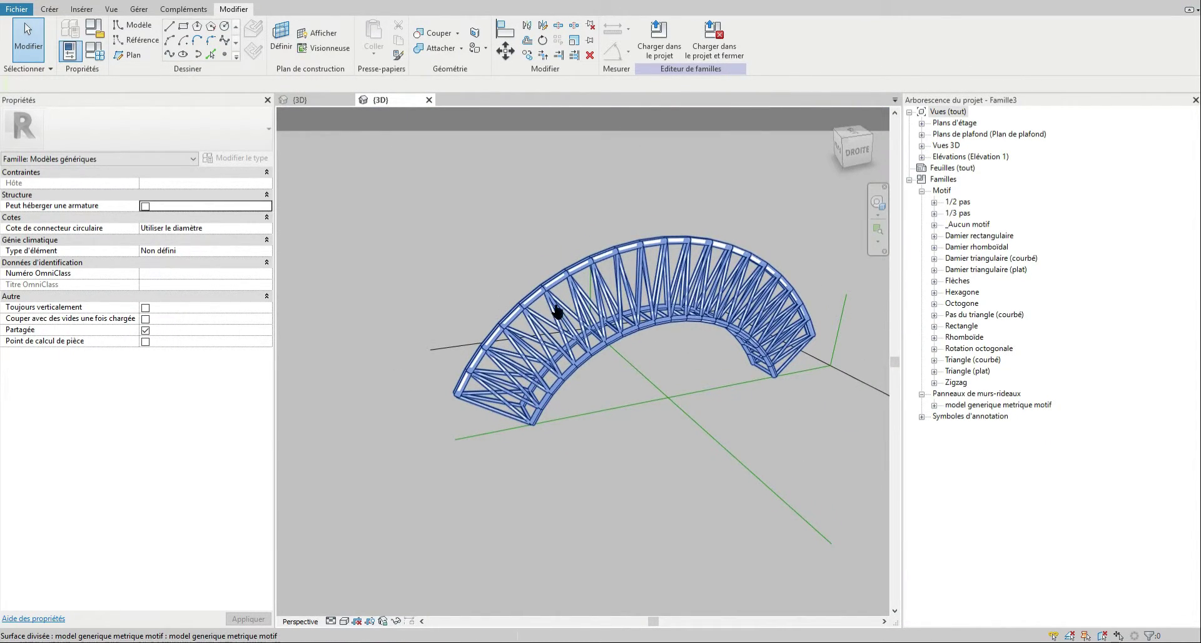
Turn on component inversion for the arched divided surface so the trusses flip to its other side.
left_click(559, 284)
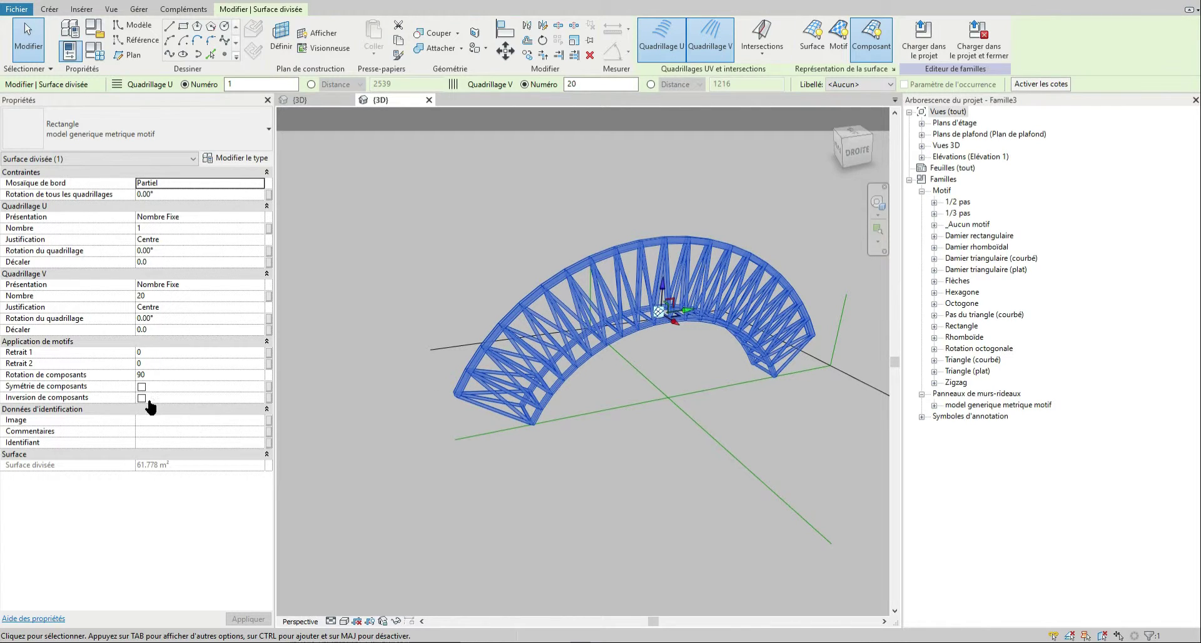
left_click(141, 399)
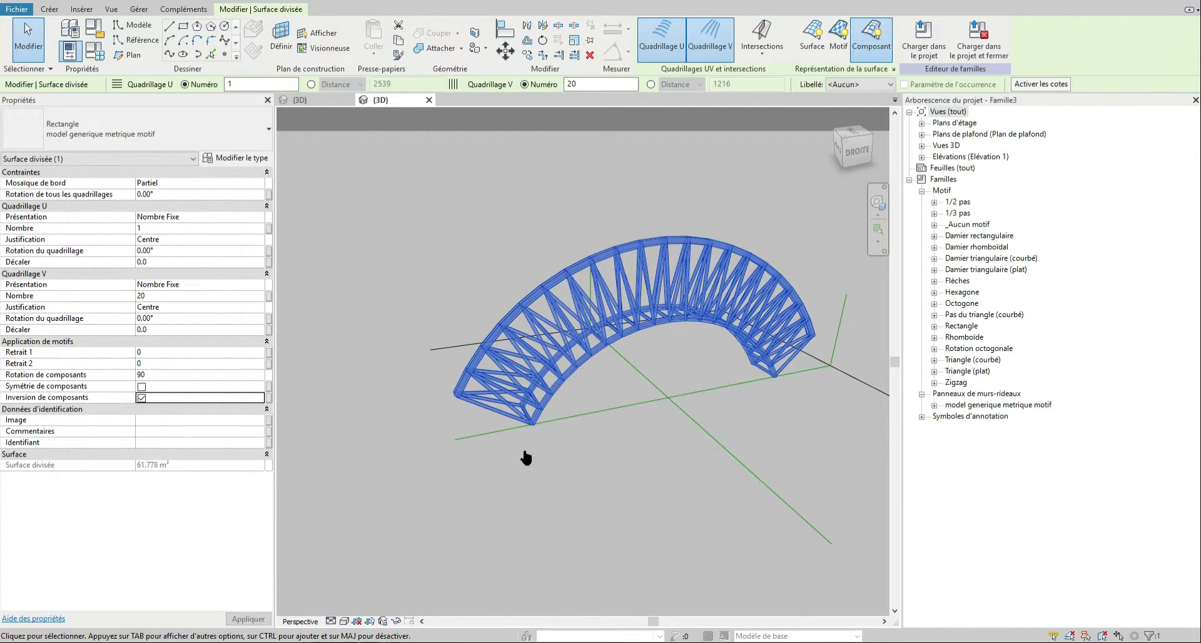
left_click(647, 465)
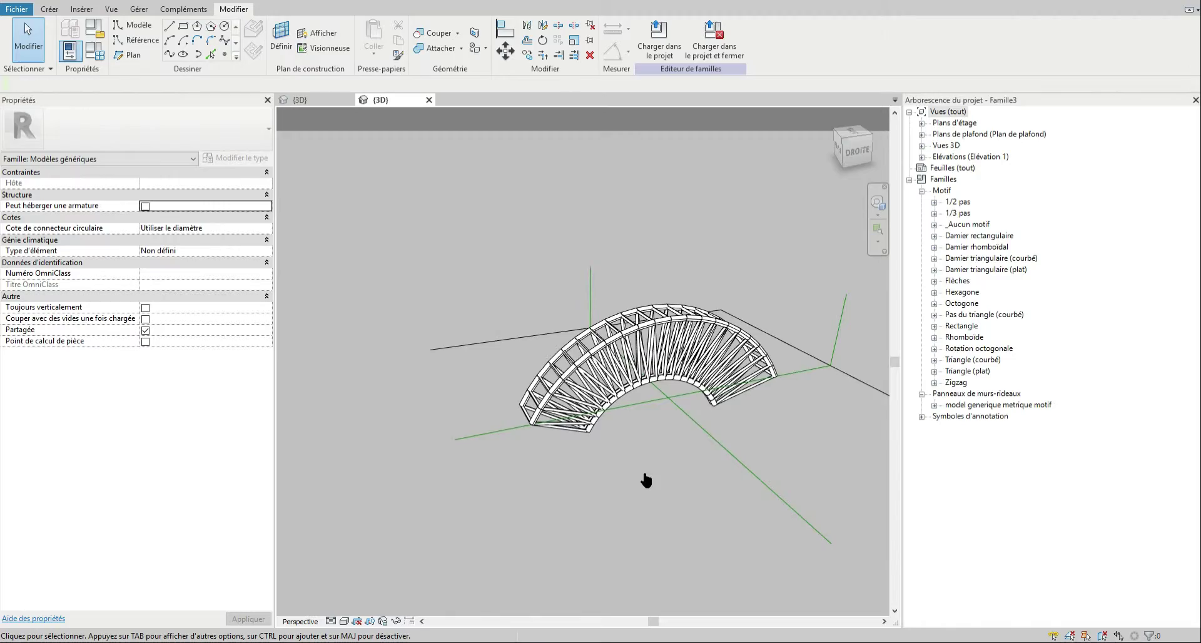
middle_click_drag(646, 481, 721, 494, "shift")
scroll(716, 375, "up", 4)
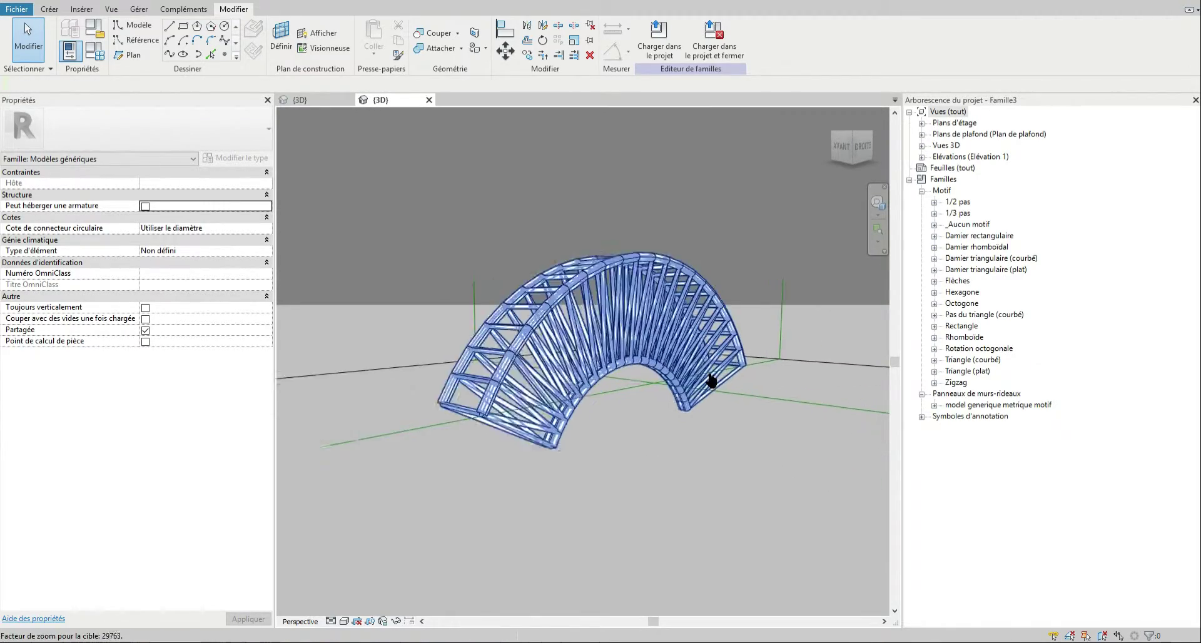
middle_click_drag(711, 380, 566, 397, "shift")
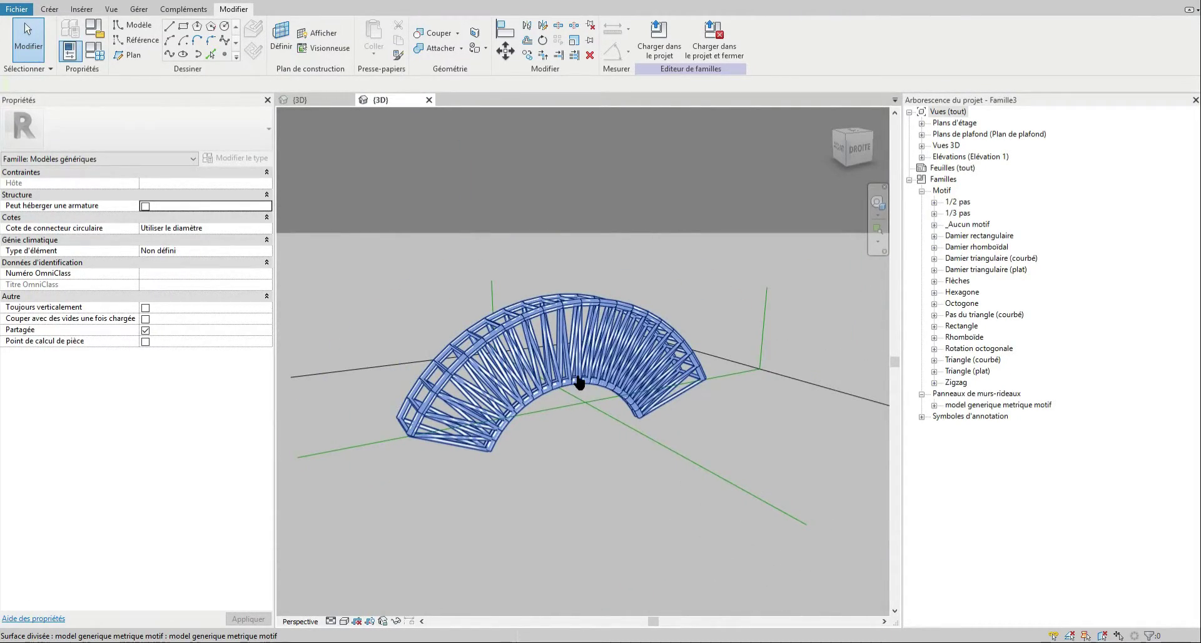
Delete the truss-panelled surface division from the arch, keeping the plain arched form.
left_click(581, 344)
key("Delete")
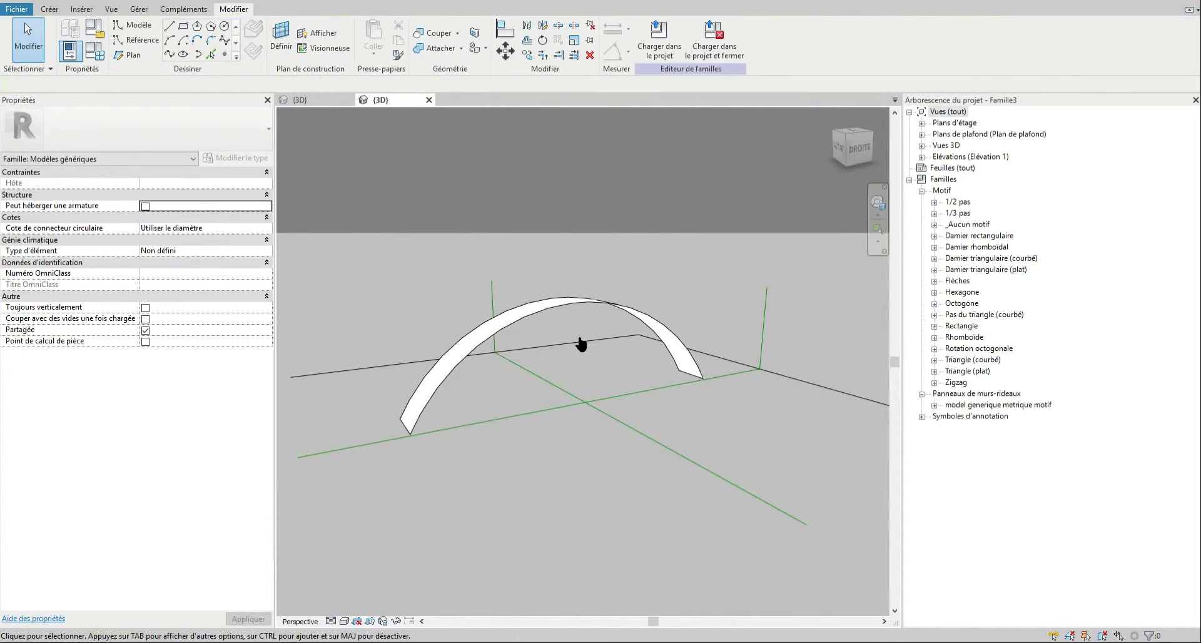
Widen the arched form by moving its front curved edge outward, and raise its surface above the reference level.
left_click(551, 313)
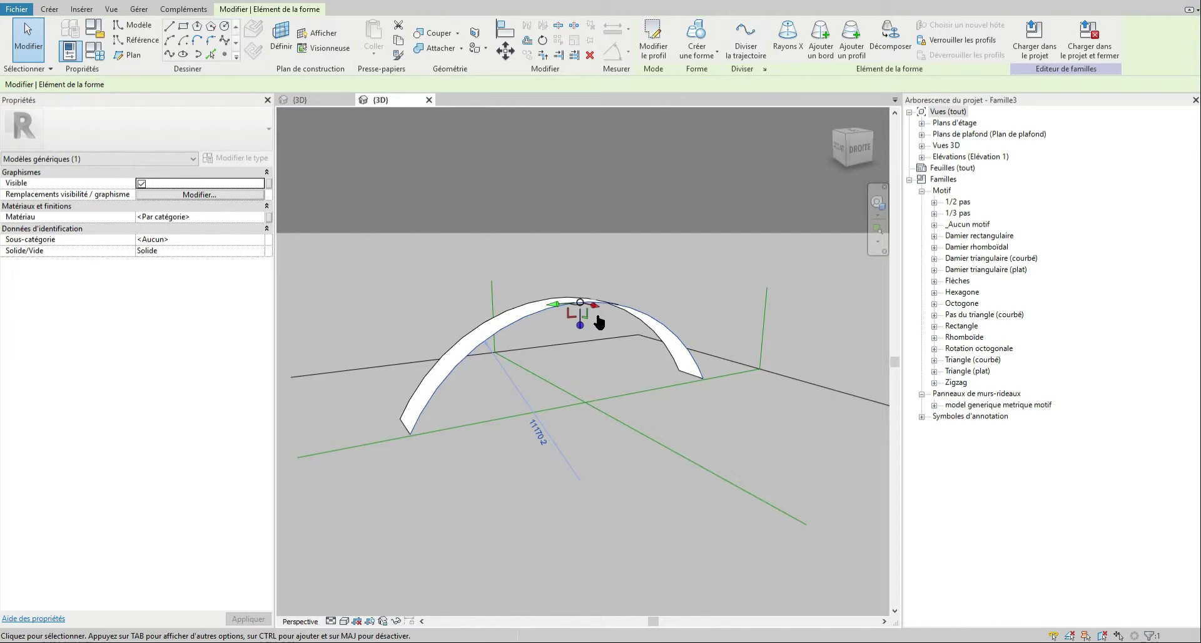
left_click_drag(595, 306, 651, 329)
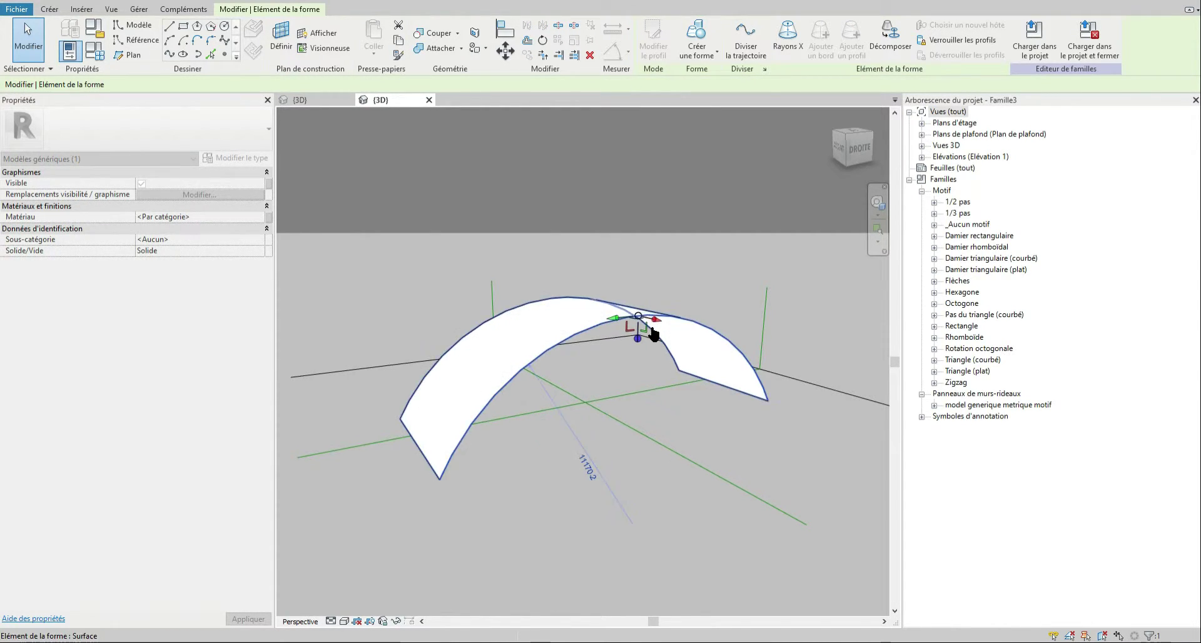
scroll(652, 331, "down", 2)
left_click_drag(0, 0, 0, 0)
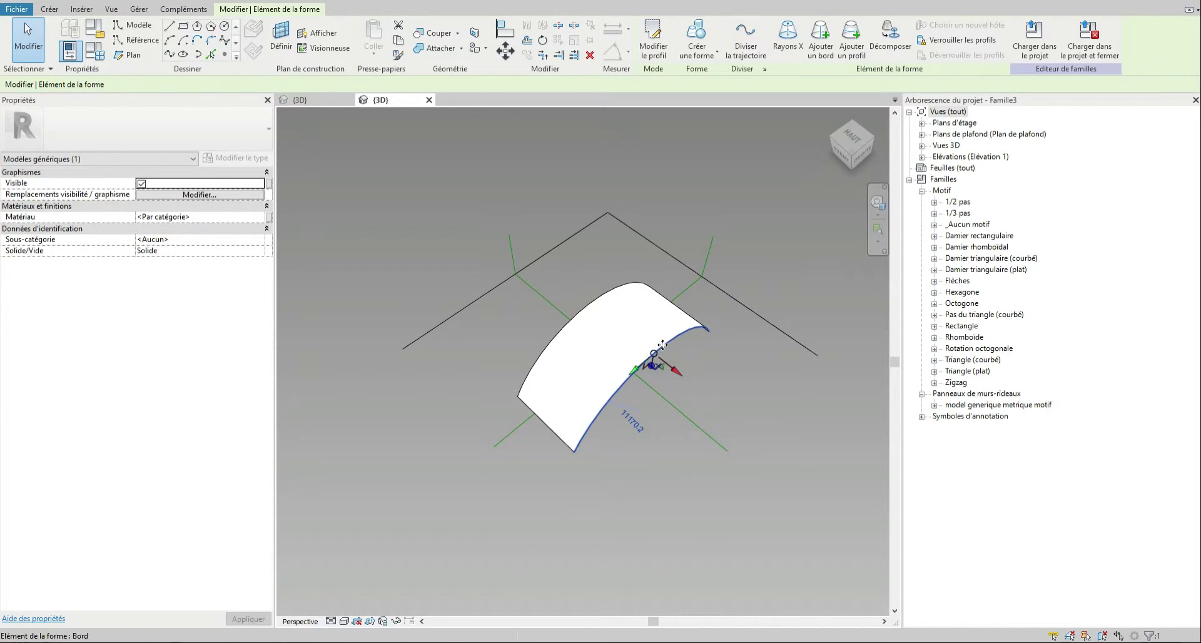
left_click(590, 316)
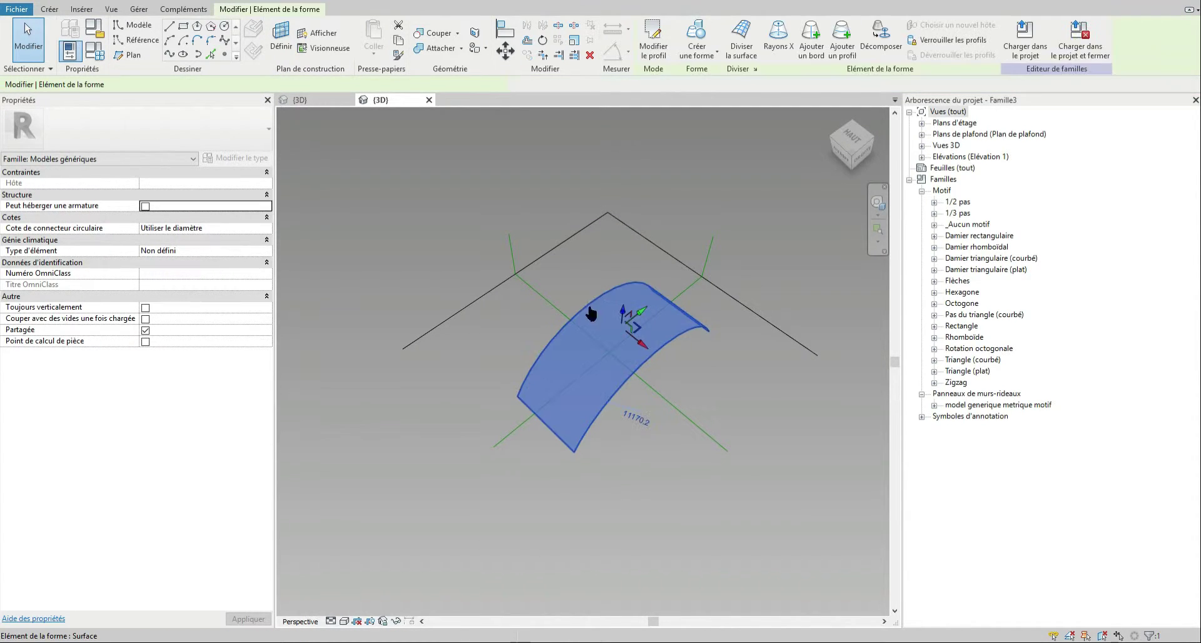
left_click_drag(624, 318, 622, 230)
scroll(612, 310, "down", 3)
middle_click_drag(614, 380, 578, 308, "shift")
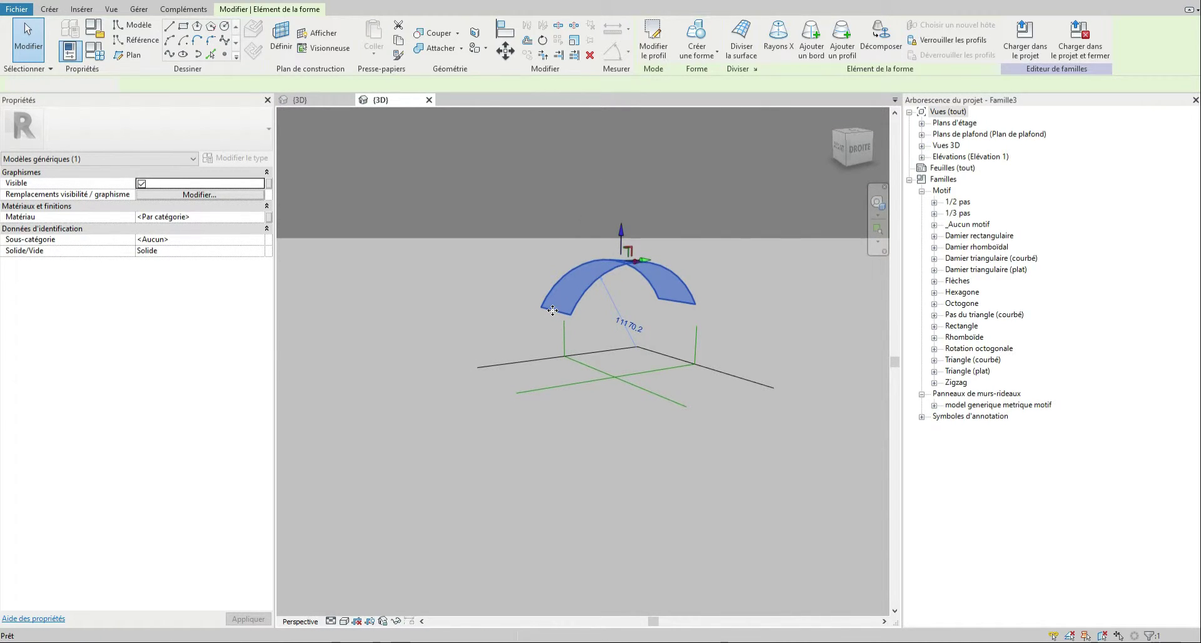
Delete the plain arched form from the generic model family.
key("Delete")
middle_click_drag(612, 301, 580, 413, "shift")
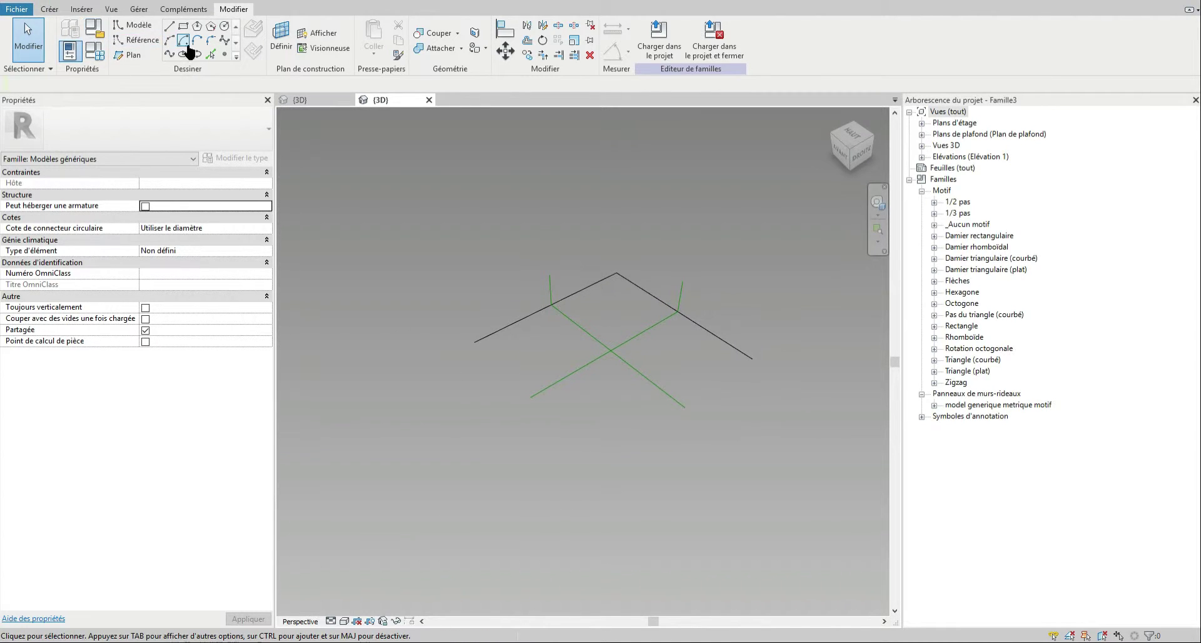
Draw a wavy model-line spline with five control points on the Centre (gauche/droite) reference plane.
left_click(169, 54)
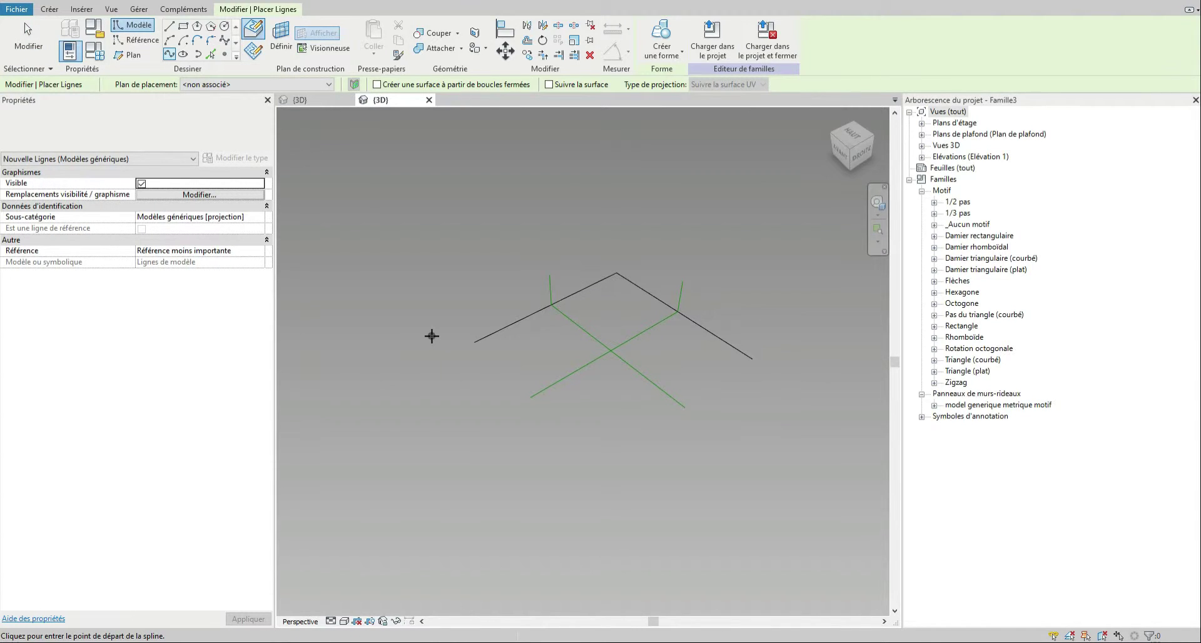
left_click(225, 40)
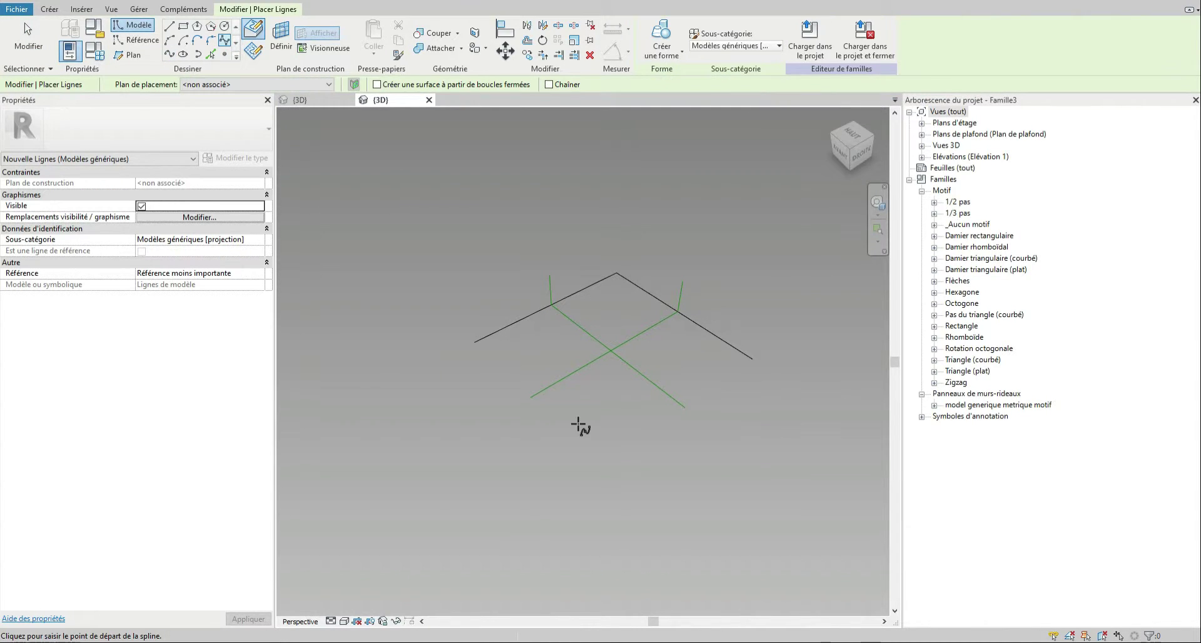
left_click(281, 41)
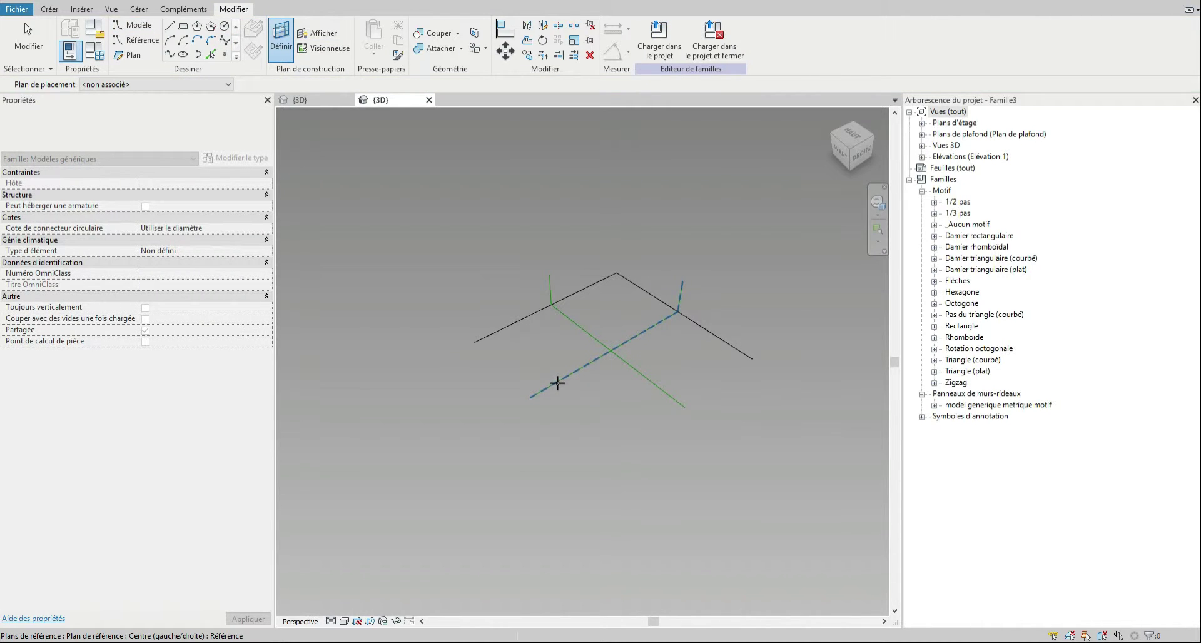
left_click(549, 388)
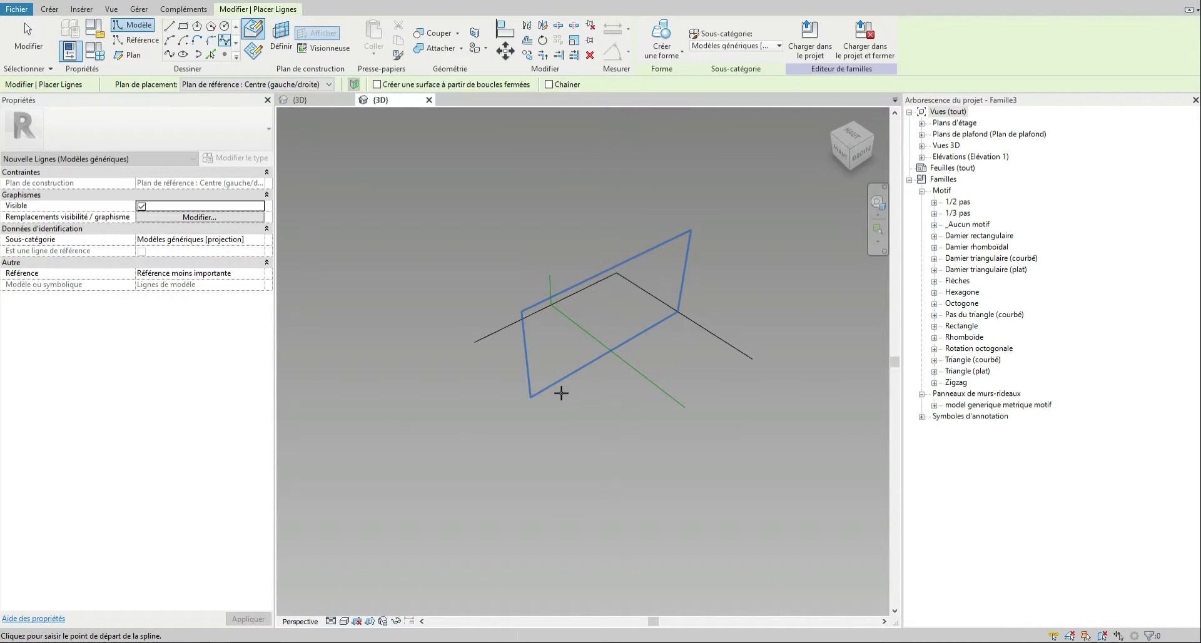
left_click(555, 380)
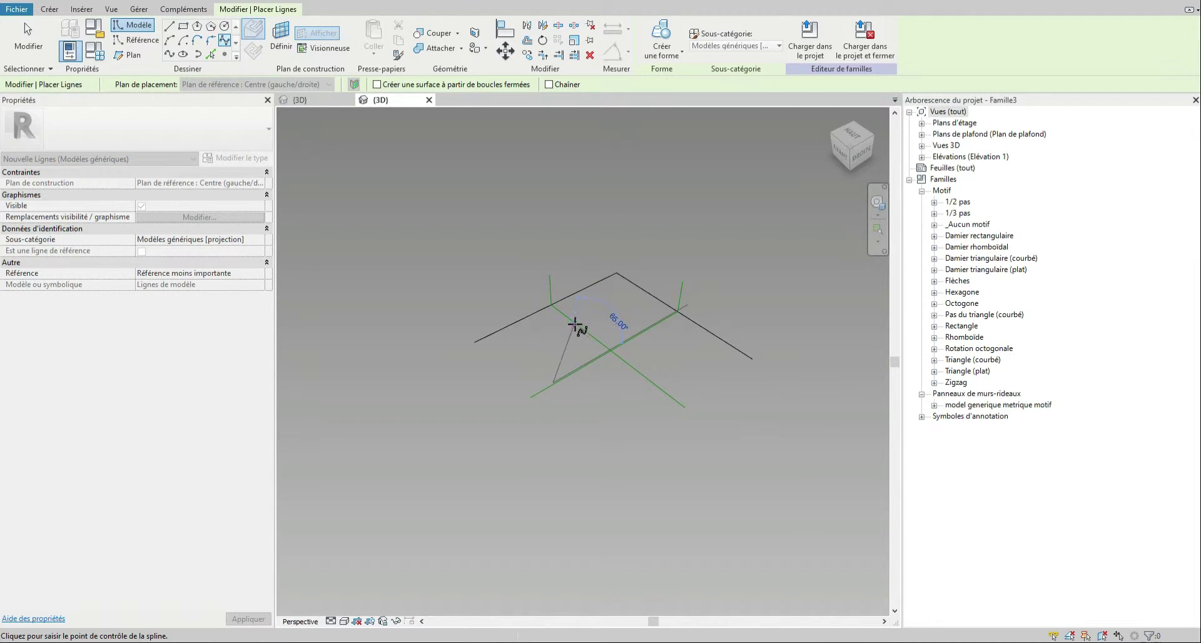
left_click(626, 317)
left_click(696, 233)
left_click(753, 266)
key("Escape")
key("Escape")
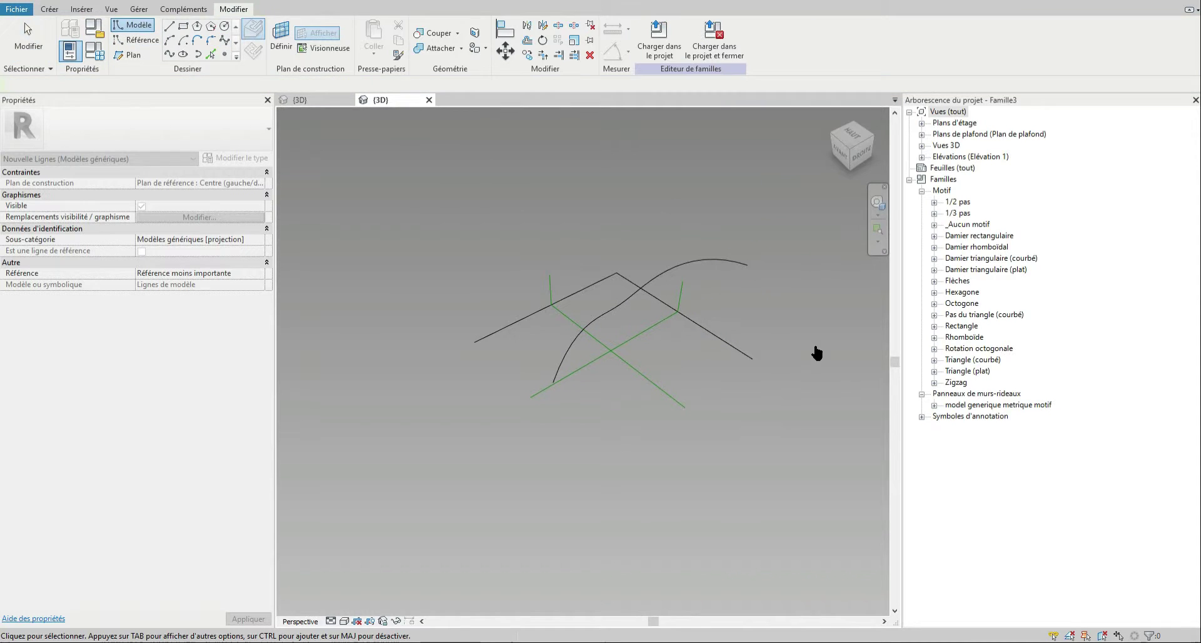
Create a surface form from the wavy spline.
middle_click_drag(803, 340, 803, 387)
scroll(647, 170, "down", 2)
middle_click_drag(679, 363, 687, 427)
middle_click_drag(629, 362, 636, 265, "shift")
left_click(636, 266)
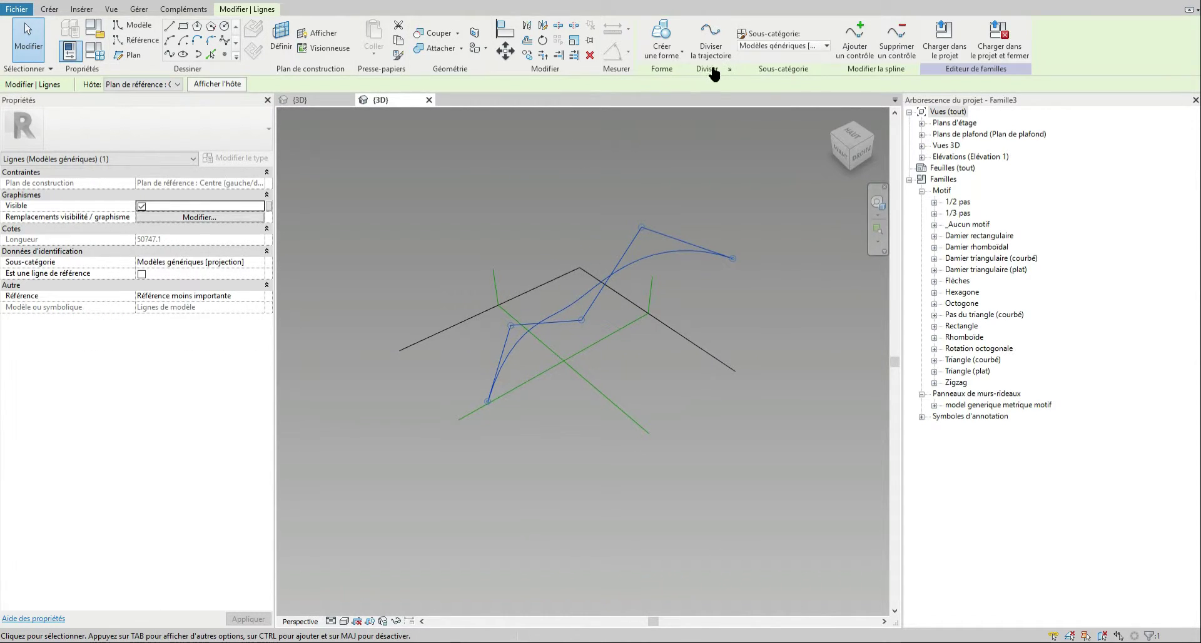
left_click(662, 34)
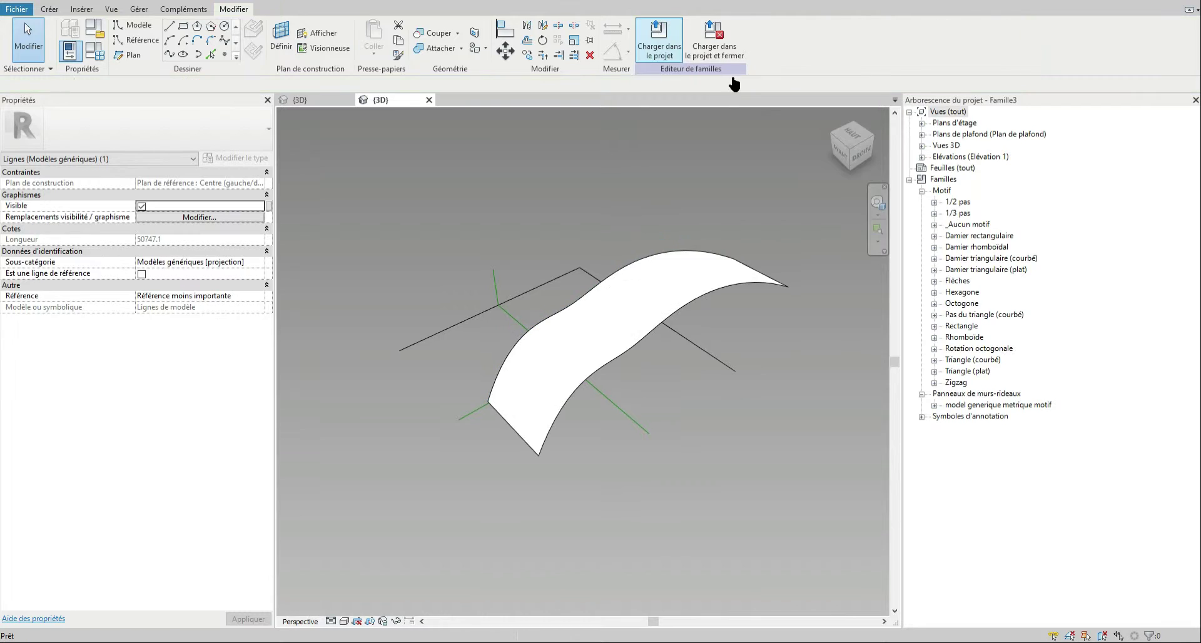
left_click(636, 352)
key("Escape")
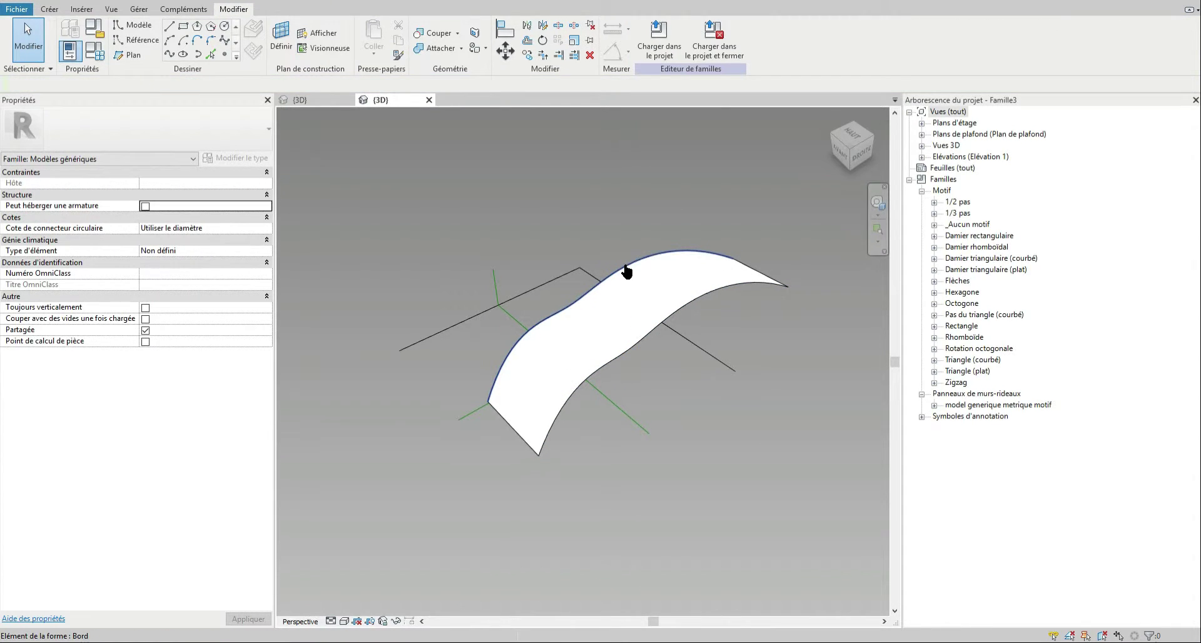
Divide the wavy surface with 1 U-grid division and 20 V-grid divisions.
left_click(651, 260)
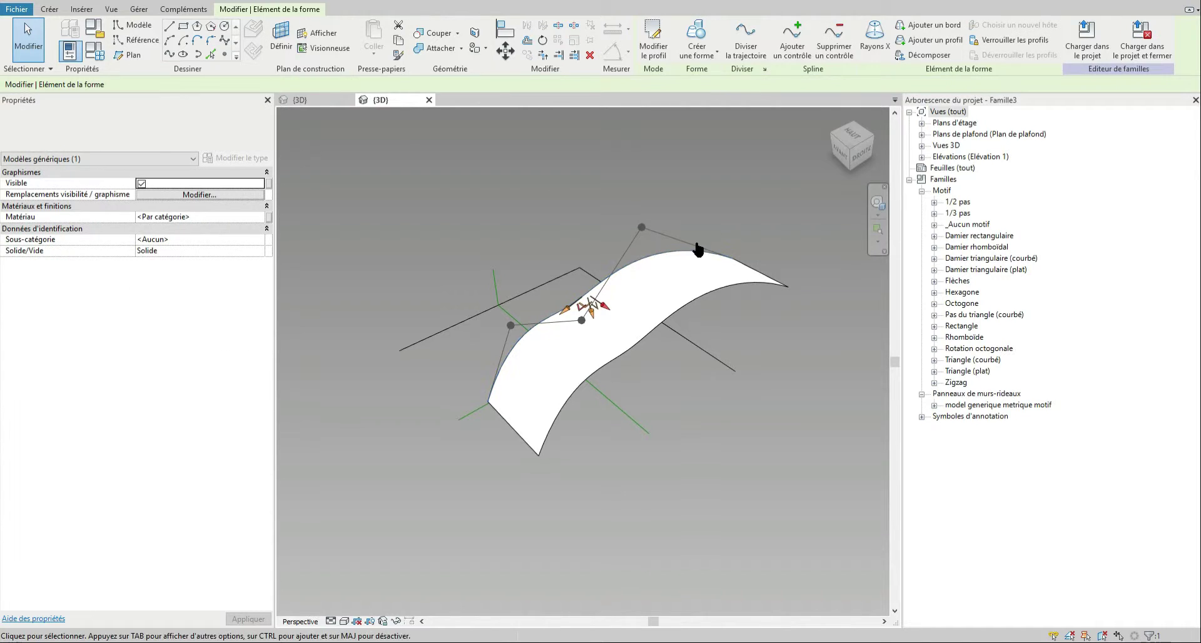
key("Escape")
left_click(714, 285)
left_click(741, 41)
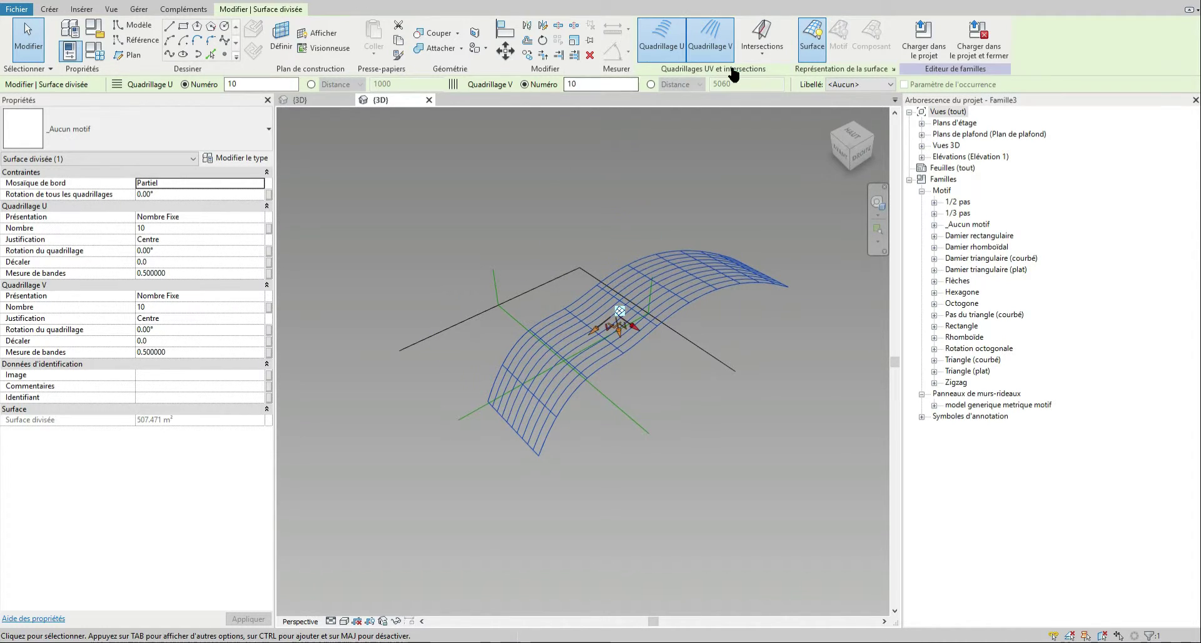
left_click(582, 90)
type("2")
key("Return")
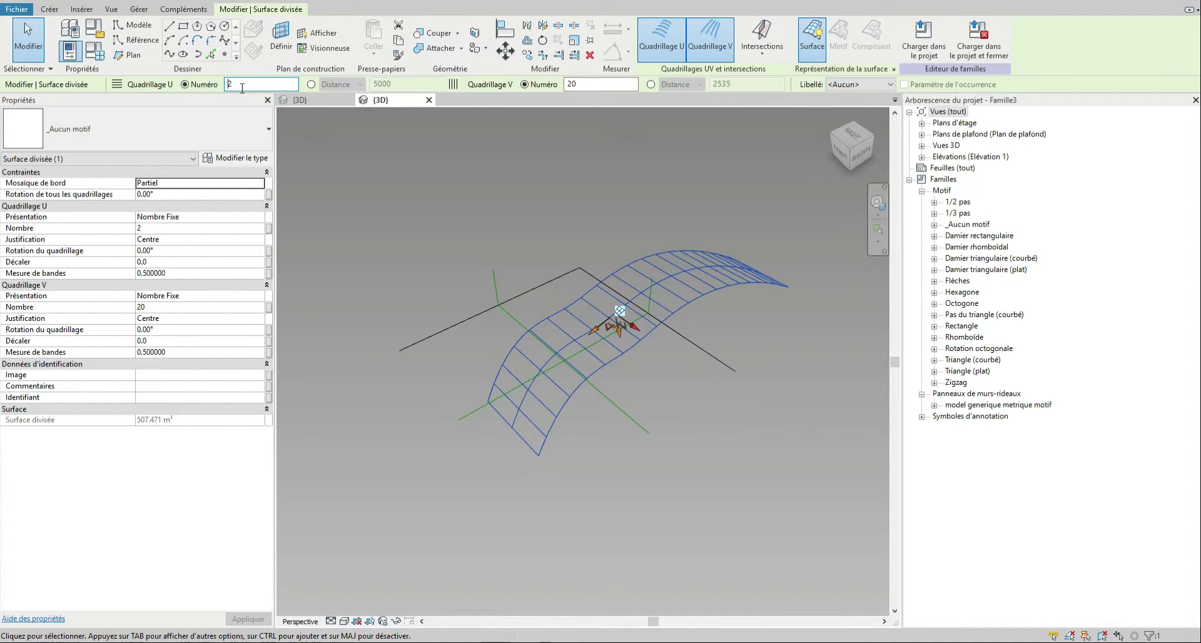
key("Return")
Apply the Rectangle pattern's "model generique metrique motif" truss panel to the divided wavy surface.
left_click(242, 148)
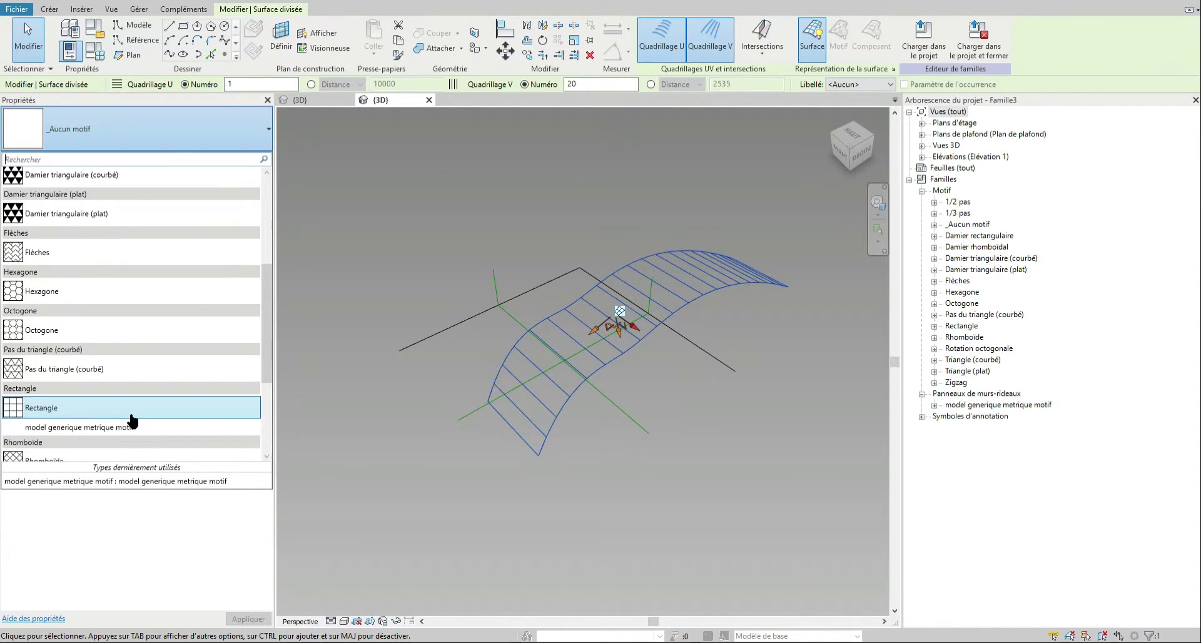
left_click(94, 429)
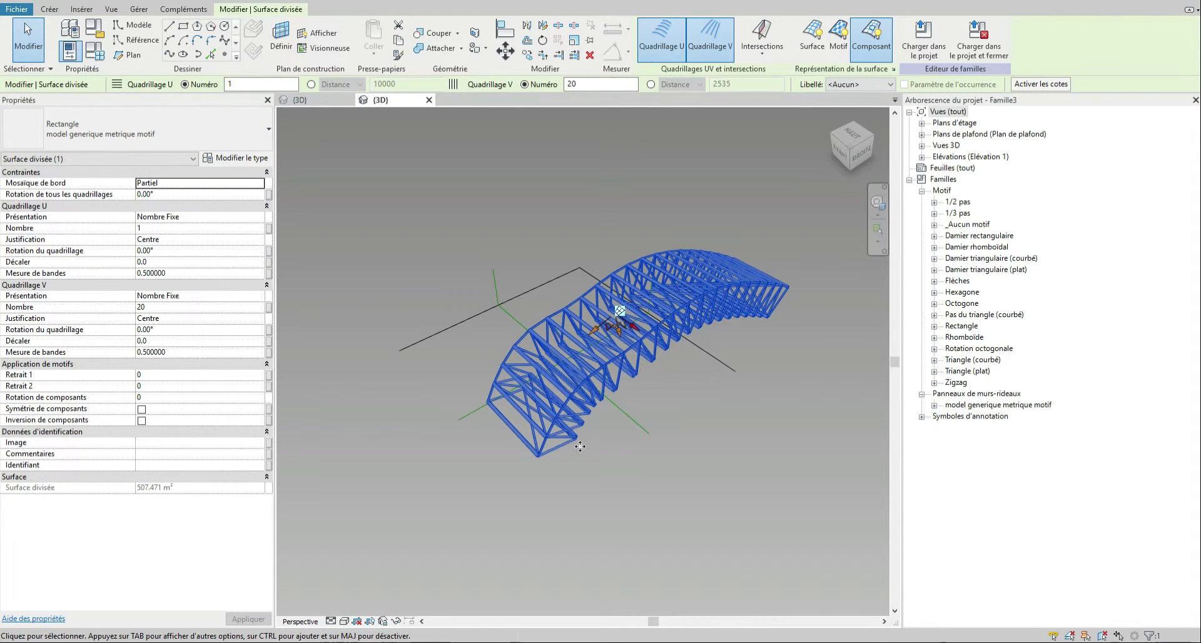
middle_click_drag(616, 455, 546, 432, "shift")
scroll(536, 343, "up", 3)
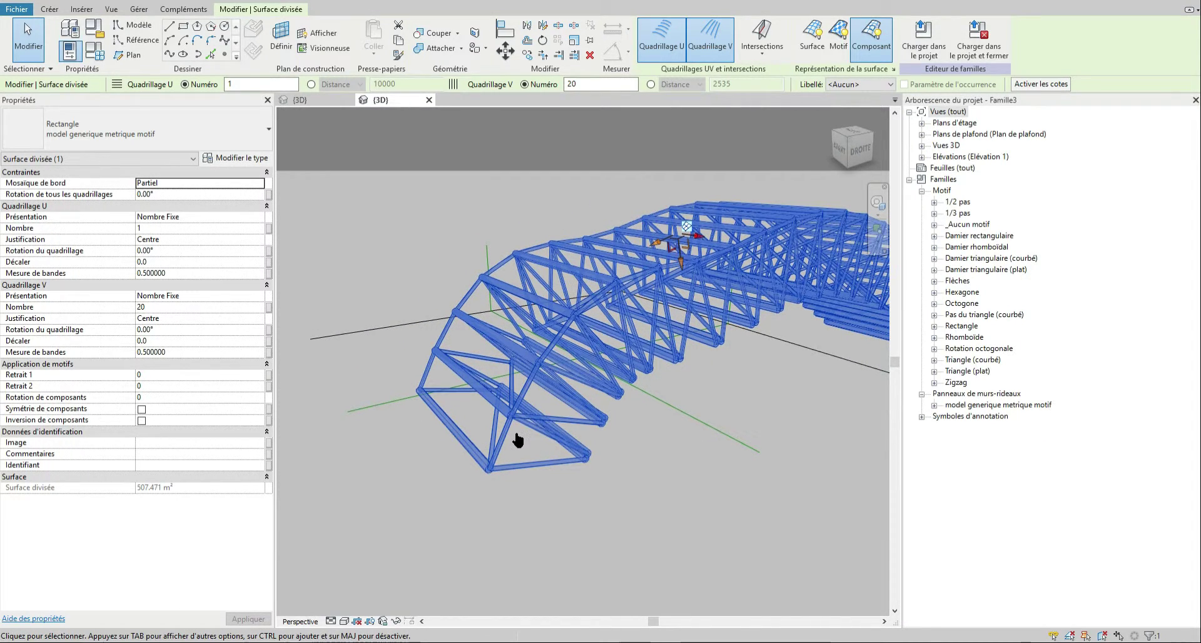
Set the component rotation of the divided surface to 90 so the trusses run along its length.
left_click(205, 395)
type("90")
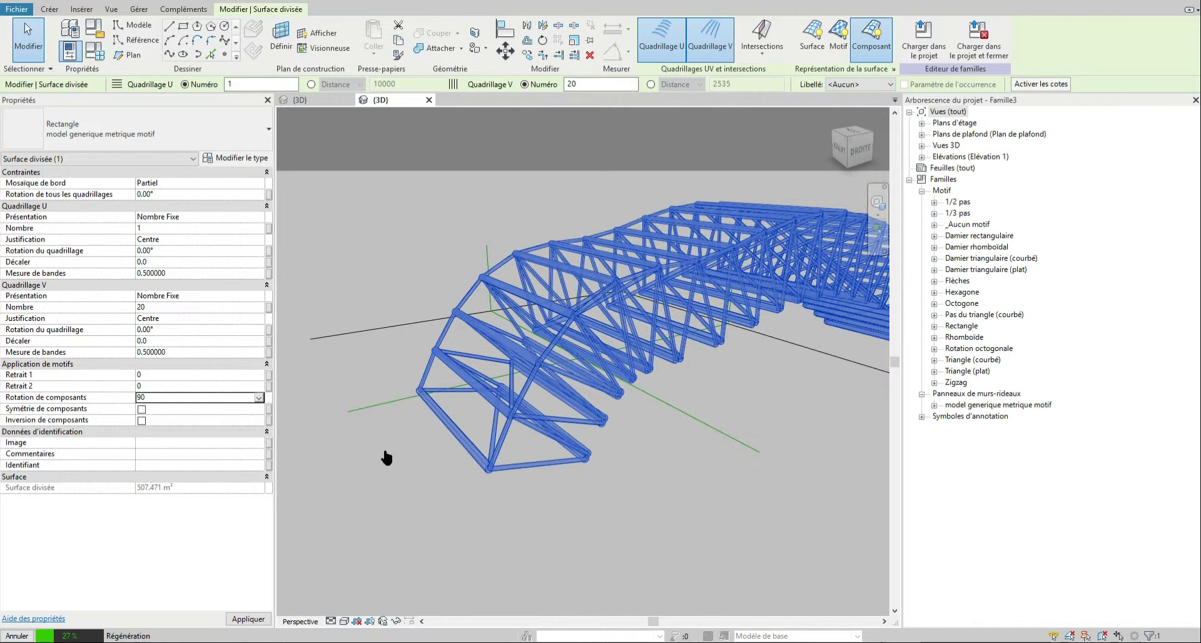
scroll(387, 458, "down", 2)
middle_click_drag(421, 456, 199, 407)
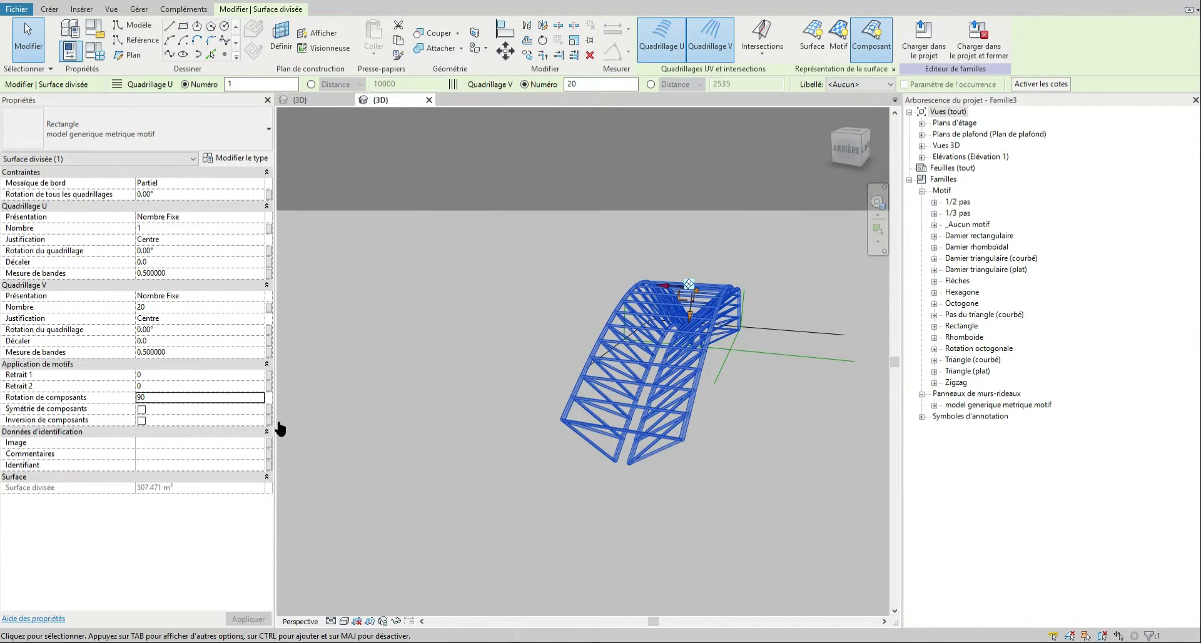
Examine the gap between the paired chords on the wavy truss, and compare it with the same chords in the panel family.
scroll(629, 459, "up", 6)
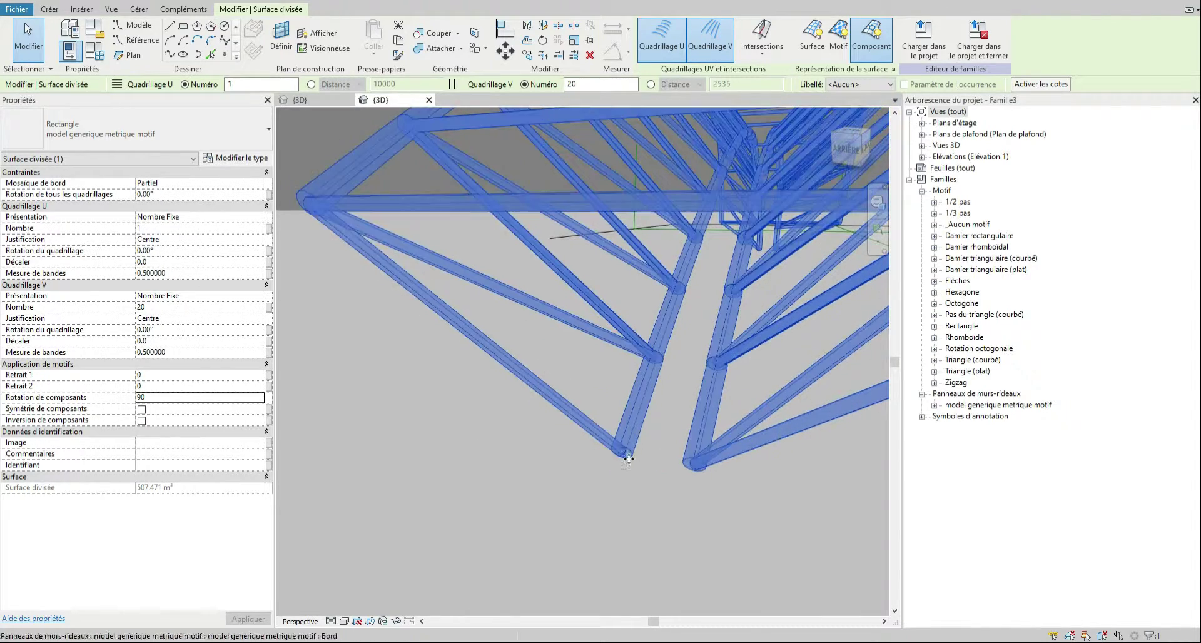
scroll(628, 458, "down", 1)
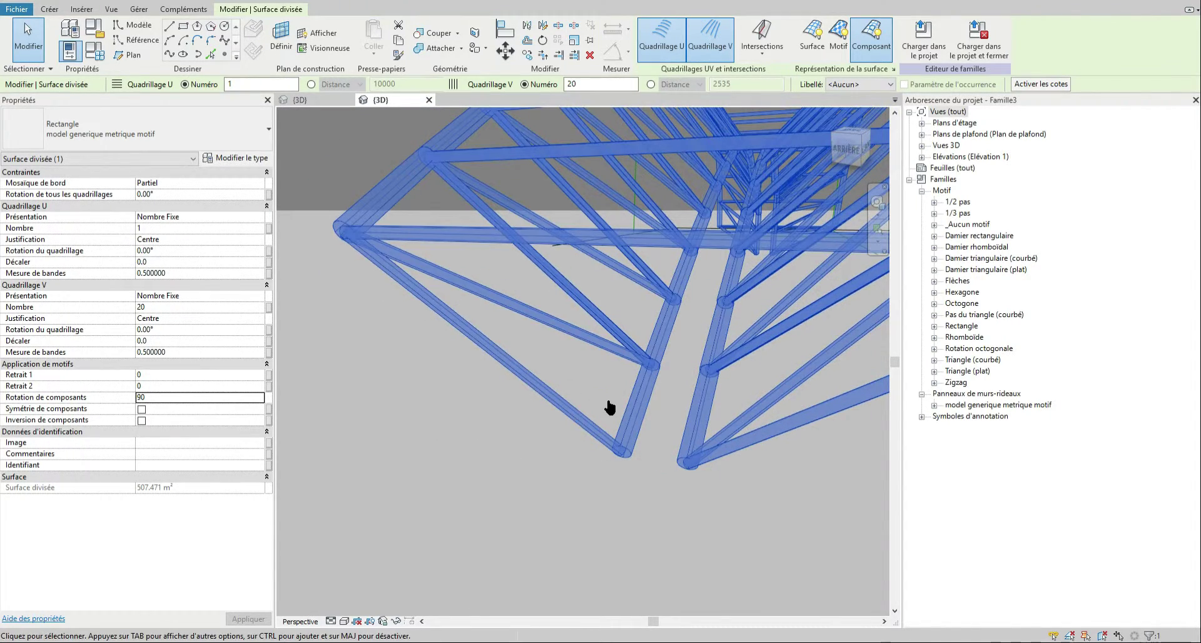
scroll(610, 408, "down", 4)
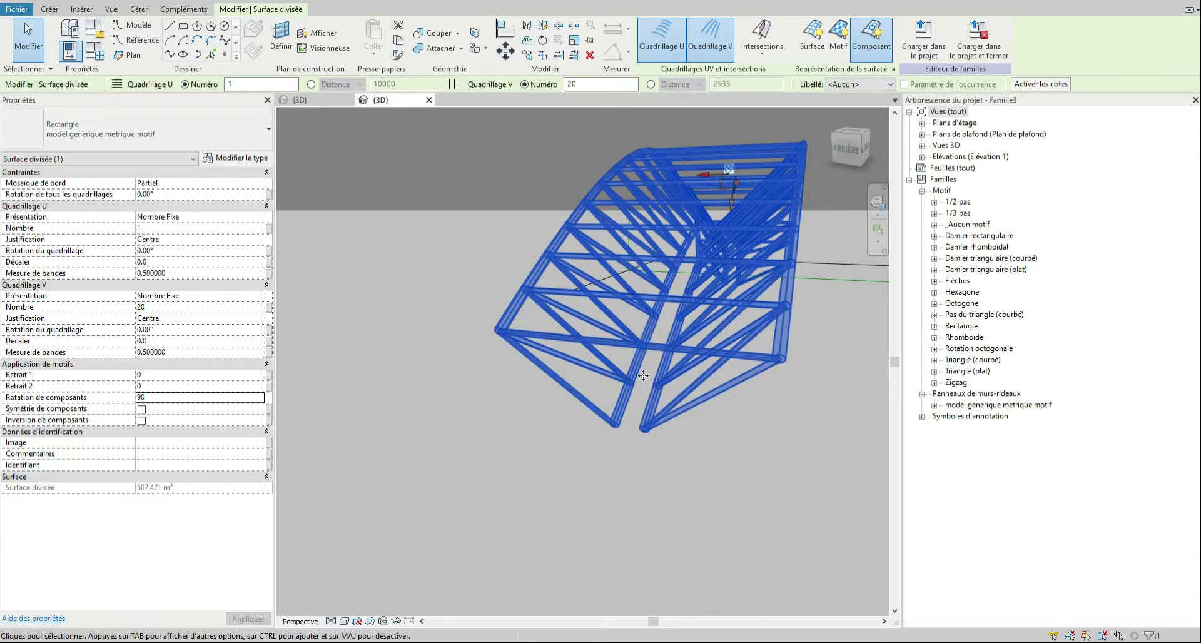
left_click(313, 102)
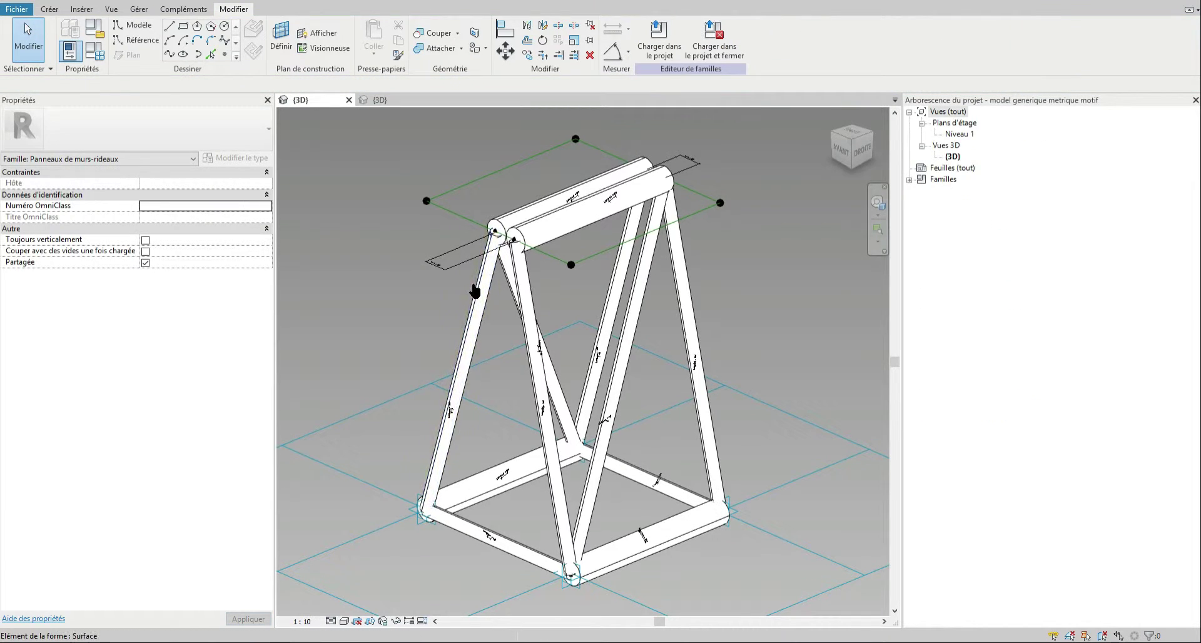
scroll(475, 232, "up", 6)
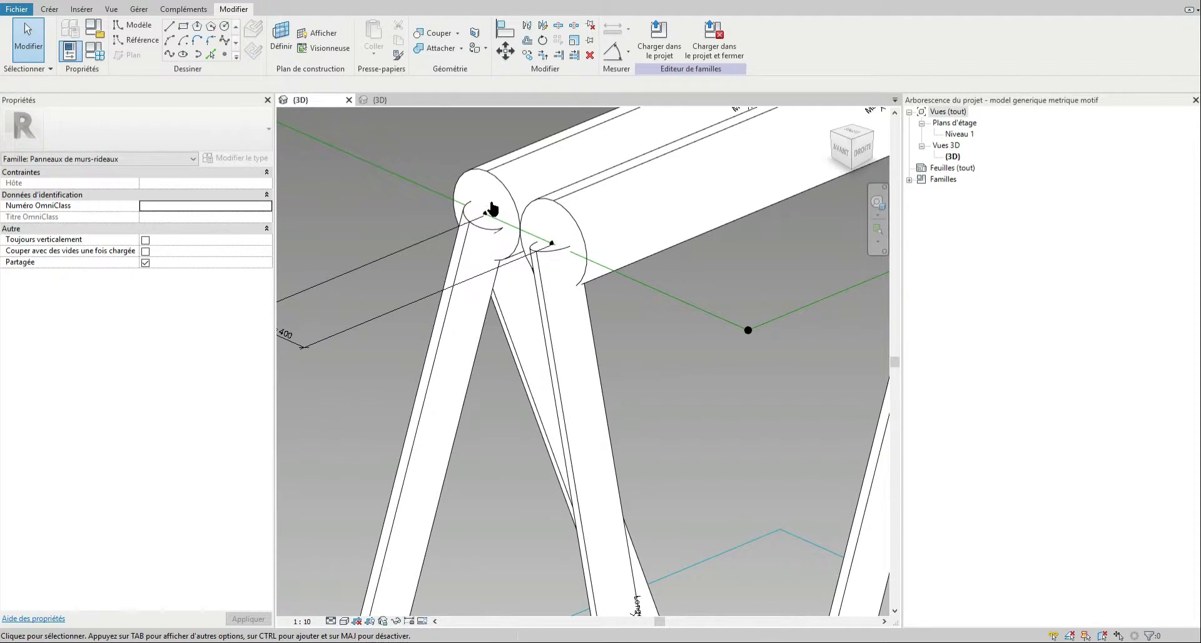
scroll(491, 208, "down", 5)
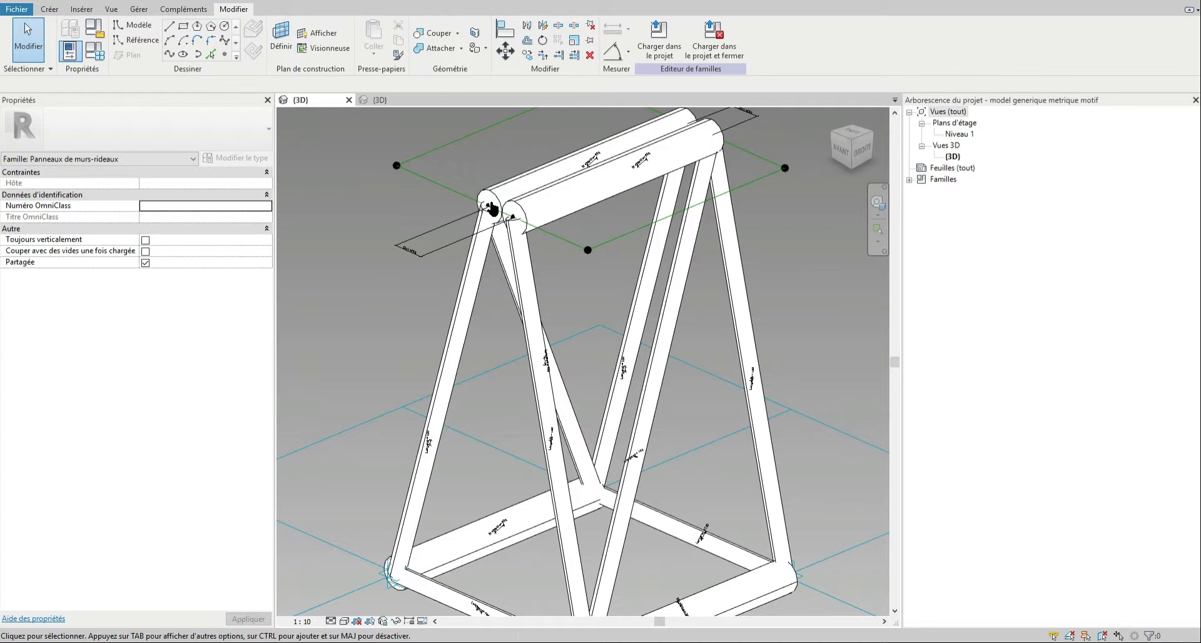
key("ctrl+Tab")
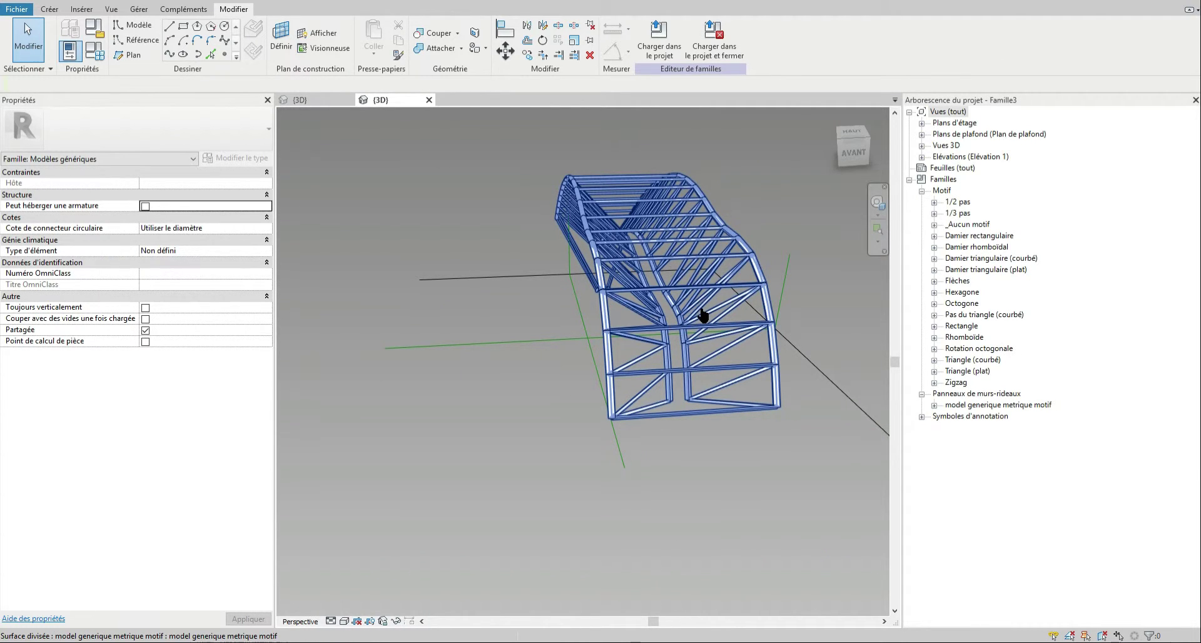
Delete the single truss panel at the open end of the wavy surface.
middle_click_drag(698, 324, 243, 303)
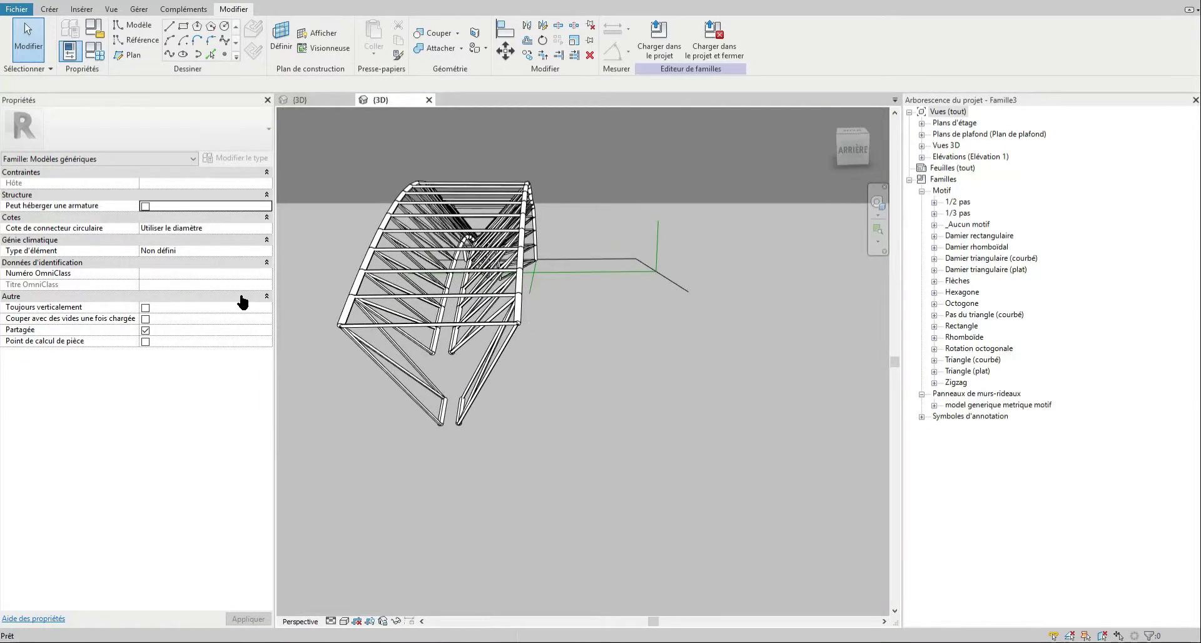
key("Tab")
left_click(410, 398)
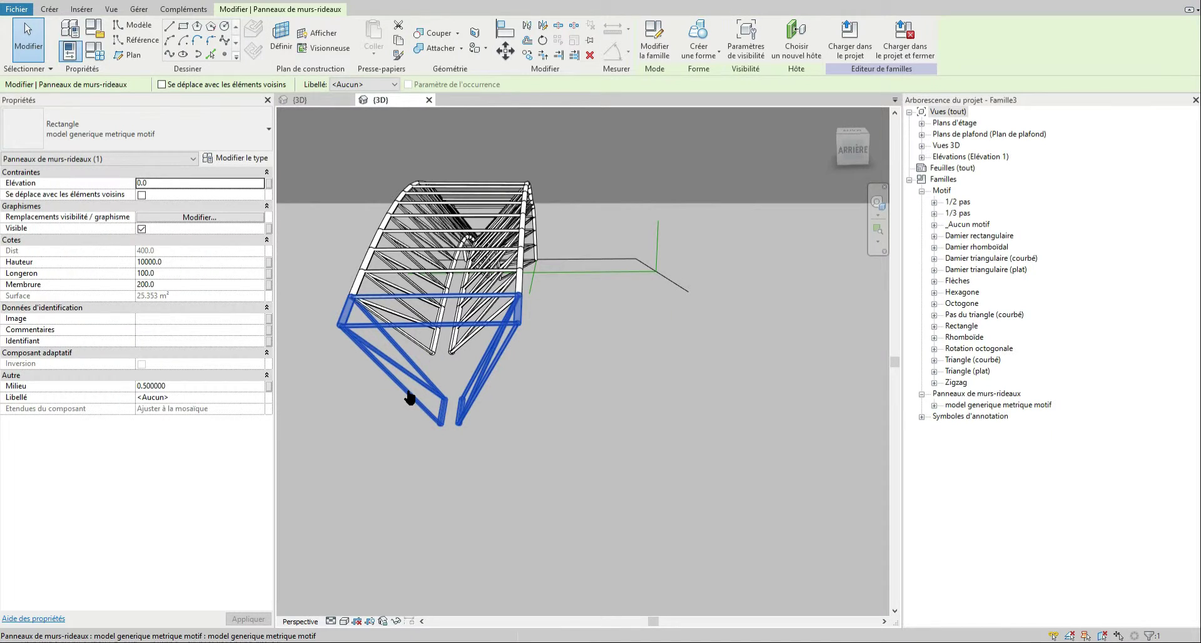
key("Delete")
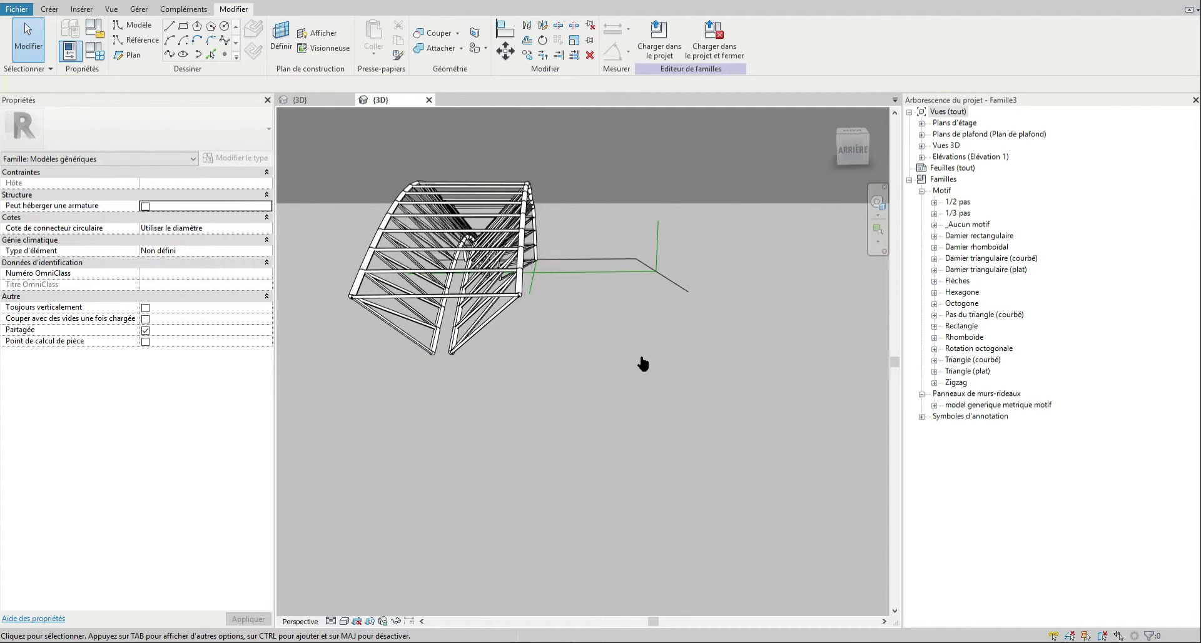
Delete a single truss panel near the crest of the wavy truss, splitting it into two segments.
middle_click_drag(643, 363, 470, 260, "shift")
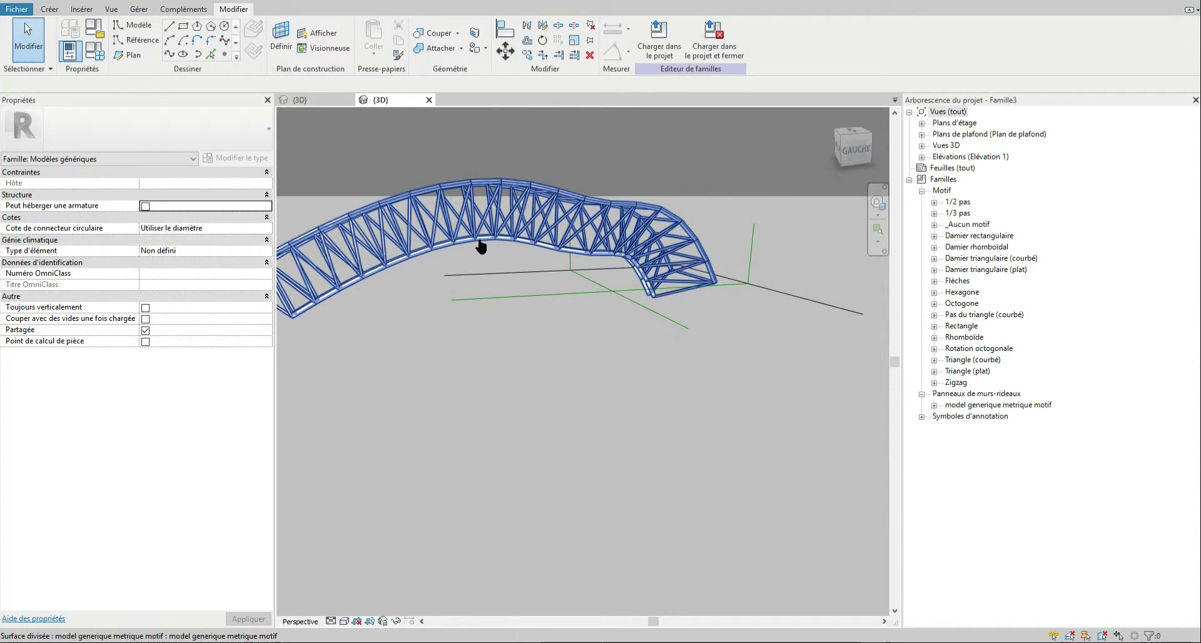
left_click(485, 241)
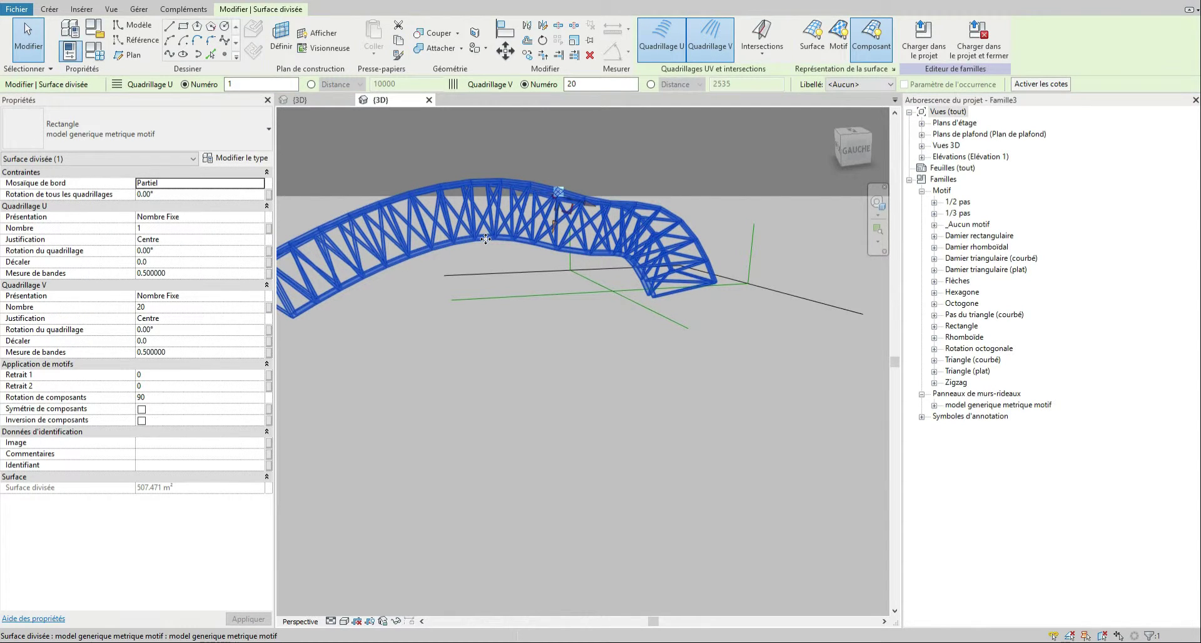
left_click(485, 239)
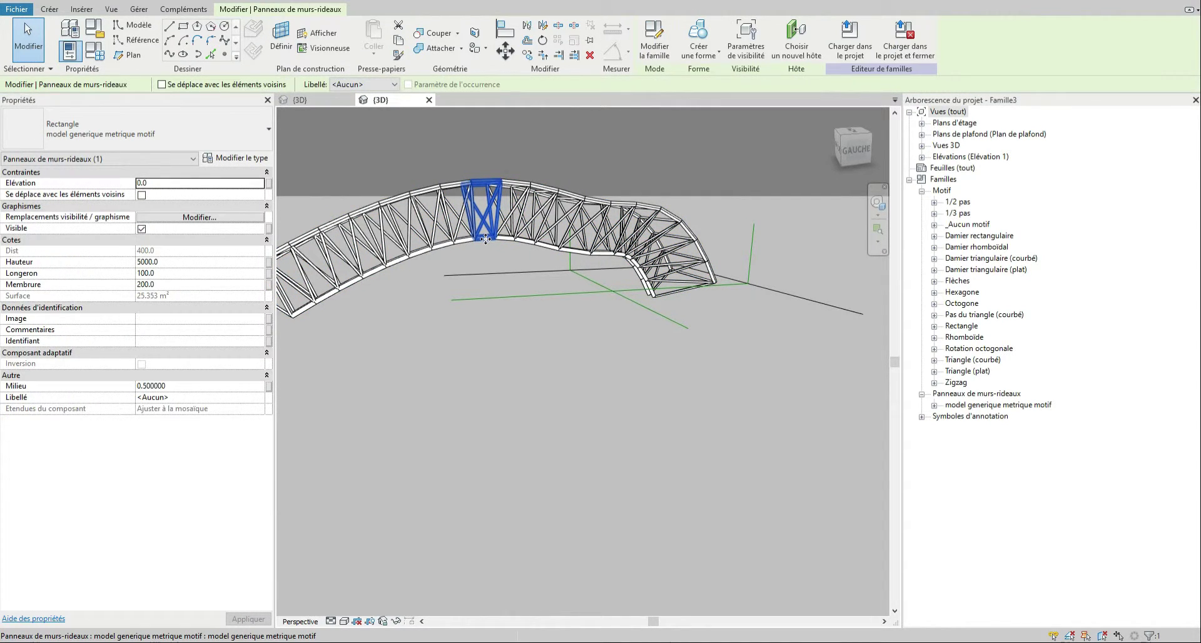
key("Delete")
scroll(571, 259, "down", 3)
scroll(424, 276, "up", 2)
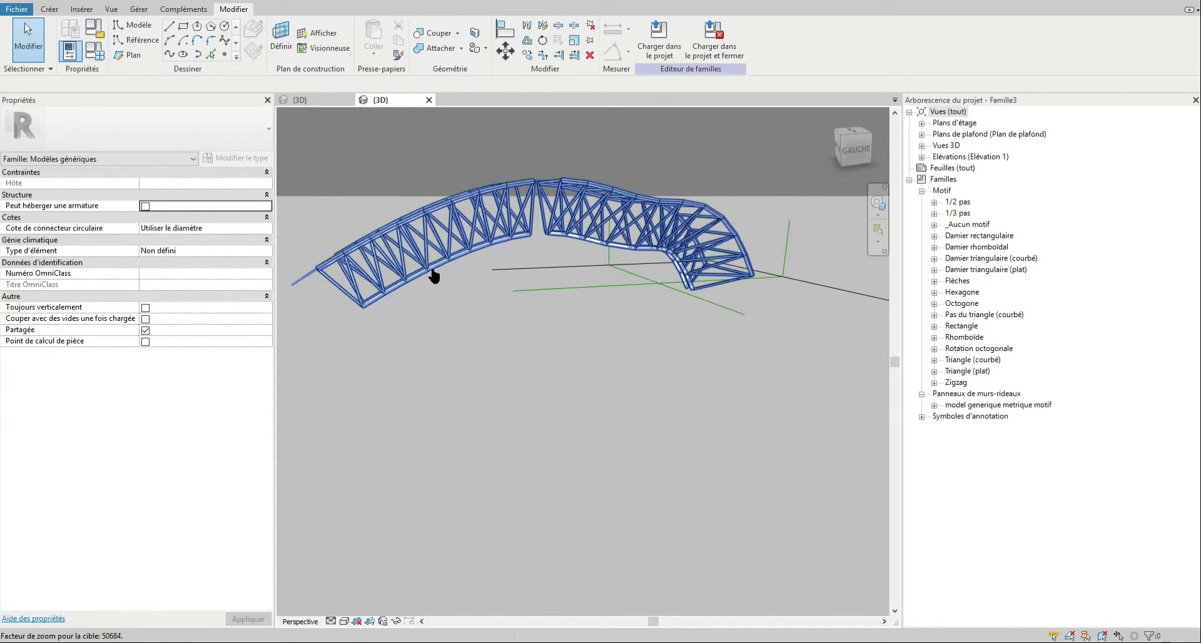
middle_click_drag(500, 246, 523, 294)
scroll(464, 272, "down", 2)
middle_click_drag(746, 336, 728, 334)
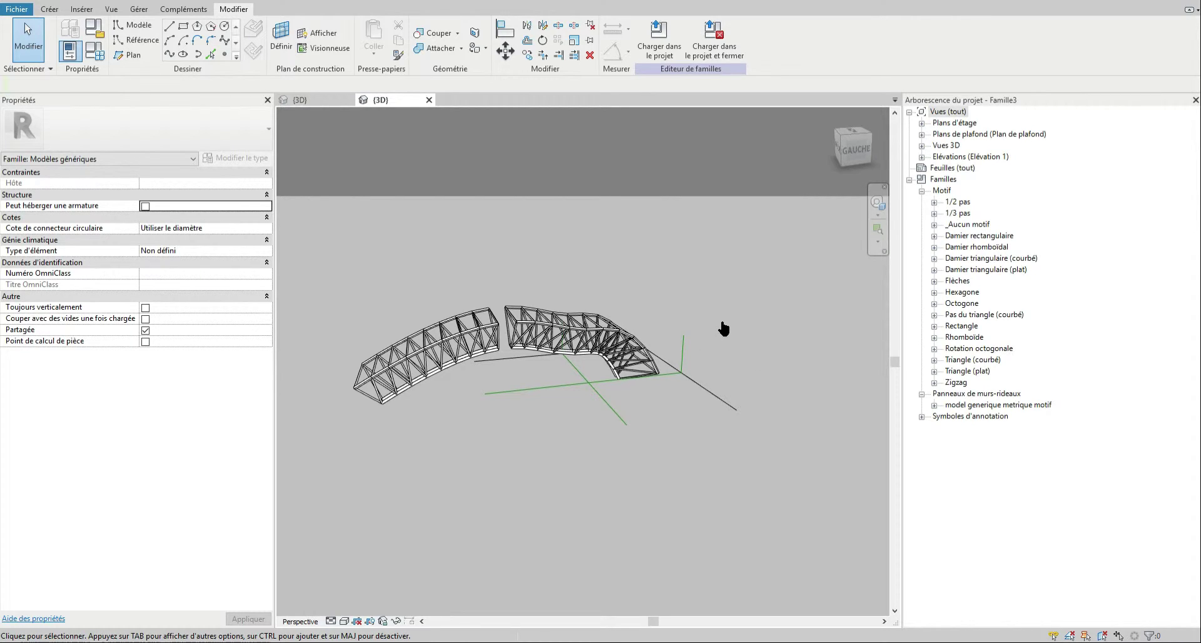